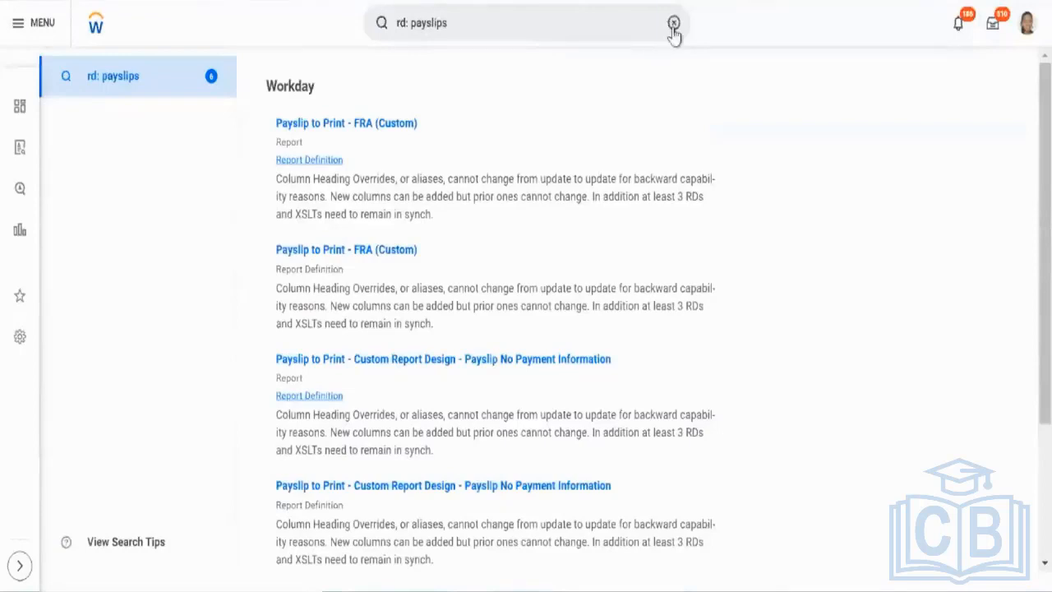
# Search for the Create Calculated Field task and open it
pyautogui.click(674, 23)
pyautogui.write('c')
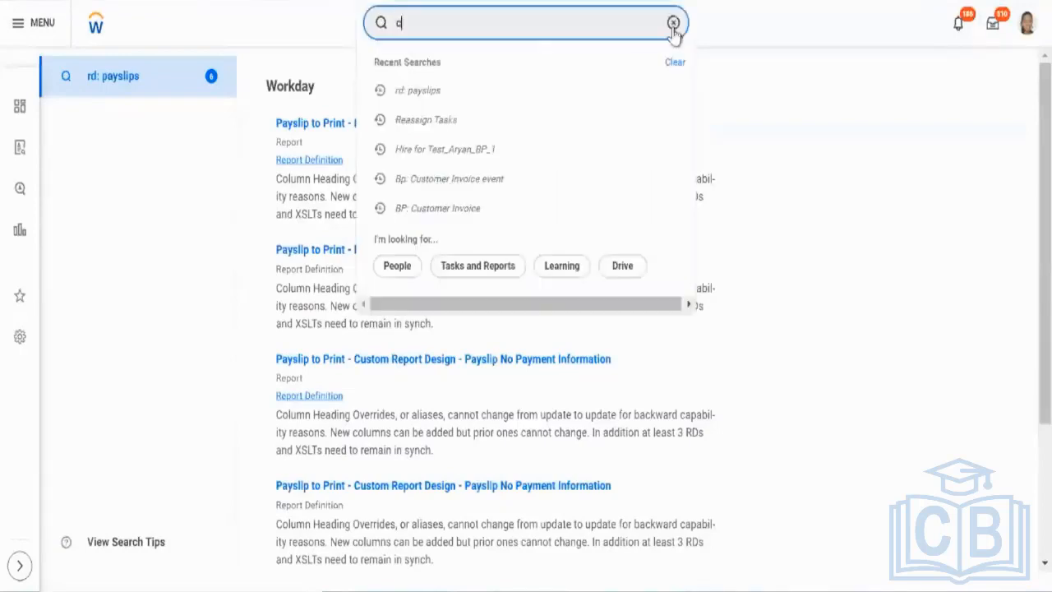
pyautogui.write('reate c')
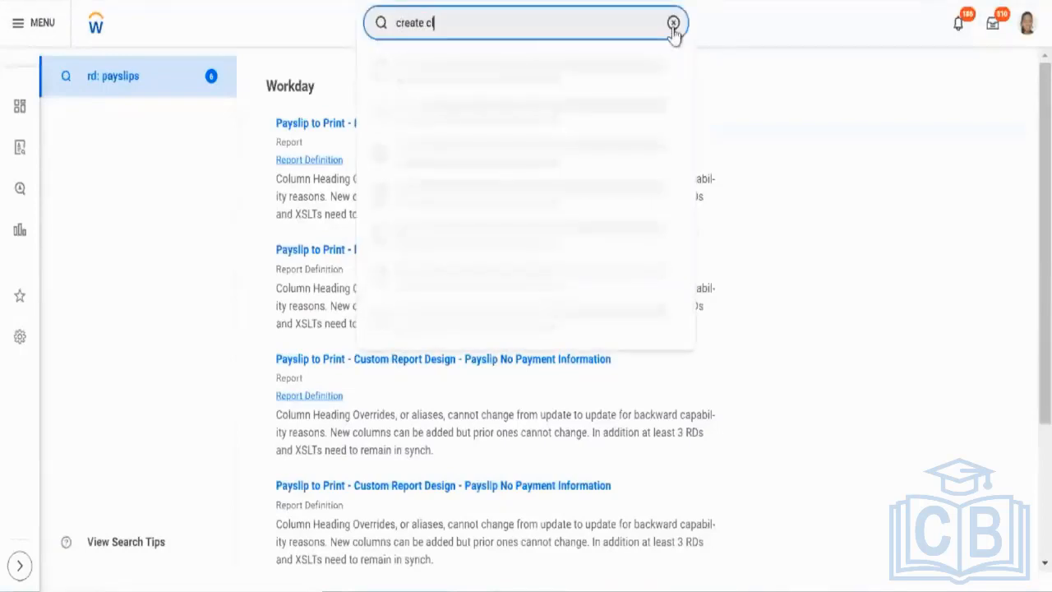
pyautogui.write('alc')
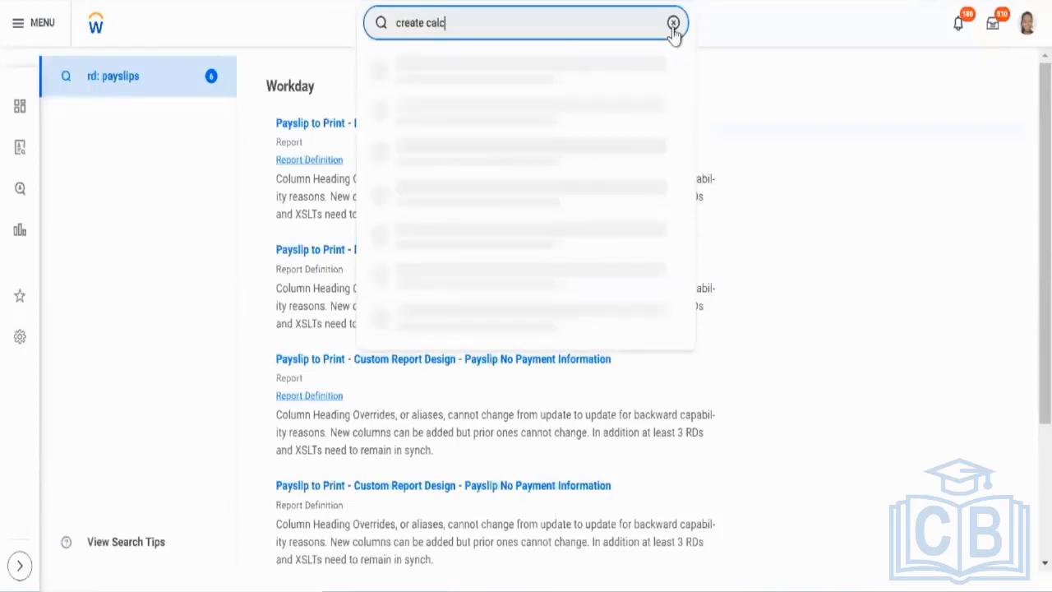
pyautogui.click(558, 74)
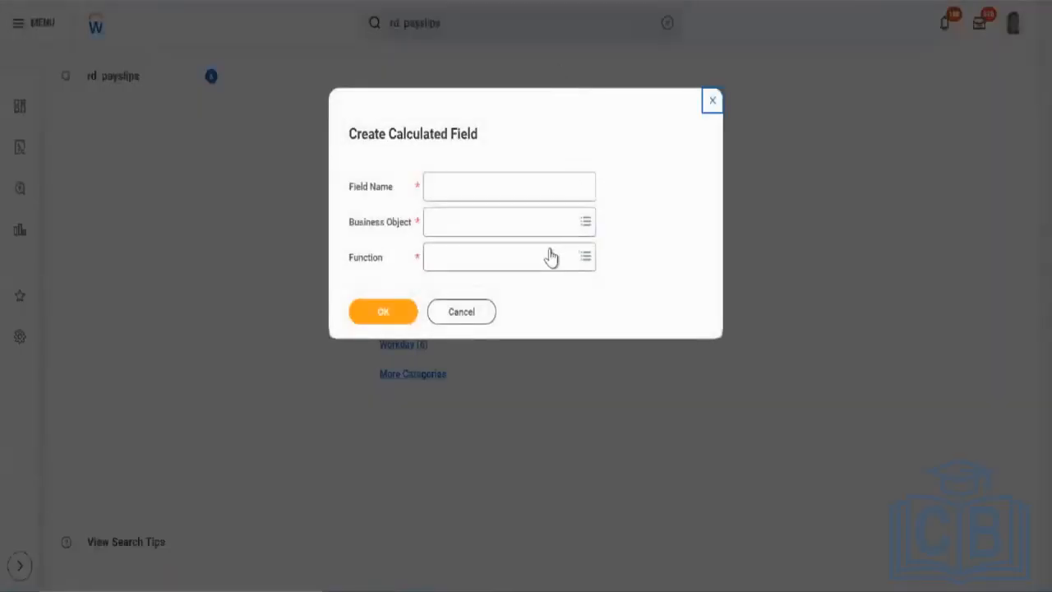
# Examine the functions available for a calculated field, from the aggregate and date functions to the lookup functions
pyautogui.click(552, 256)
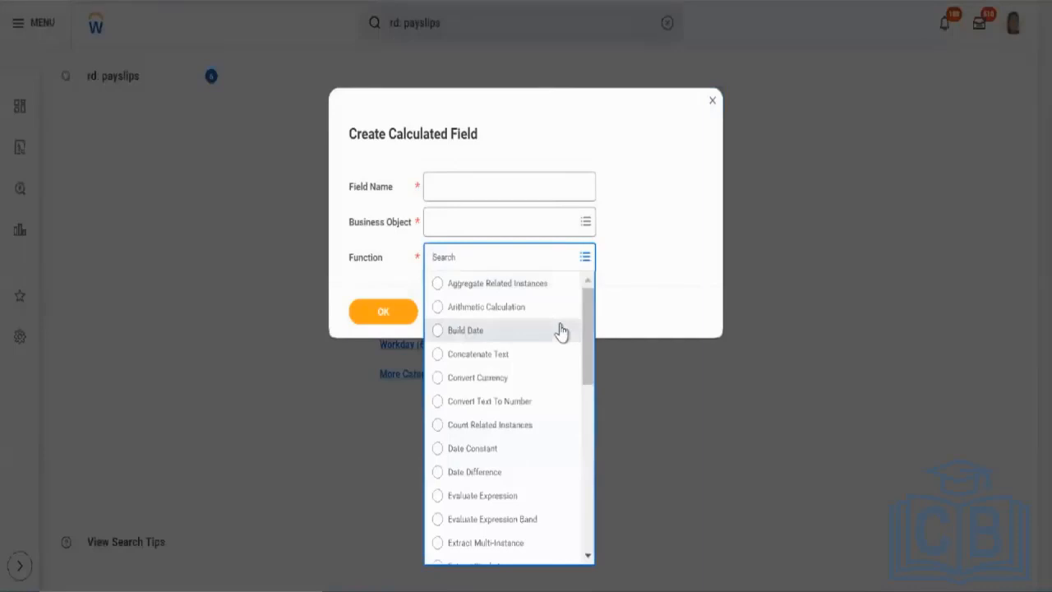
pyautogui.scroll(-2, 561, 330)
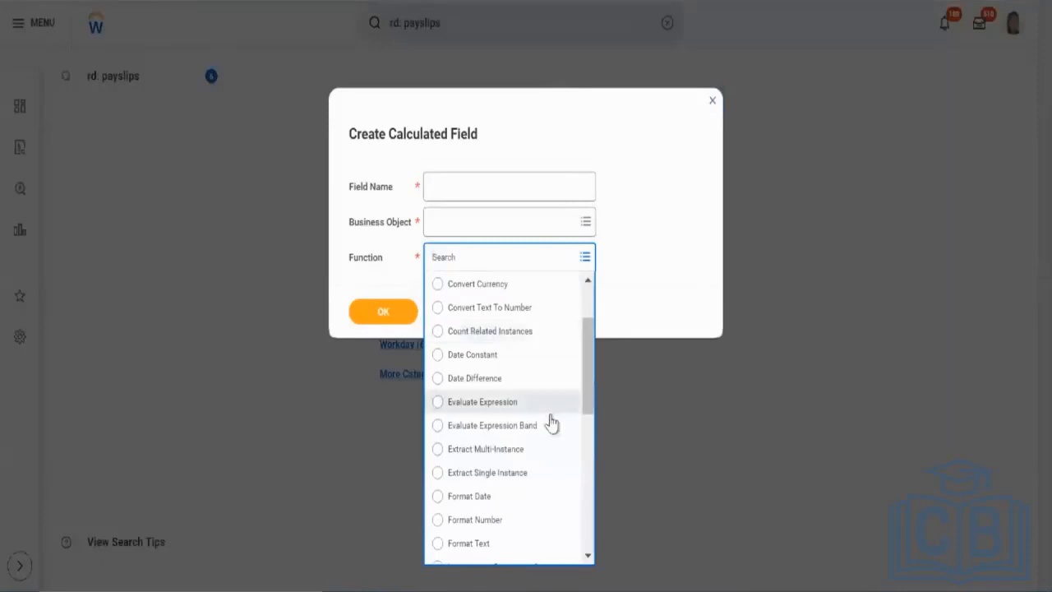
pyautogui.scroll(-1, 551, 422)
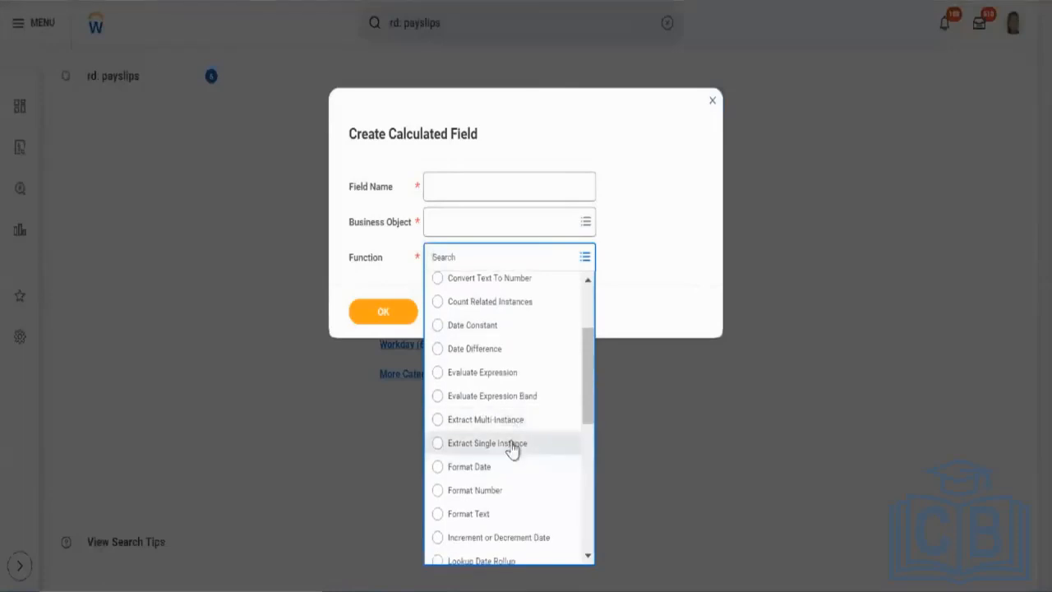
pyautogui.scroll(-5, 512, 447)
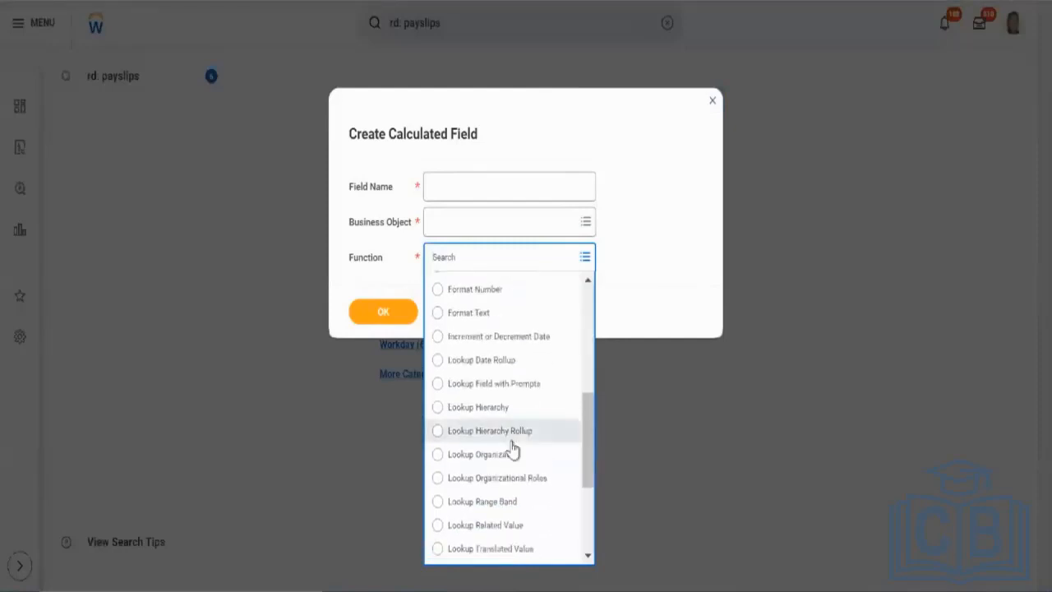
pyautogui.scroll(-2, 512, 494)
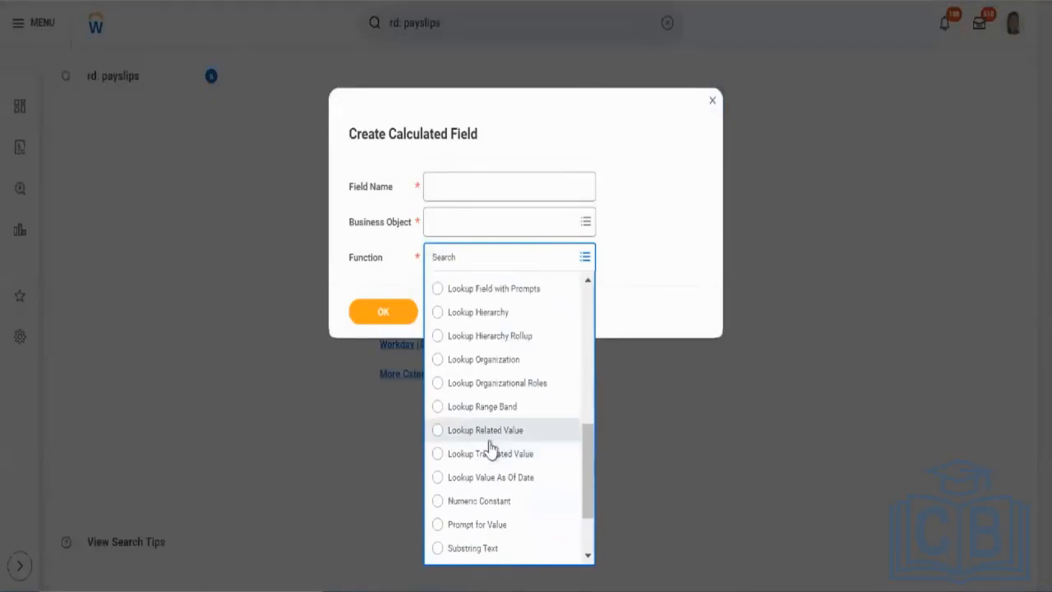
pyautogui.scroll(5, 490, 447)
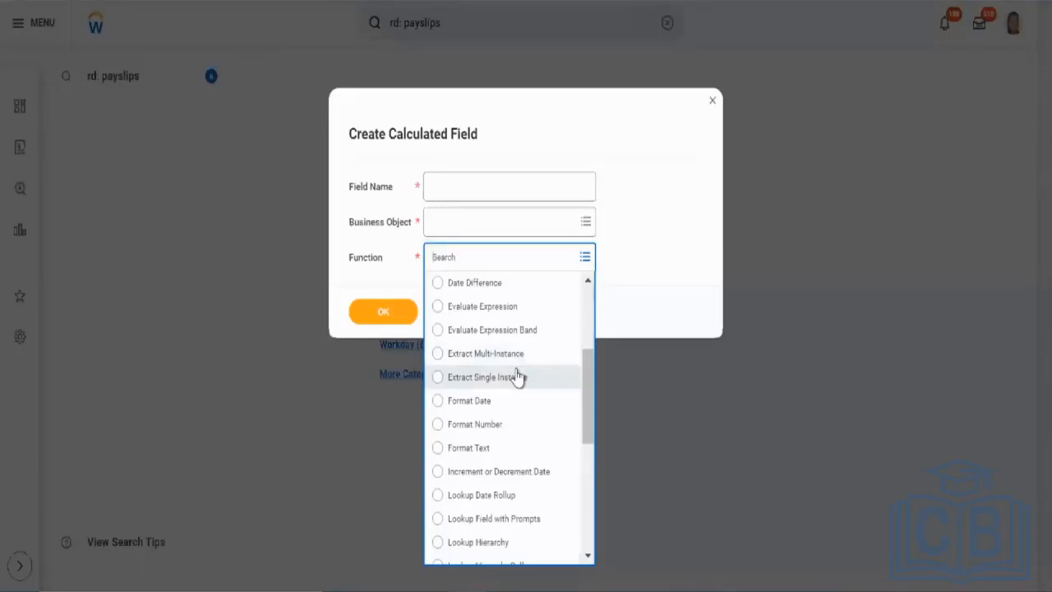
pyautogui.scroll(-3, 516, 376)
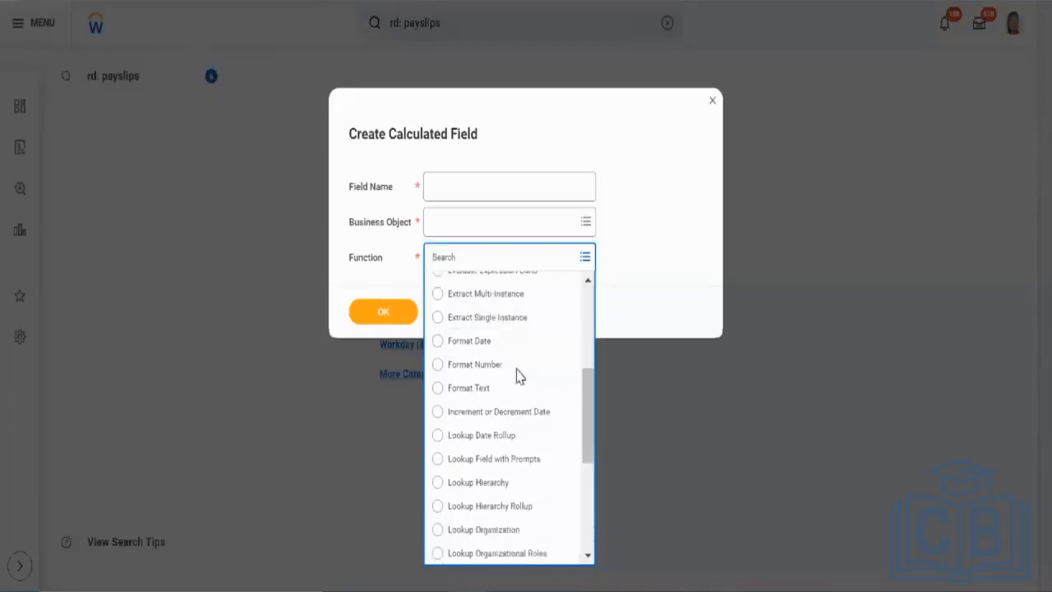
pyautogui.scroll(-1, 516, 376)
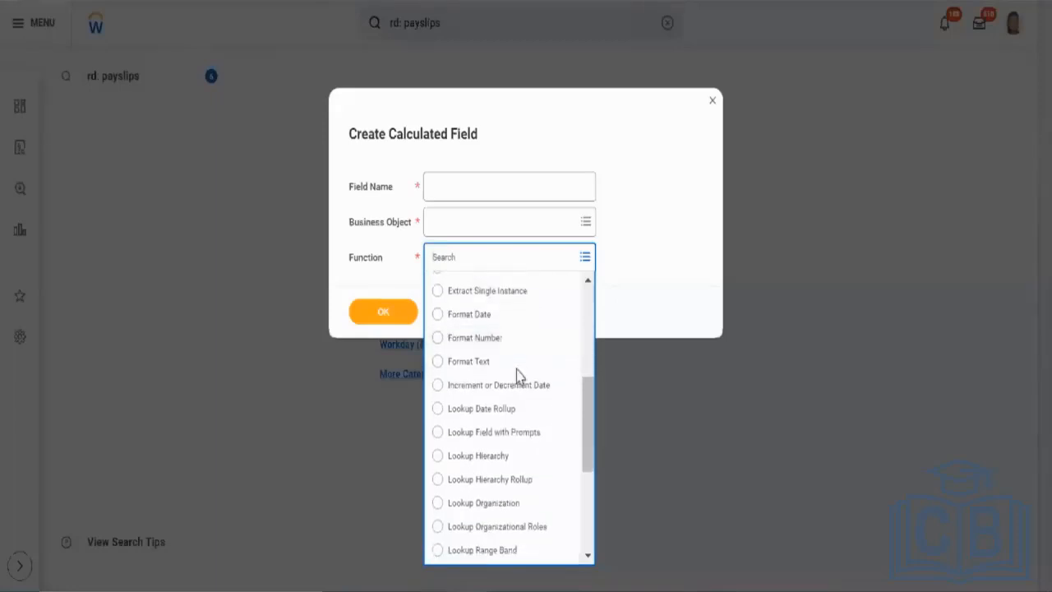
pyautogui.scroll(-3, 532, 488)
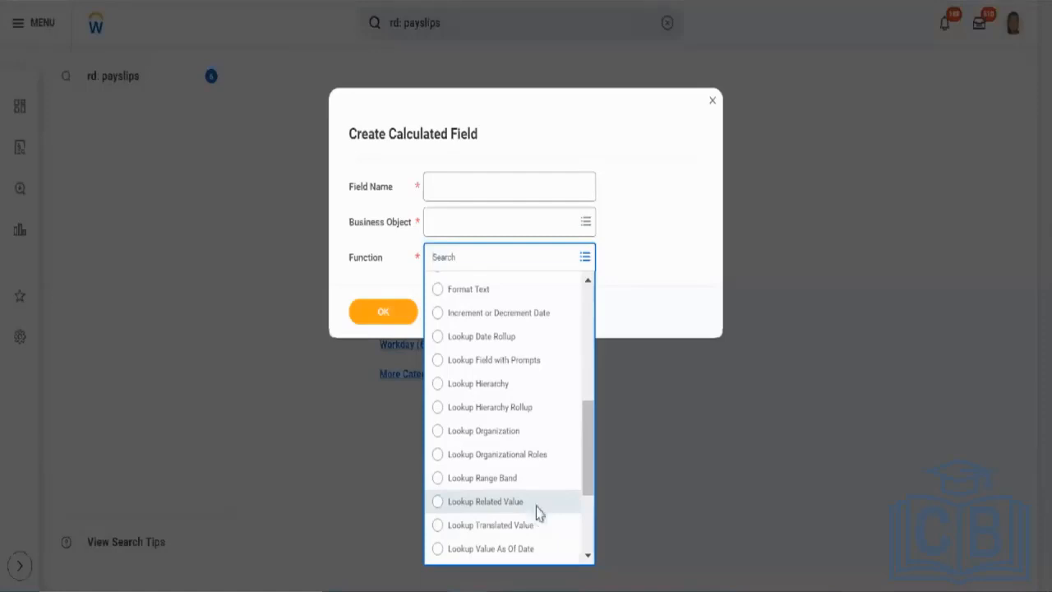
pyautogui.rightClick(536, 511)
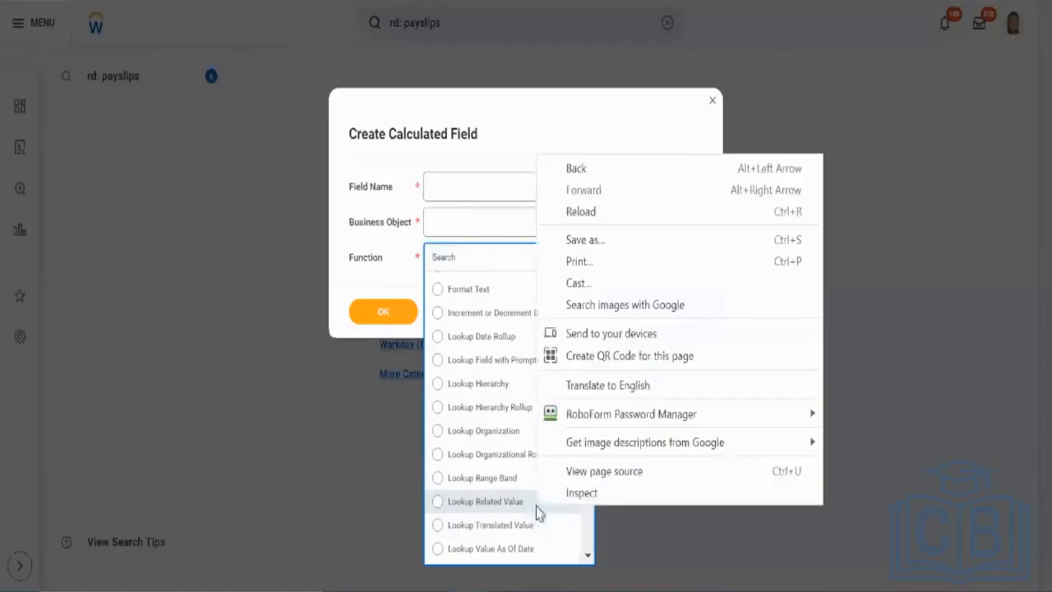
pyautogui.click(393, 156)
# Set the calculated field's function to Lookup Related Value
pyautogui.click(471, 259)
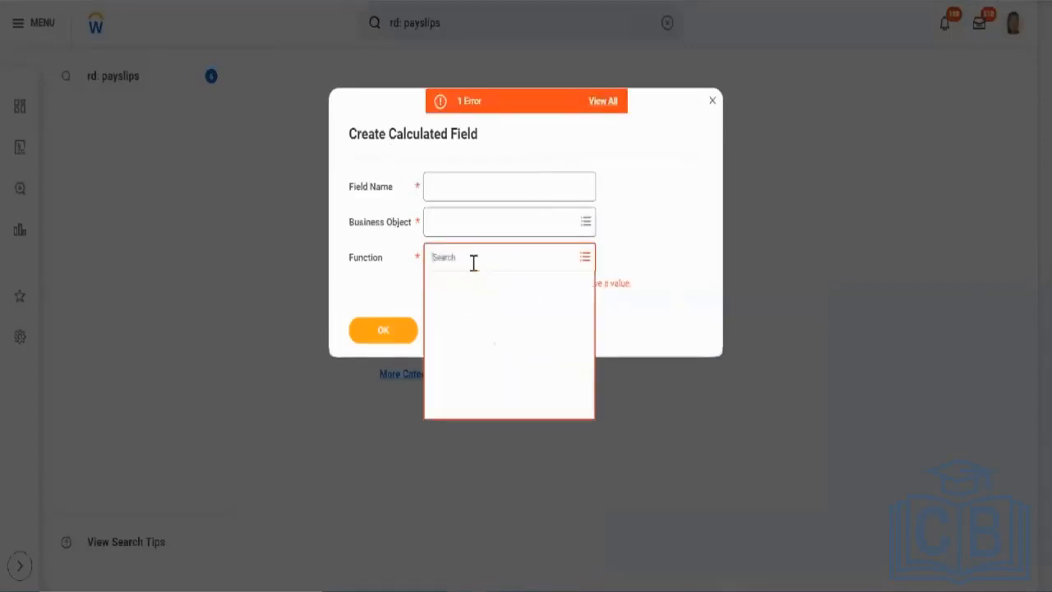
pyautogui.scroll(-5, 519, 458)
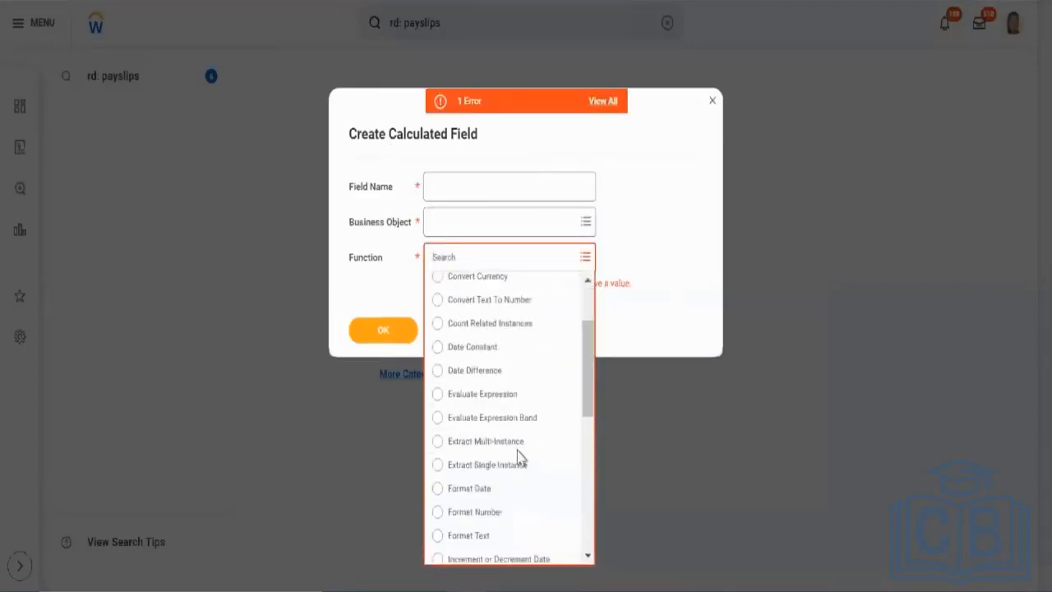
pyautogui.scroll(-4, 519, 457)
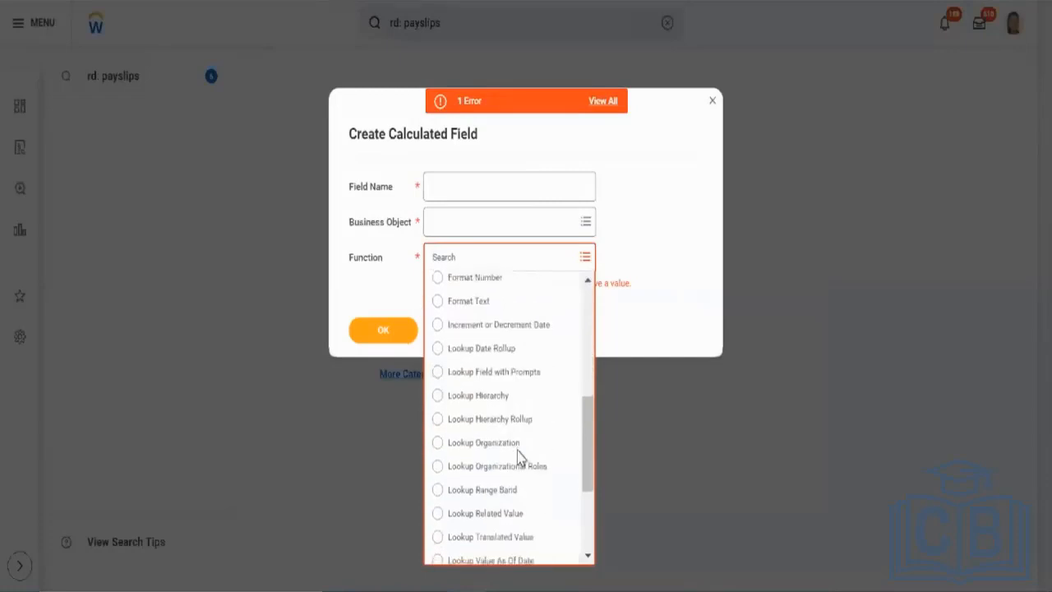
pyautogui.click(519, 515)
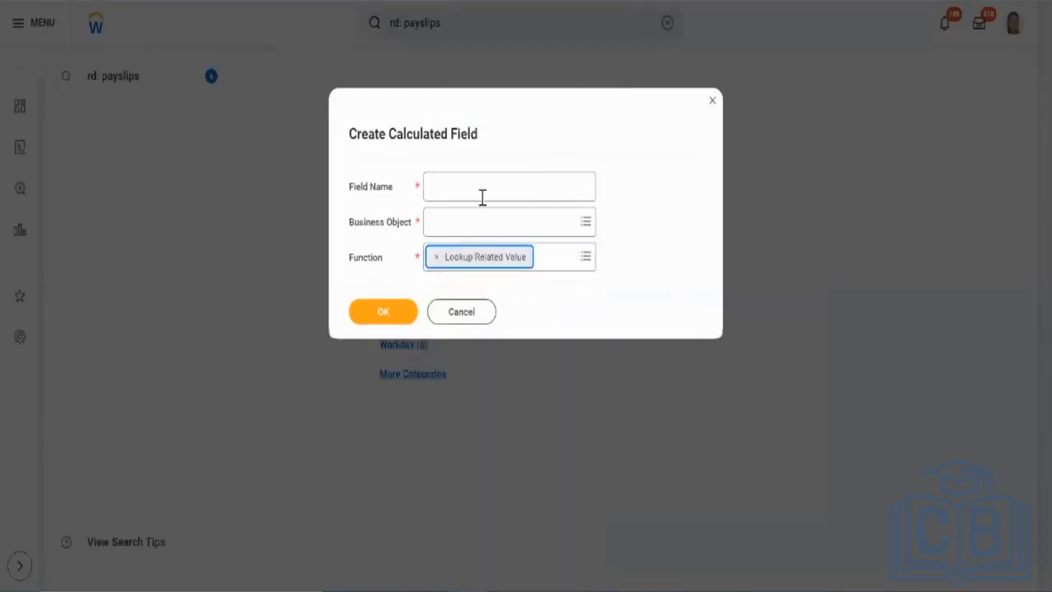
# Enter the creator's first name followed by "_LRV" as the calculated field's name
pyautogui.click(401, 136)
pyautogui.tripleClick(401, 135)
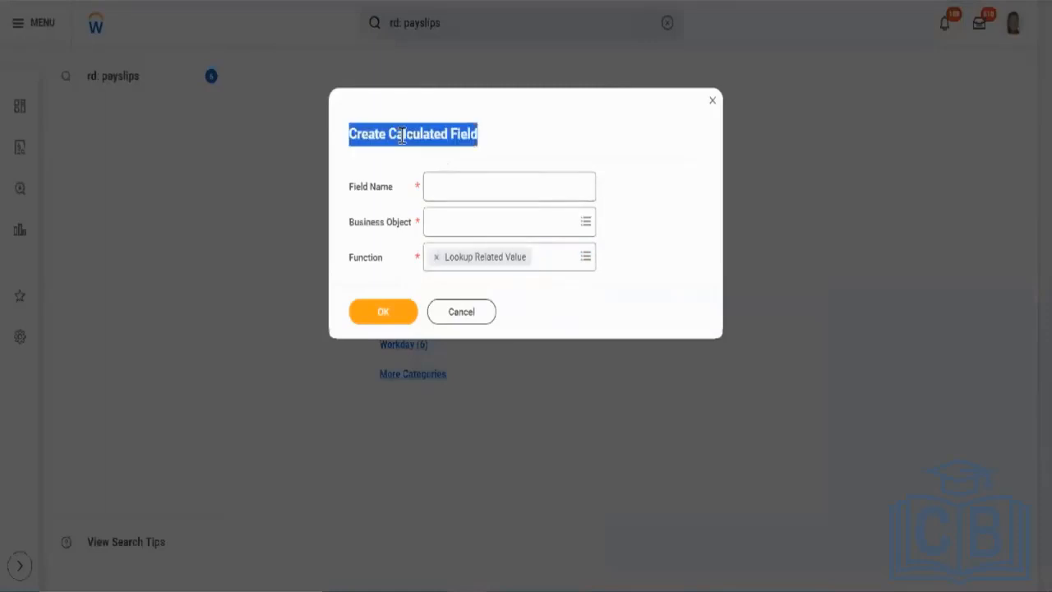
pyautogui.click(446, 190)
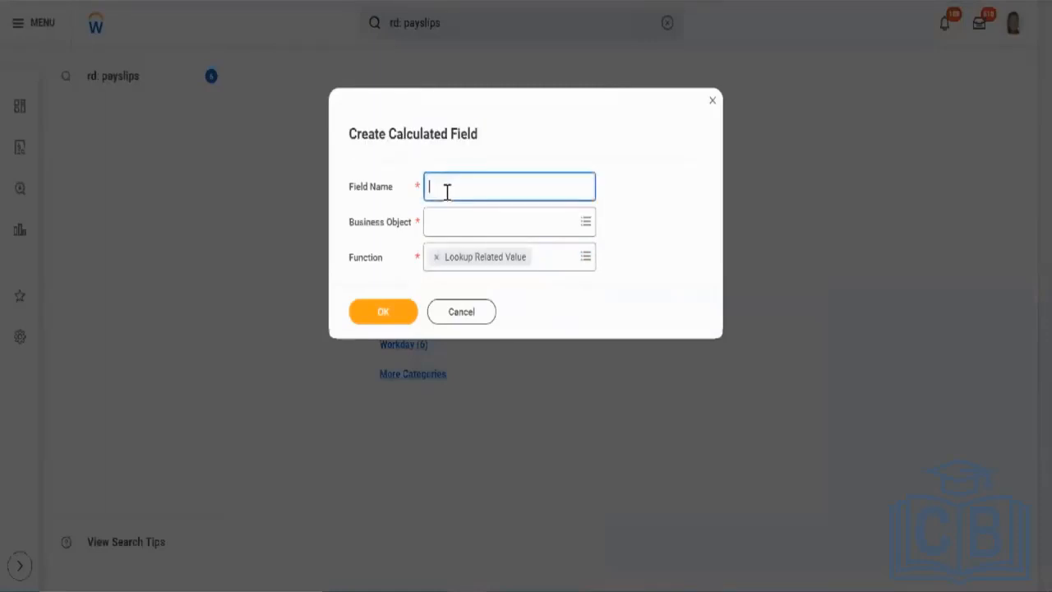
pyautogui.write('Test')
pyautogui.write(' Aryan')
pyautogui.press('BackSpace')
pyautogui.press('BackSpace')
pyautogui.press('BackSpace')
pyautogui.press('BackSpace')
pyautogui.press('BackSpace')
pyautogui.press('BackSpace')
pyautogui.press('BackSpace')
pyautogui.press('BackSpace')
pyautogui.press('BackSpace')
pyautogui.press('BackSpace')
pyautogui.write('Aryan_LRV')
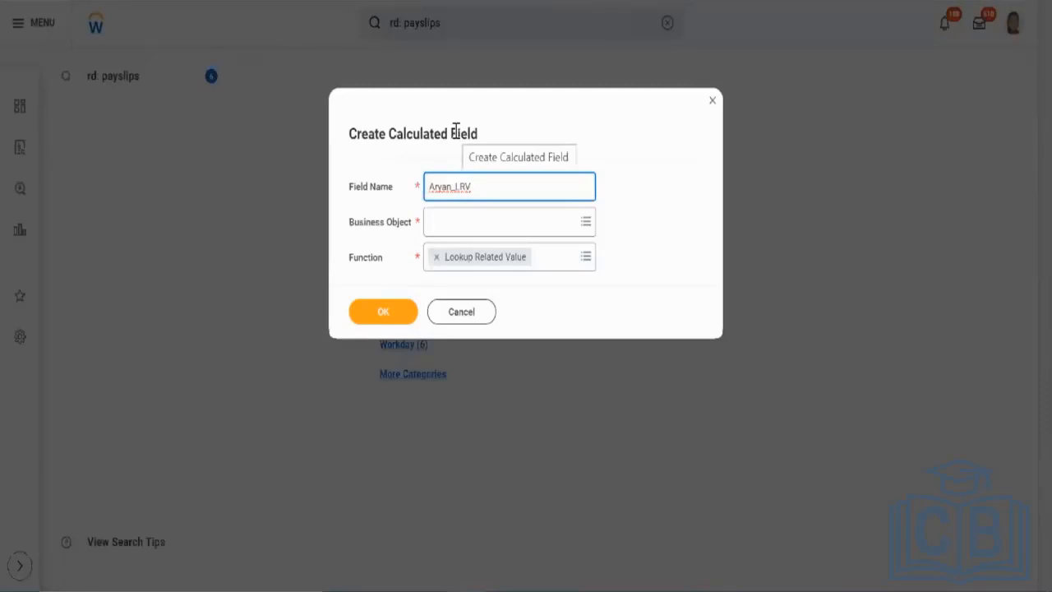
pyautogui.click(548, 260)
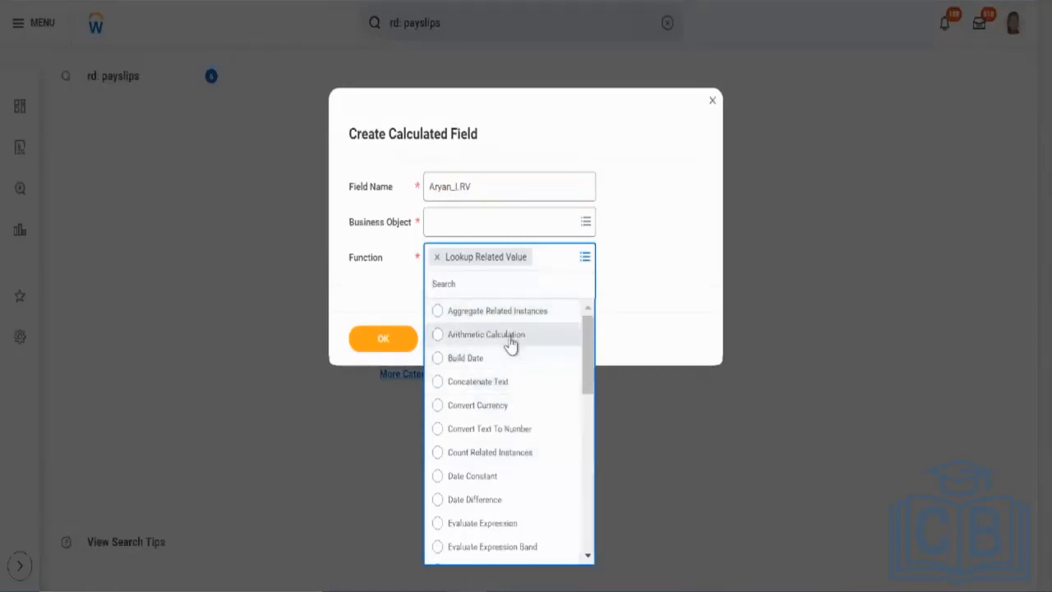
pyautogui.click(585, 257)
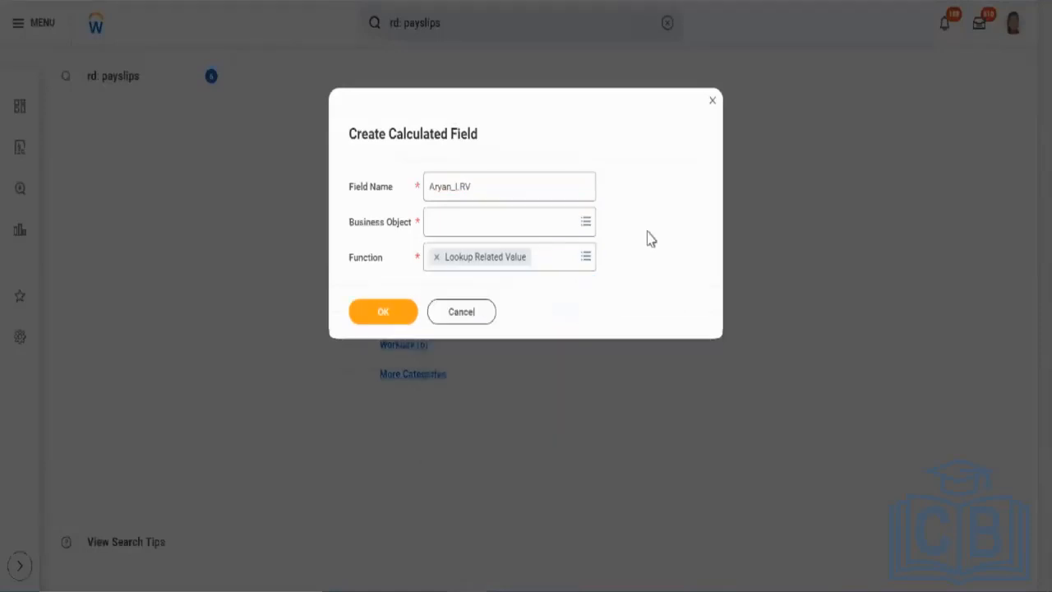
pyautogui.click(548, 256)
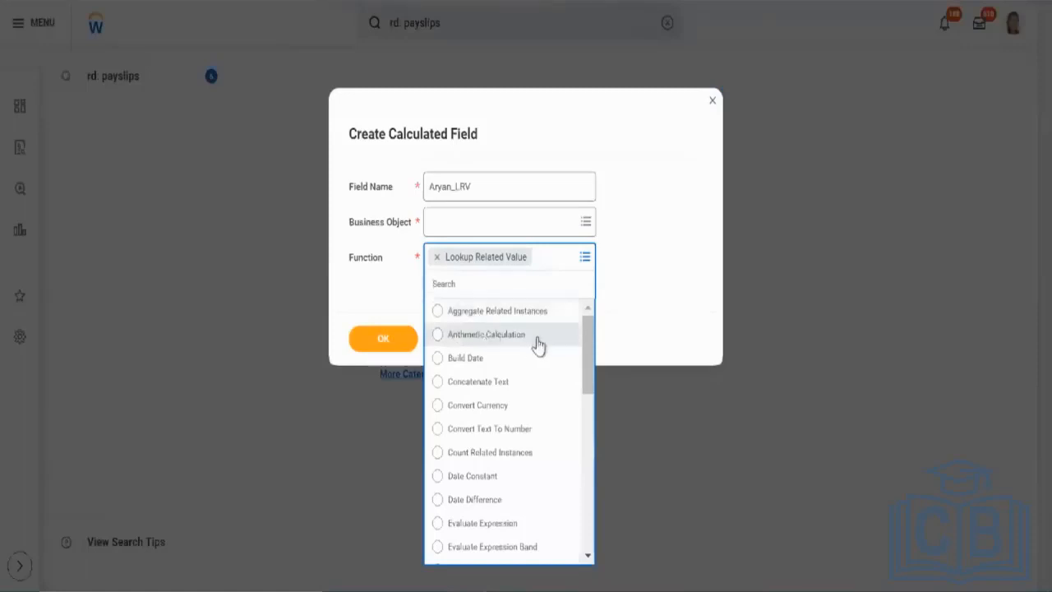
pyautogui.scroll(-3, 539, 405)
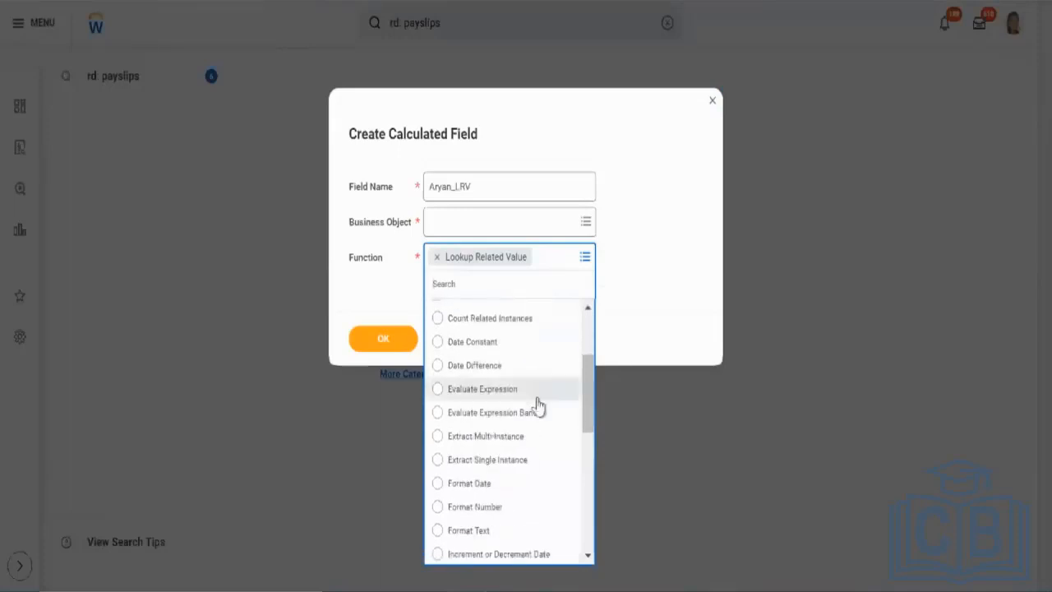
pyautogui.scroll(-3, 538, 405)
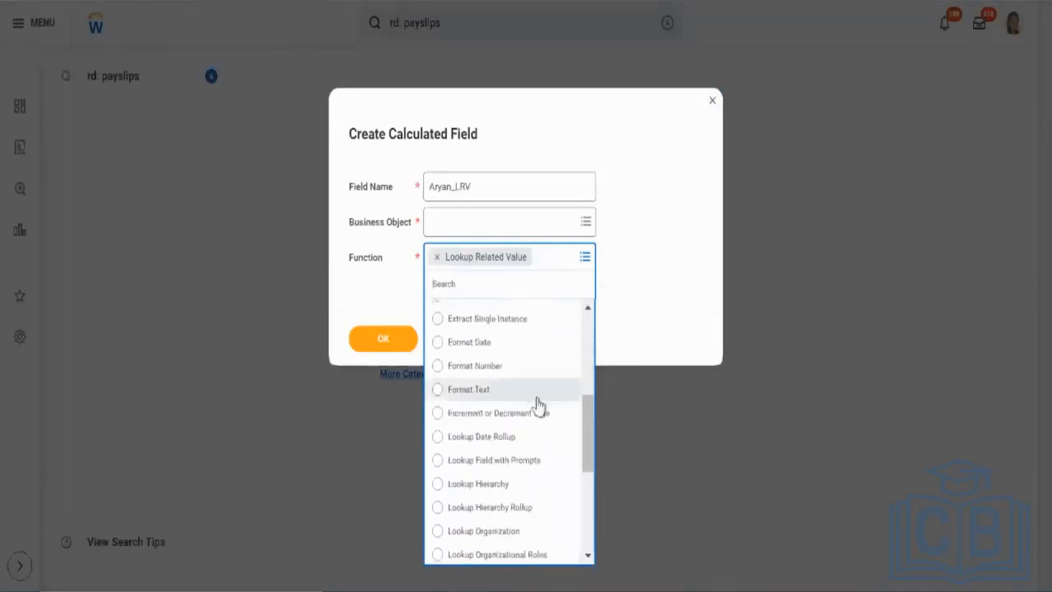
pyautogui.scroll(-1, 539, 406)
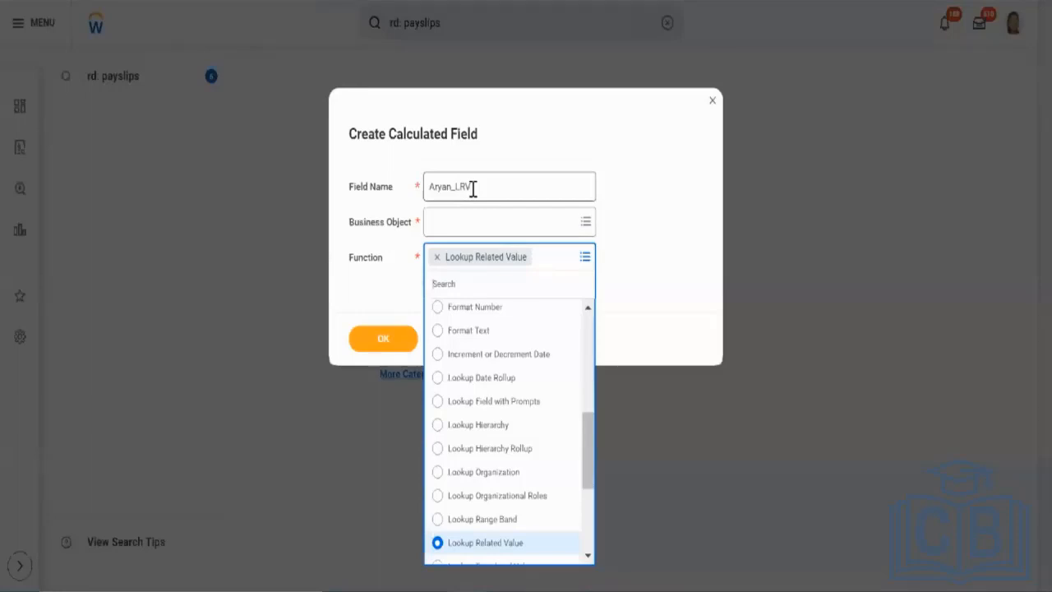
# Set the calculated field's business object to Worker
pyautogui.click(485, 227)
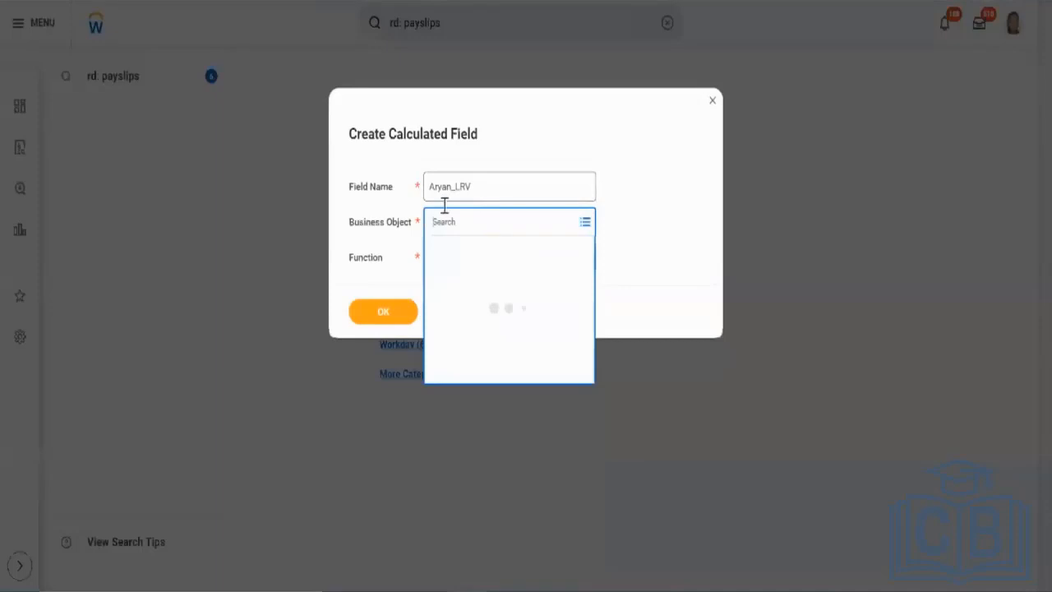
pyautogui.write('worker')
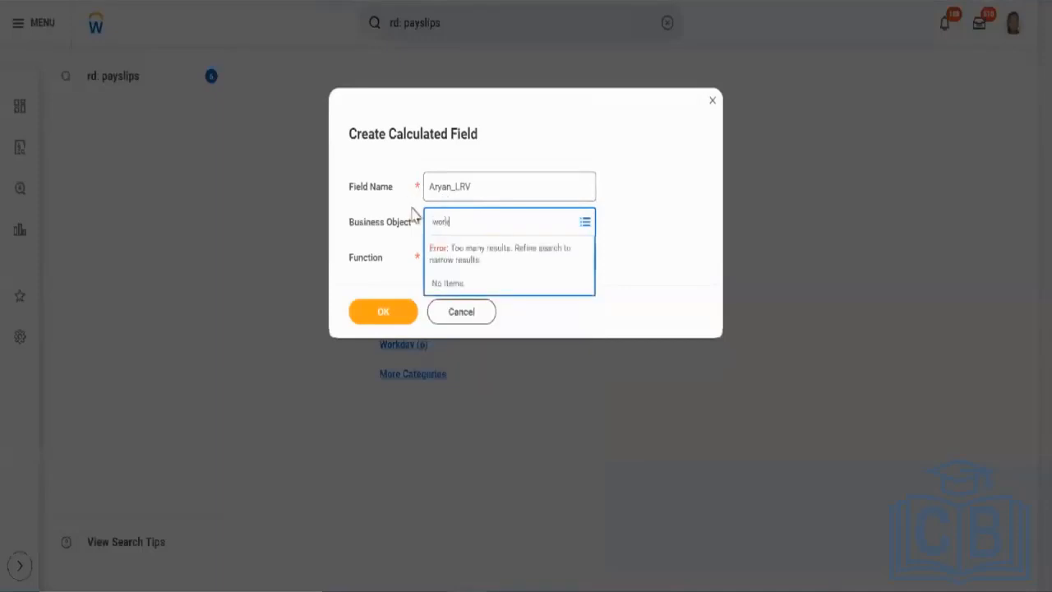
pyautogui.press('Return')
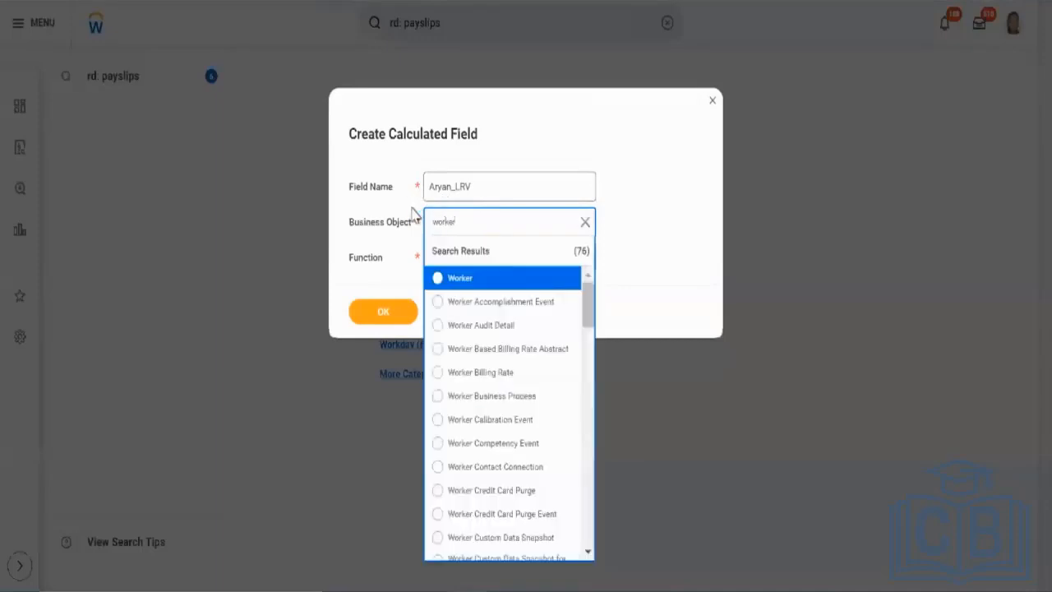
pyautogui.press('Return')
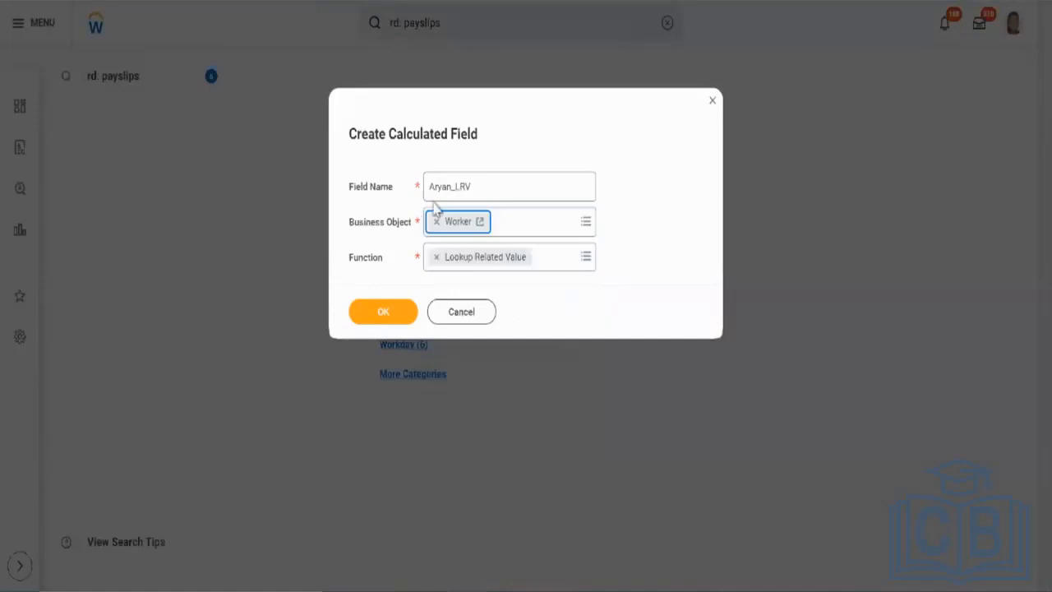
# Extend the field name with "_Worker_Business_Site_Address" and submit the calculated field's initial settings
pyautogui.click(498, 198)
pyautogui.write('_')
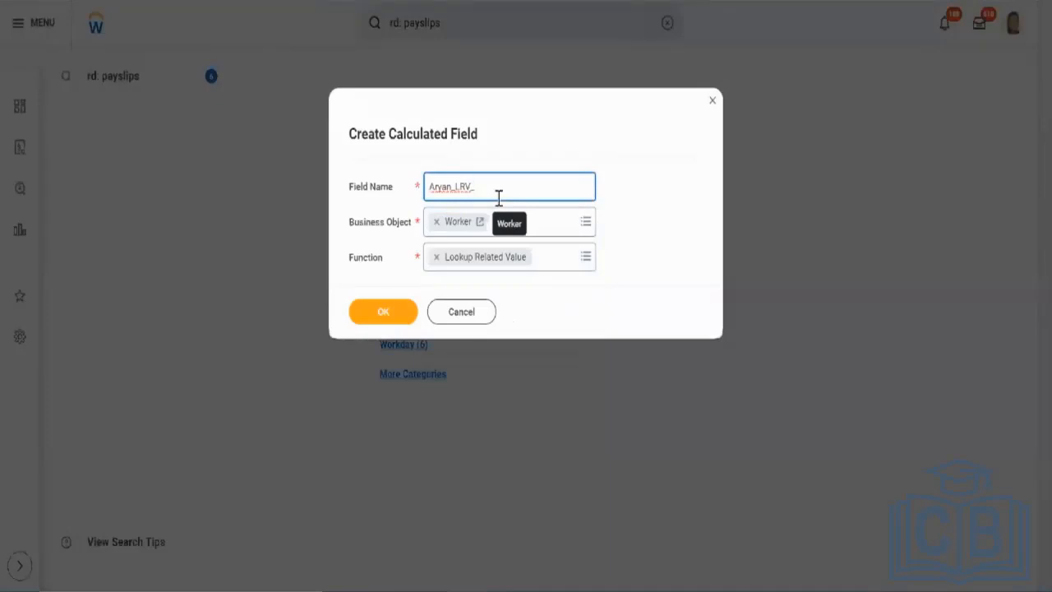
pyautogui.write('Worker Business_Site_Address')
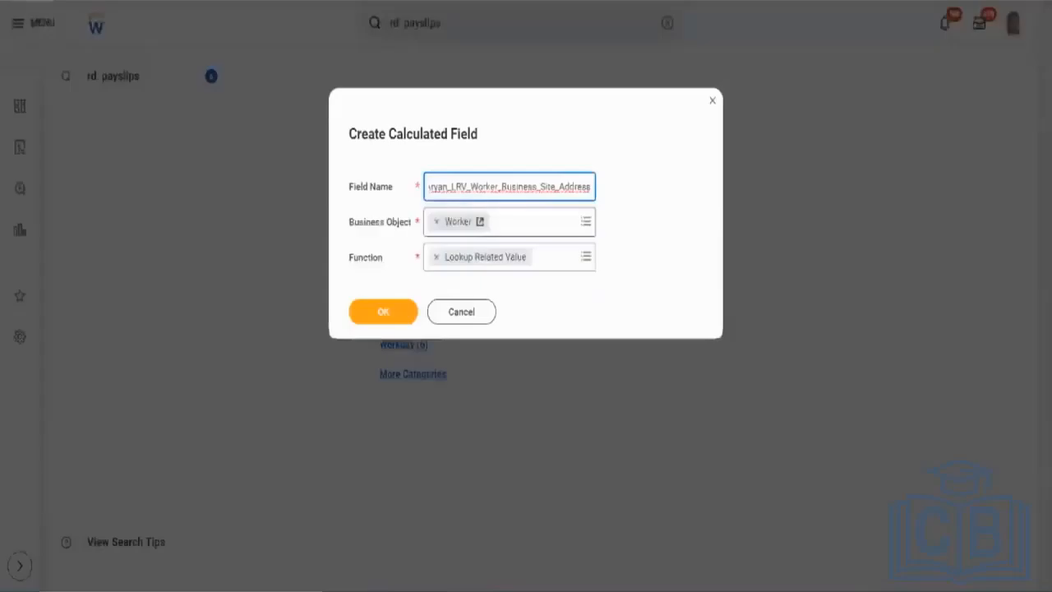
pyautogui.press('Tab')
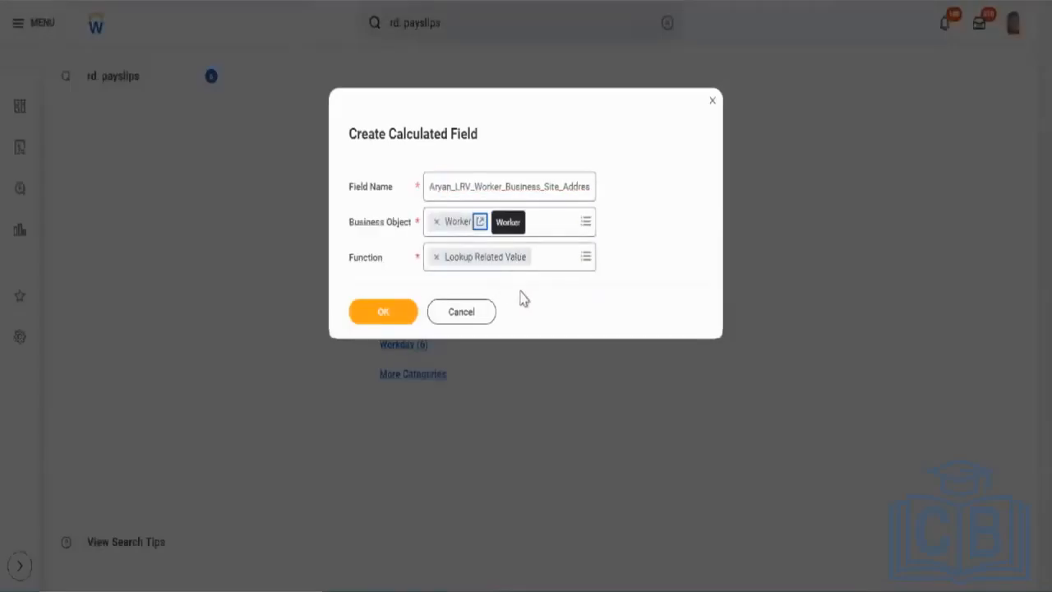
pyautogui.click(401, 319)
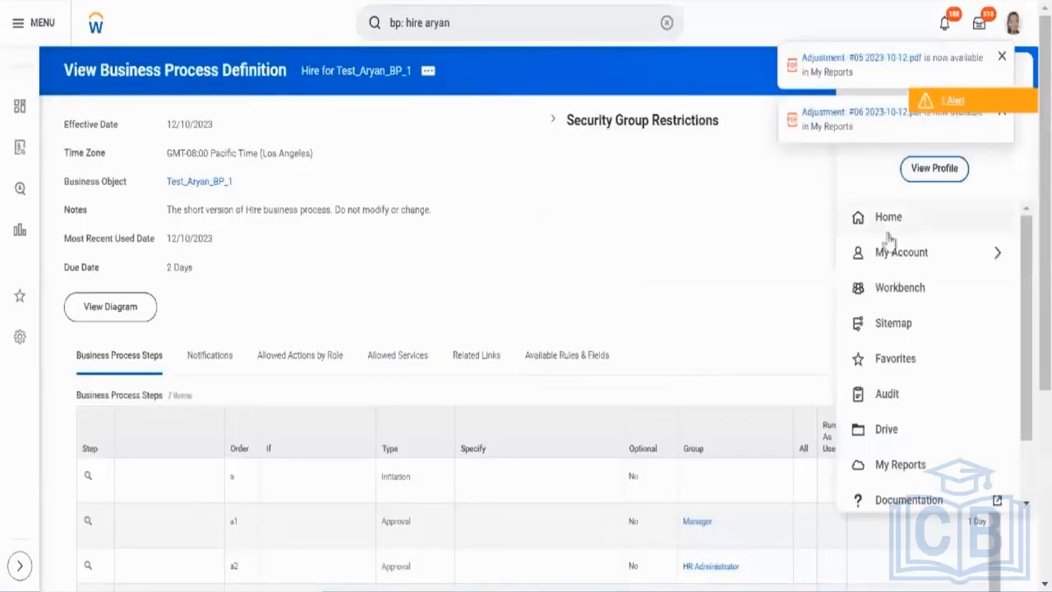
# Open the signed-in worker's profile and view its job details
pyautogui.click(938, 177)
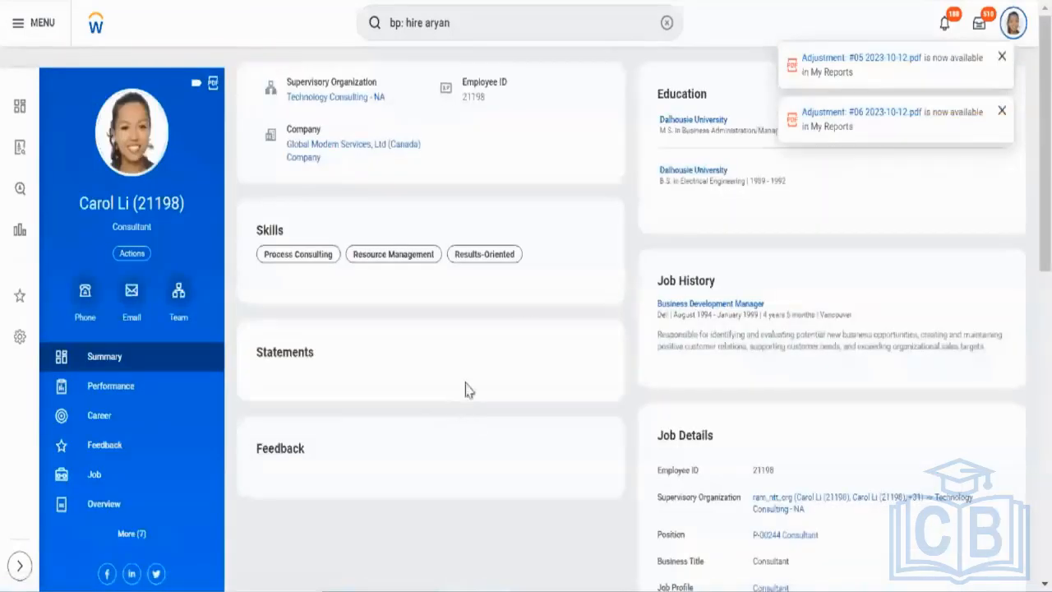
pyautogui.click(135, 485)
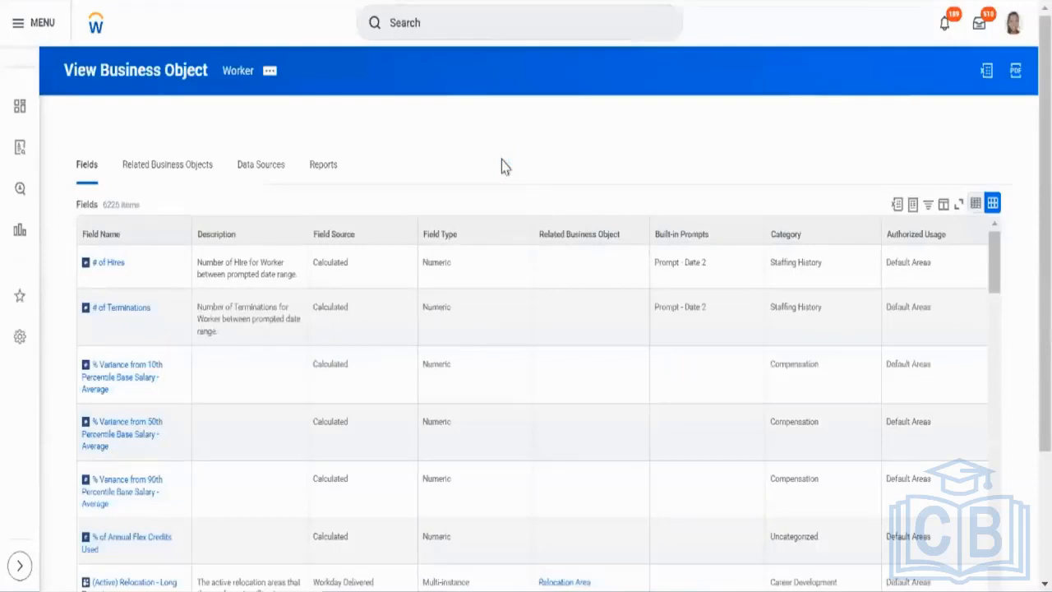
# Filter the business objects that Worker links to so that only Location is listed
pyautogui.click(197, 190)
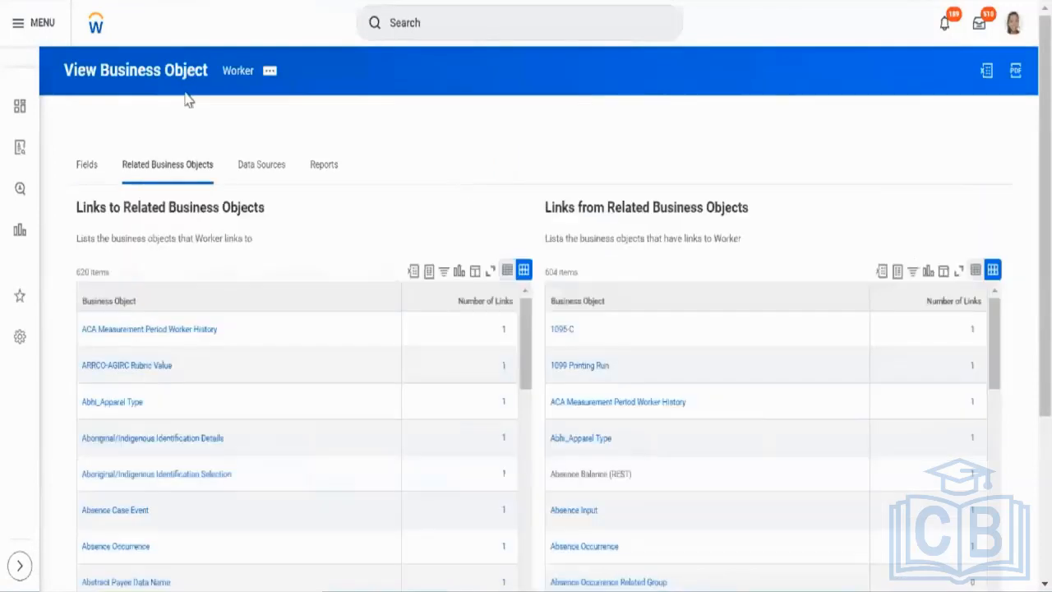
pyautogui.click(271, 298)
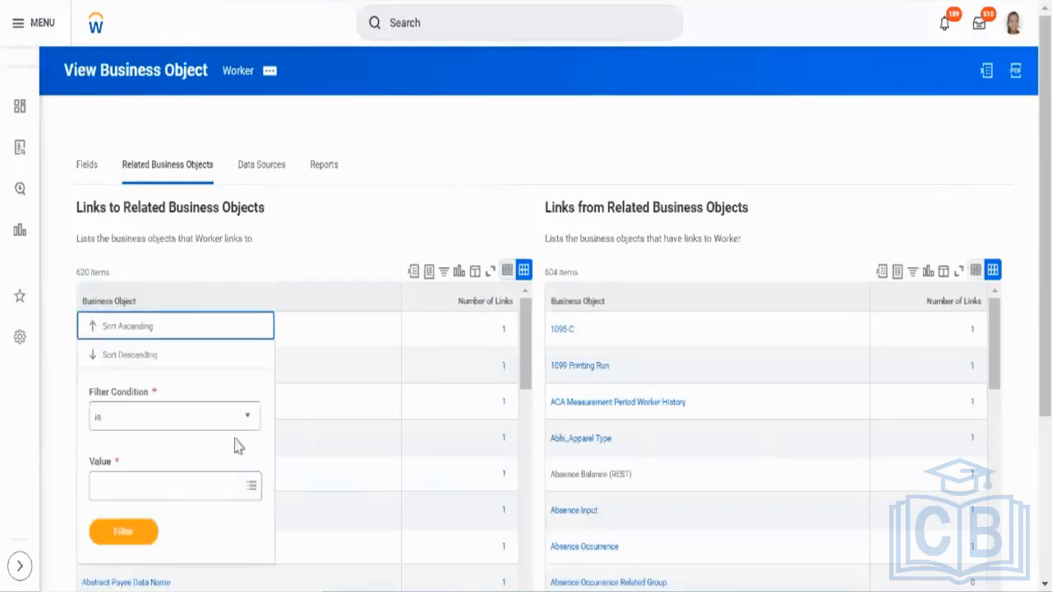
pyautogui.click(207, 485)
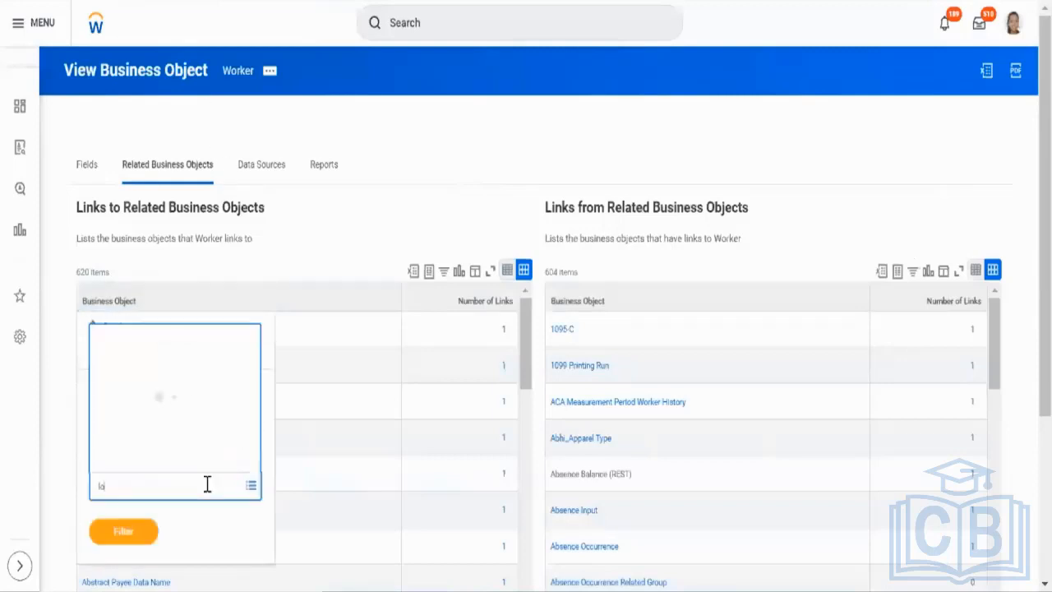
pyautogui.write('location')
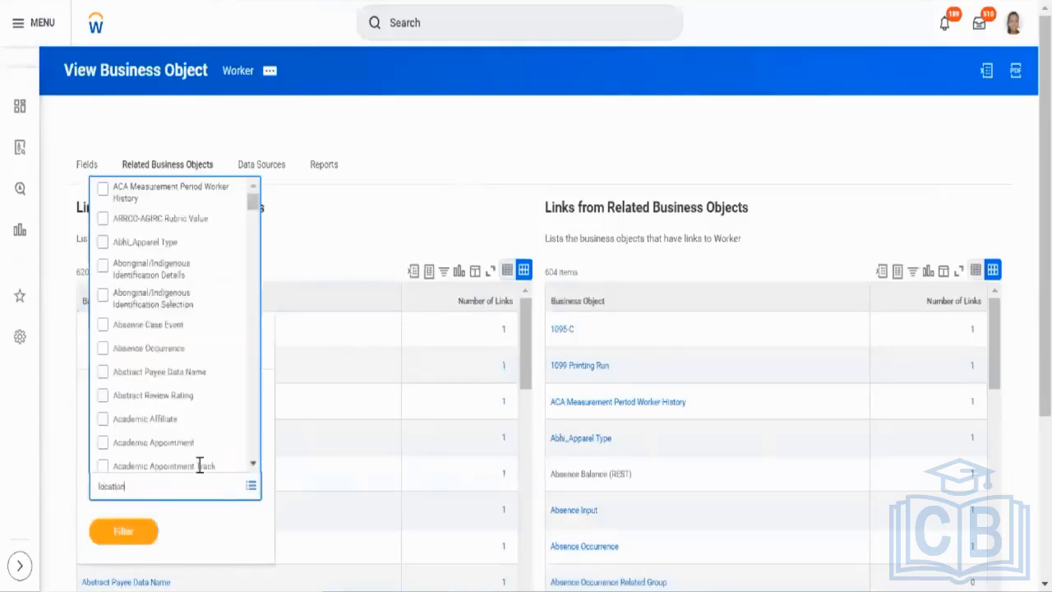
pyautogui.press('Return')
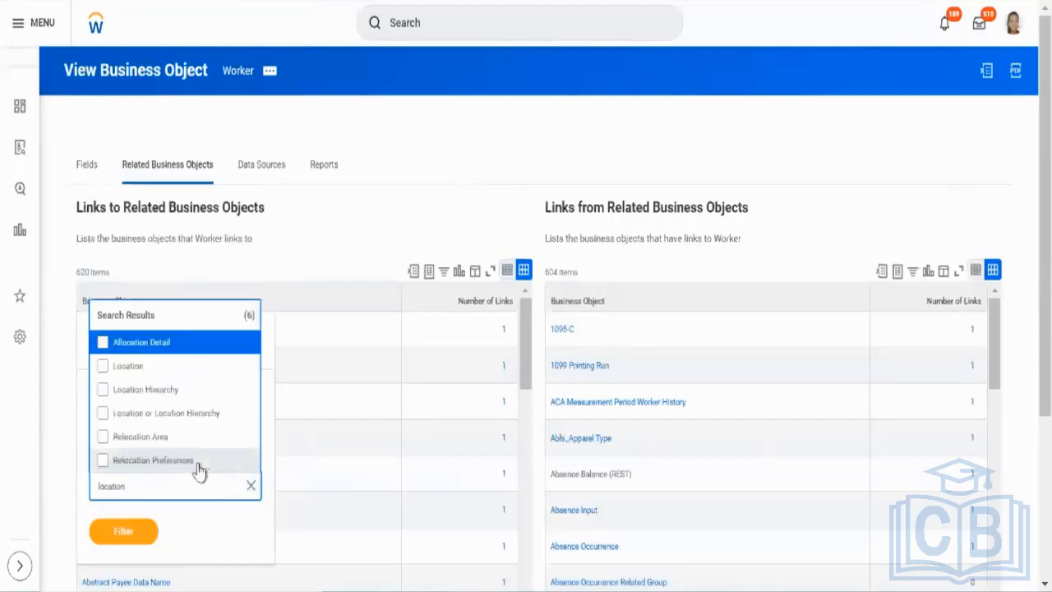
pyautogui.click(104, 374)
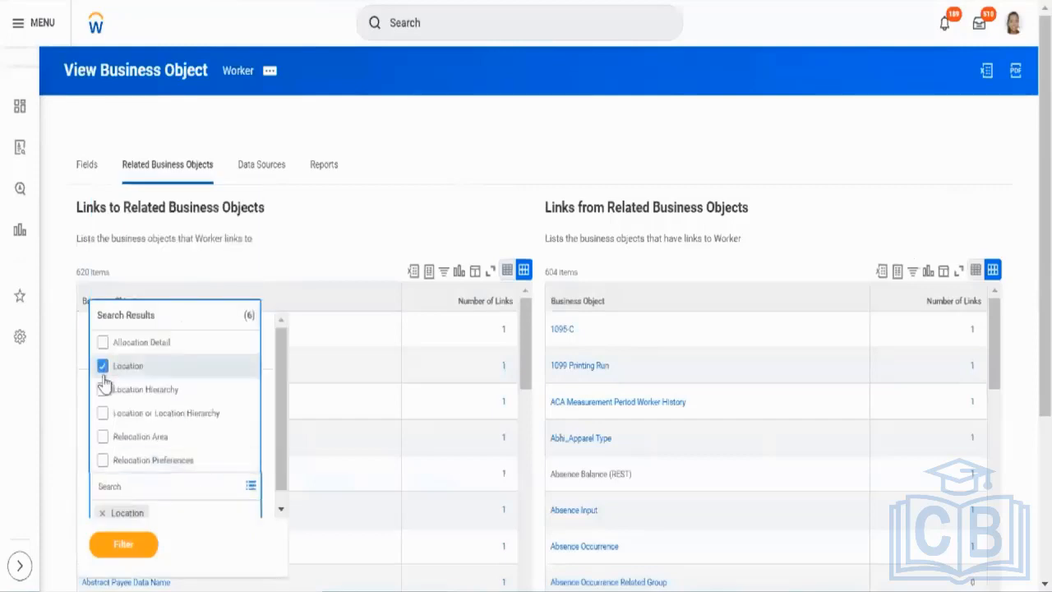
pyautogui.click(134, 549)
pyautogui.click(134, 549)
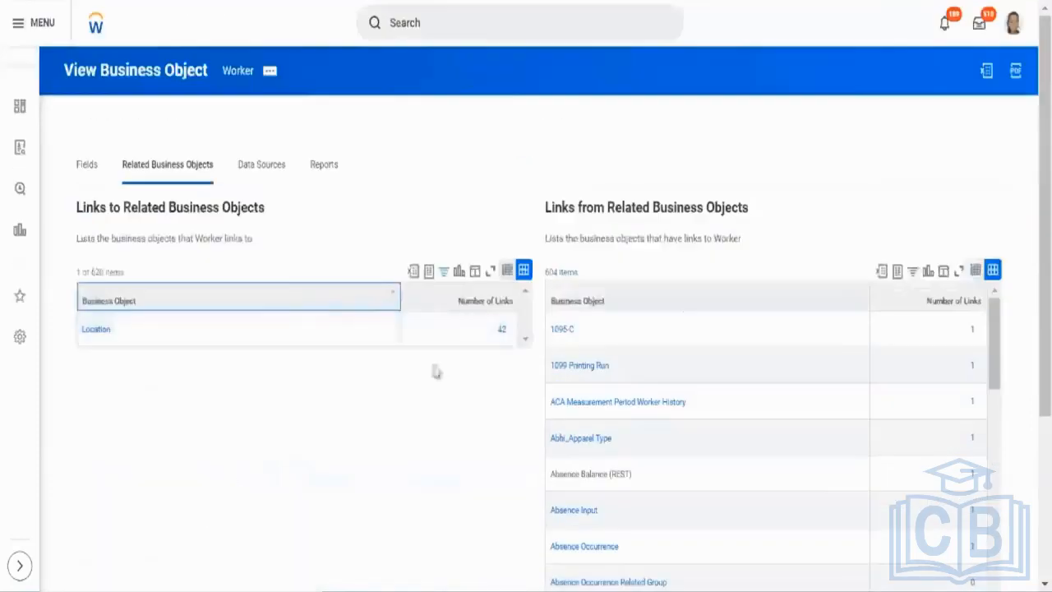
# Open the list of links from Worker to Location and find the single-instance Location field
pyautogui.click(501, 330)
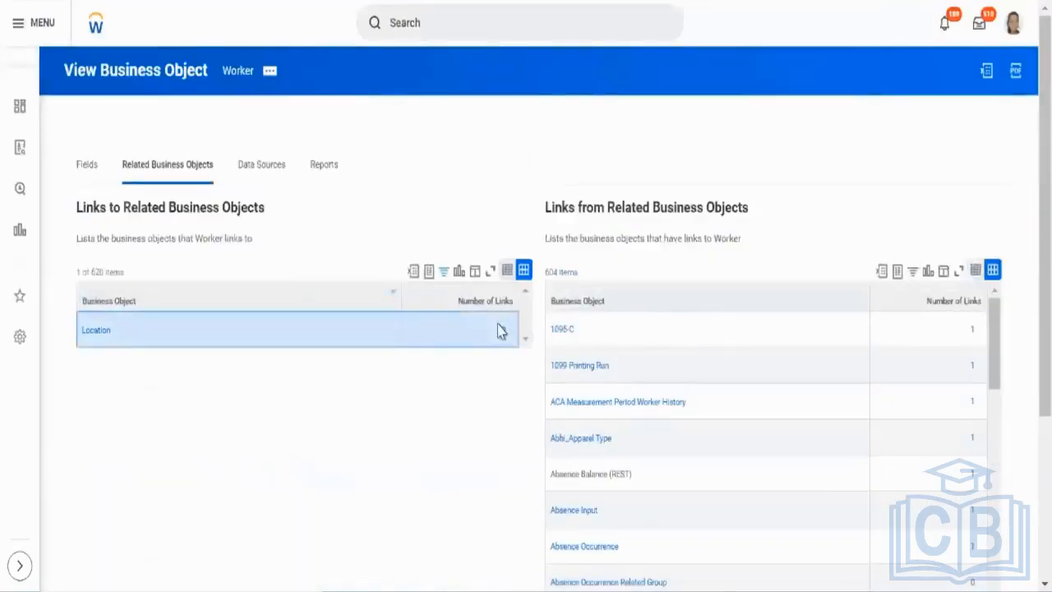
pyautogui.click(501, 336)
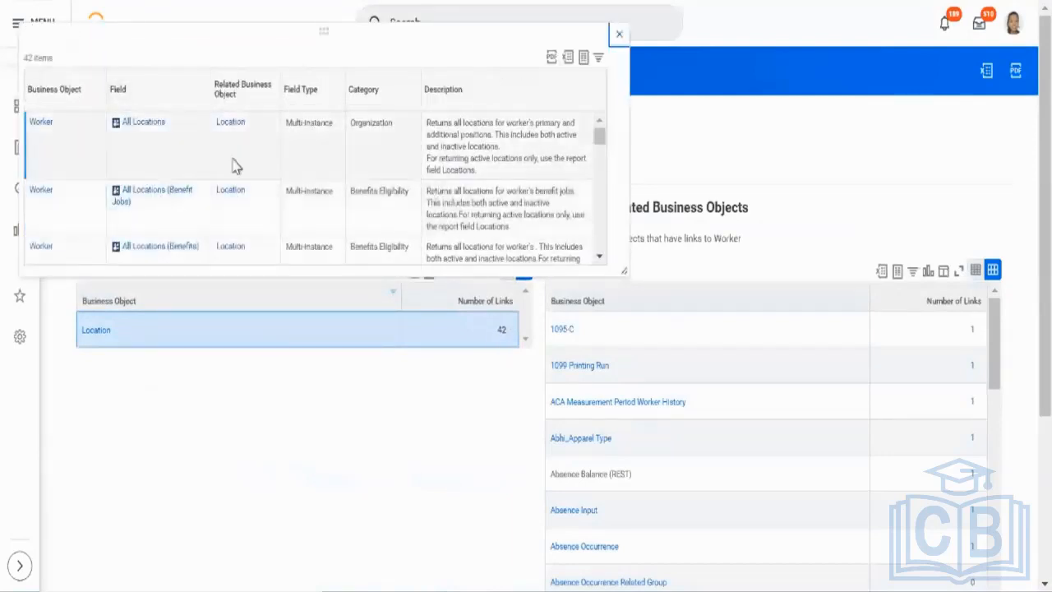
pyautogui.scroll(-5, 234, 167)
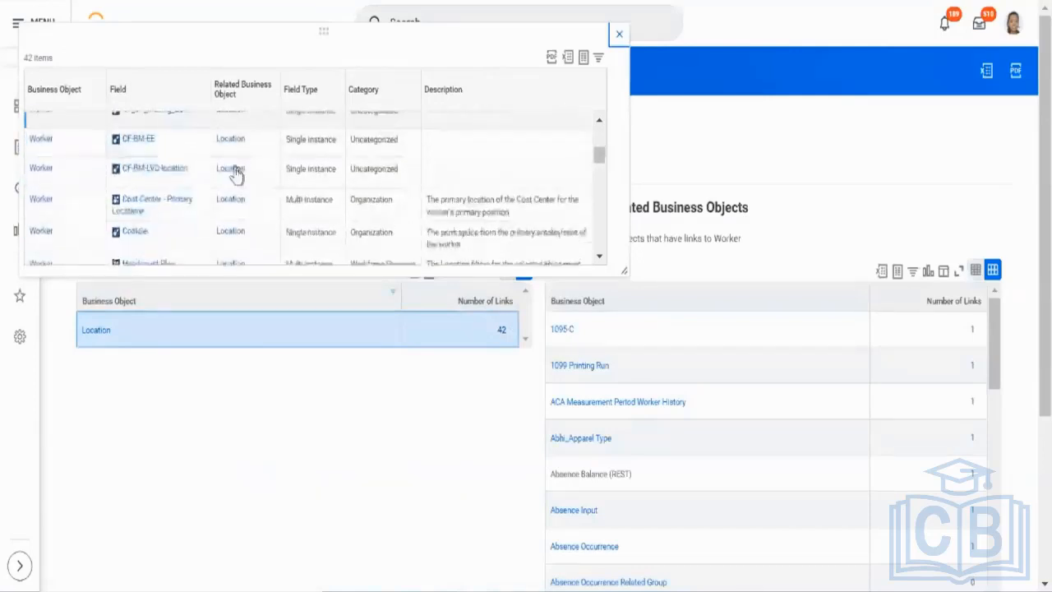
pyautogui.scroll(-4, 234, 171)
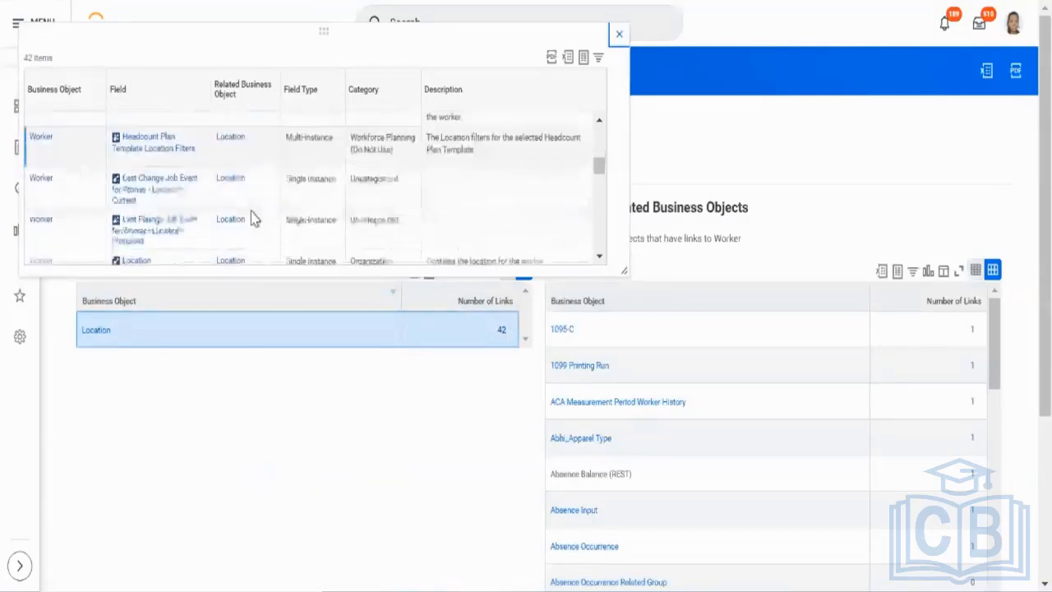
pyautogui.scroll(-1, 254, 218)
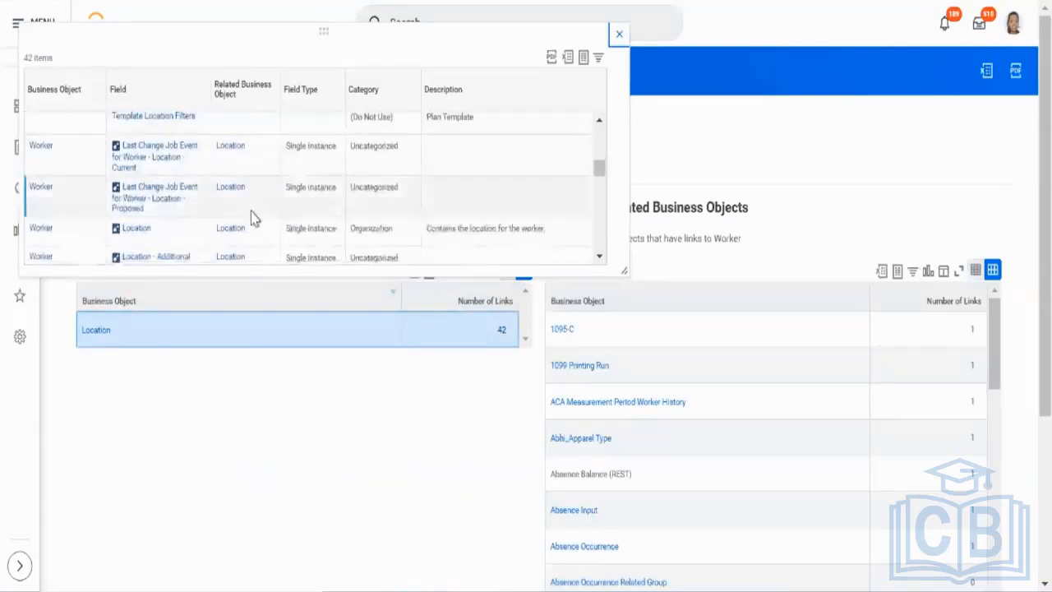
pyautogui.click(451, 244)
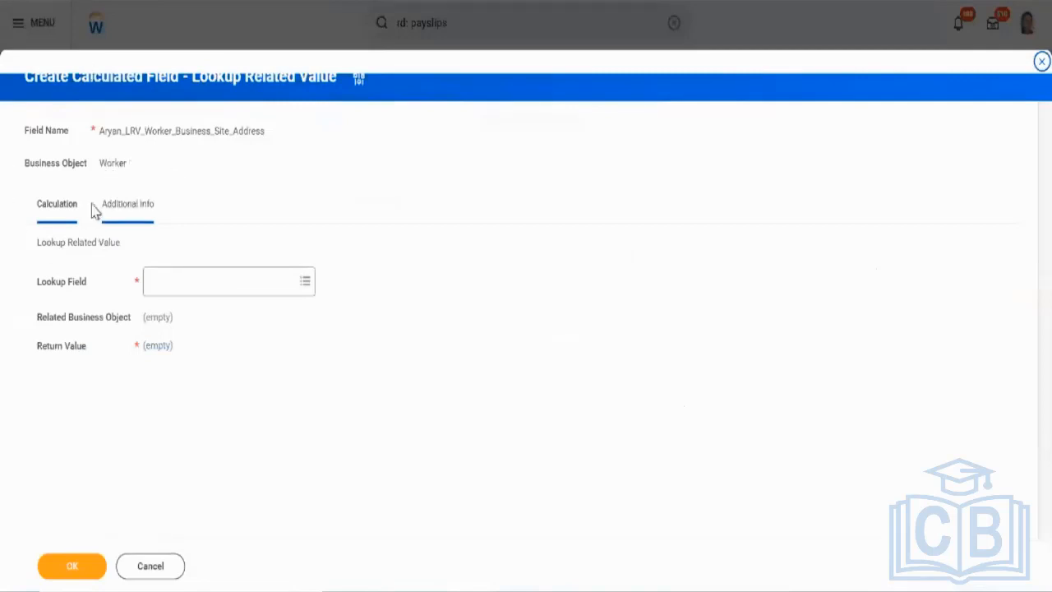
# Search the lookup field choices for "location", check the Location report field's type, and look through the other matches
pyautogui.click(197, 277)
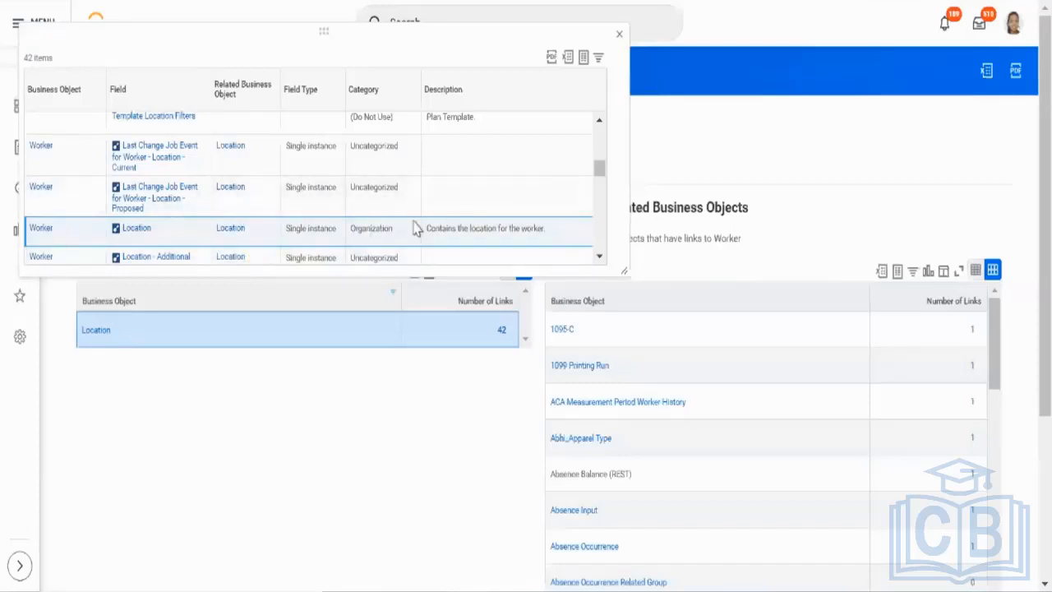
pyautogui.tripleClick(448, 236)
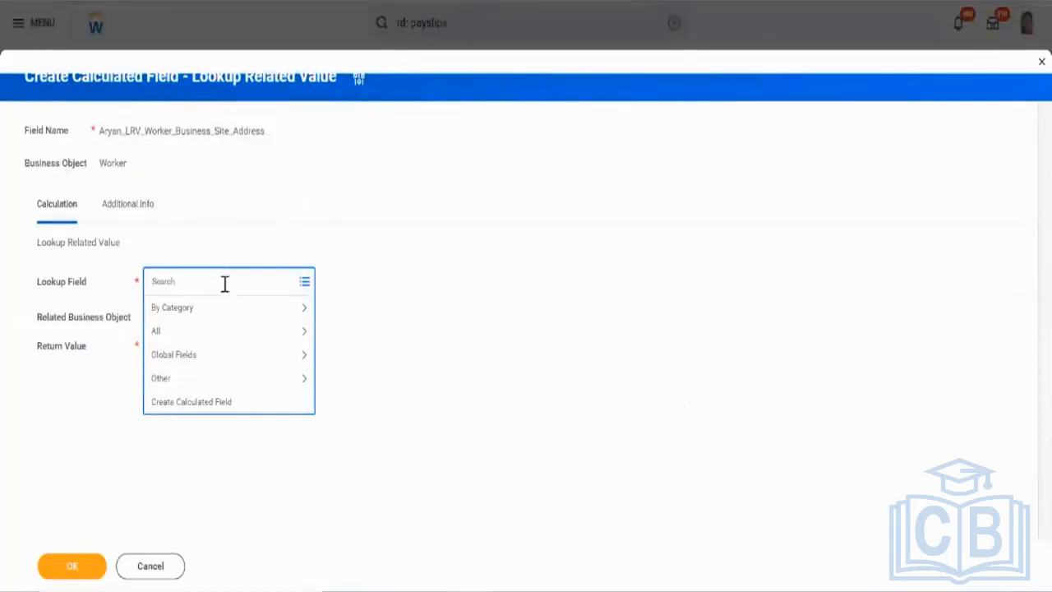
pyautogui.write('location')
pyautogui.press('Return')
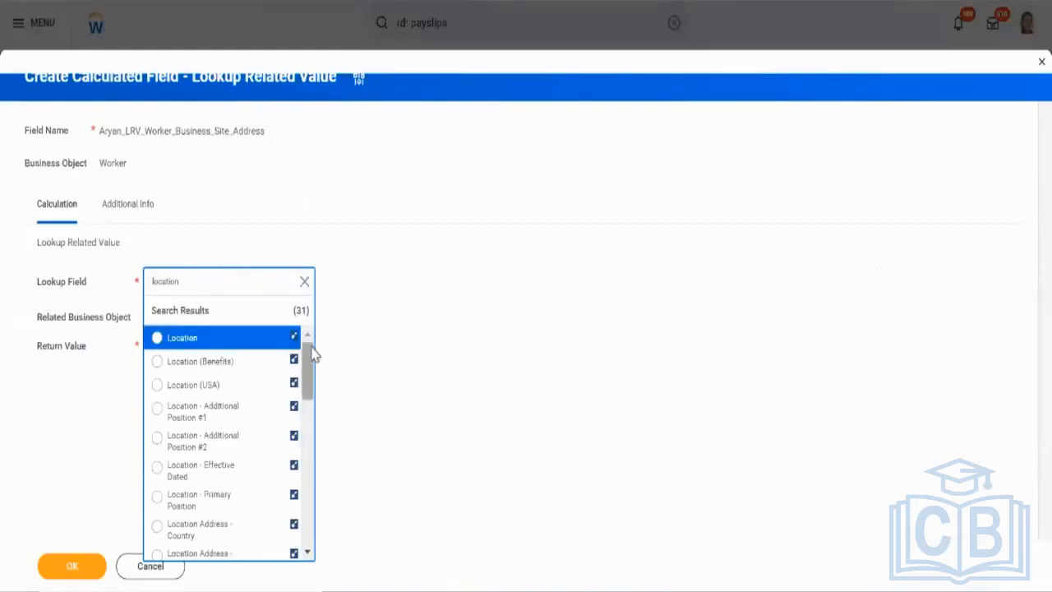
pyautogui.click(287, 337)
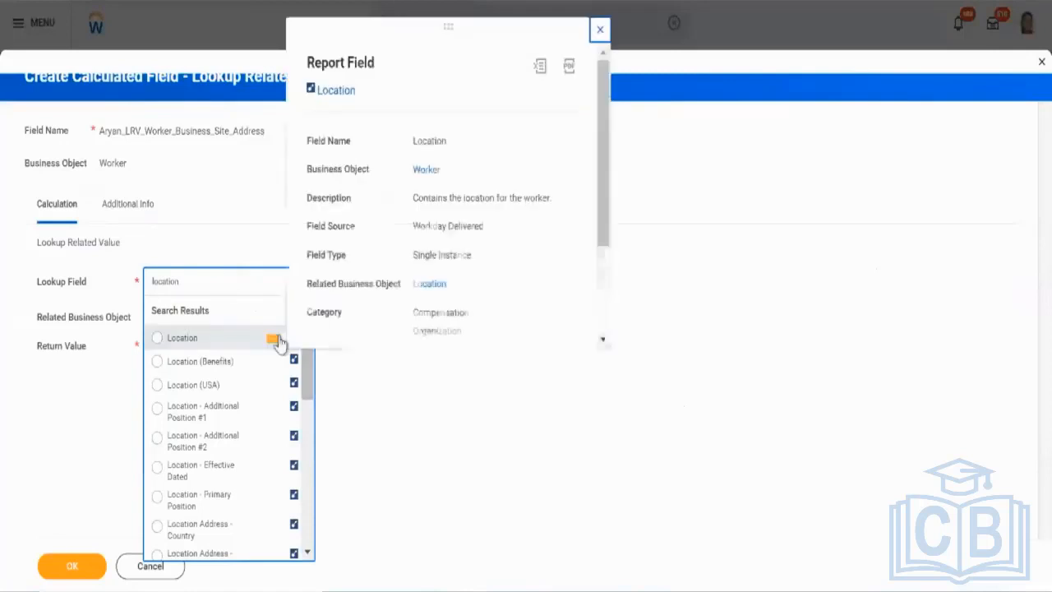
pyautogui.tripleClick(433, 256)
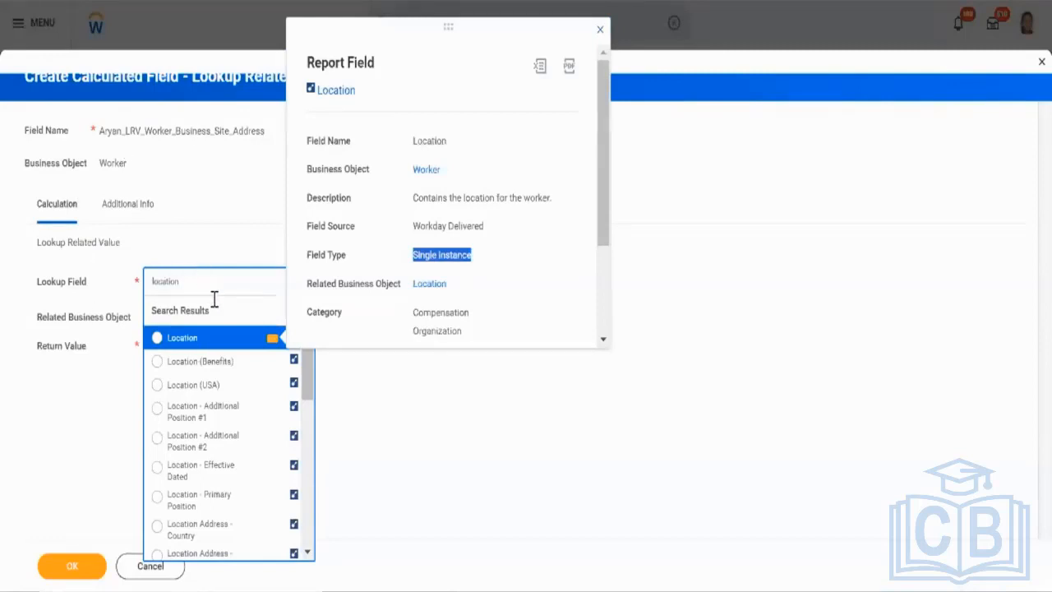
pyautogui.scroll(-5, 254, 435)
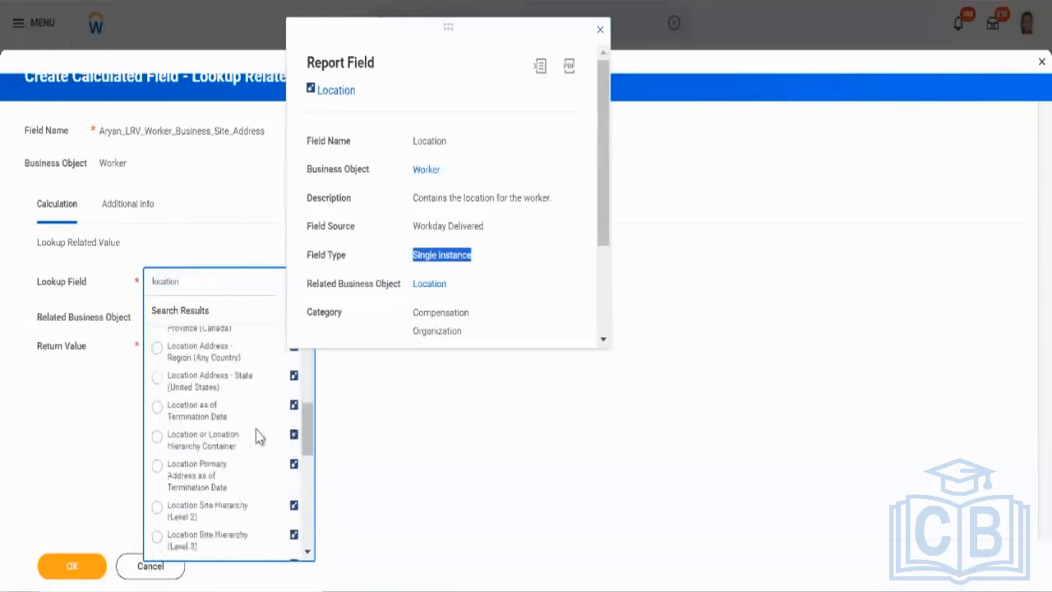
pyautogui.scroll(-8, 256, 436)
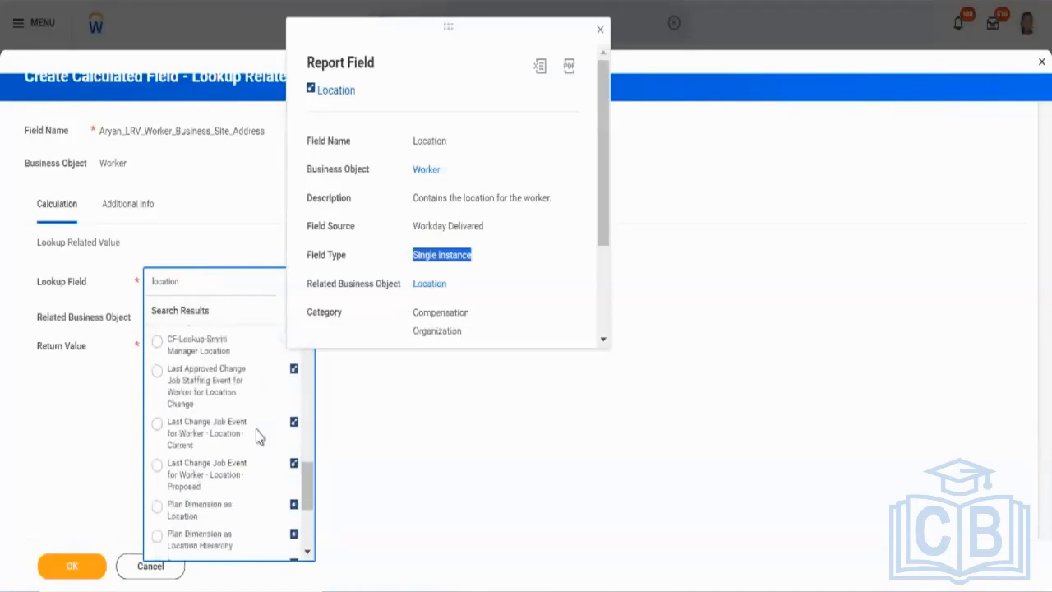
pyautogui.scroll(-3, 256, 435)
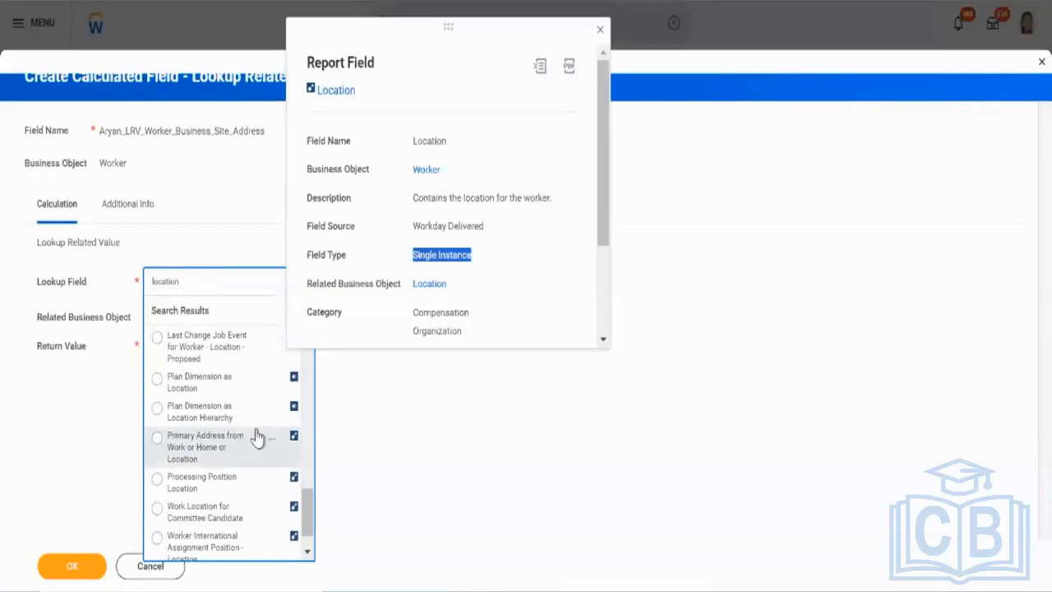
pyautogui.scroll(15, 256, 436)
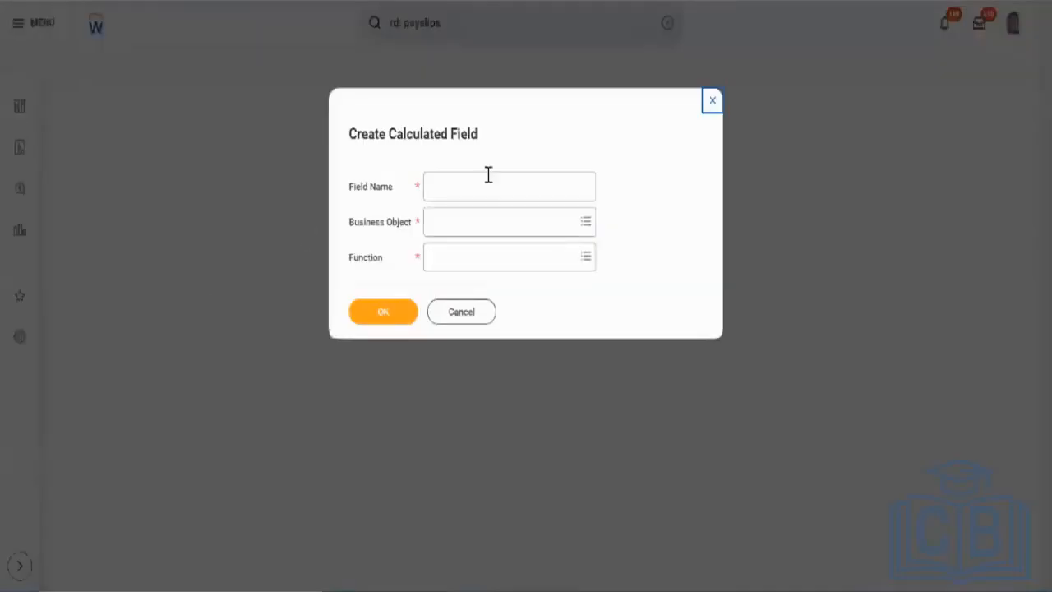
# Name the new calculated field "Test_LRV_Worker_Location_Detail"
pyautogui.click(483, 182)
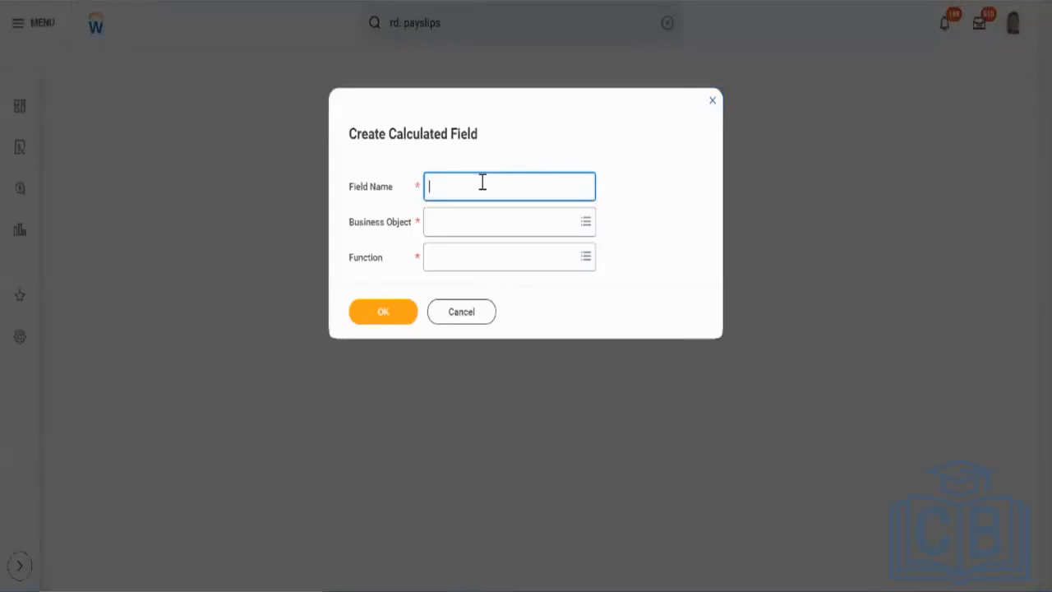
pyautogui.write('Test_A')
pyautogui.write('RV_Worker_Location_DEtai')
pyautogui.press('BackSpace')
pyautogui.press('BackSpace')
pyautogui.press('BackSpace')
pyautogui.write('etail')
pyautogui.press('Tab')
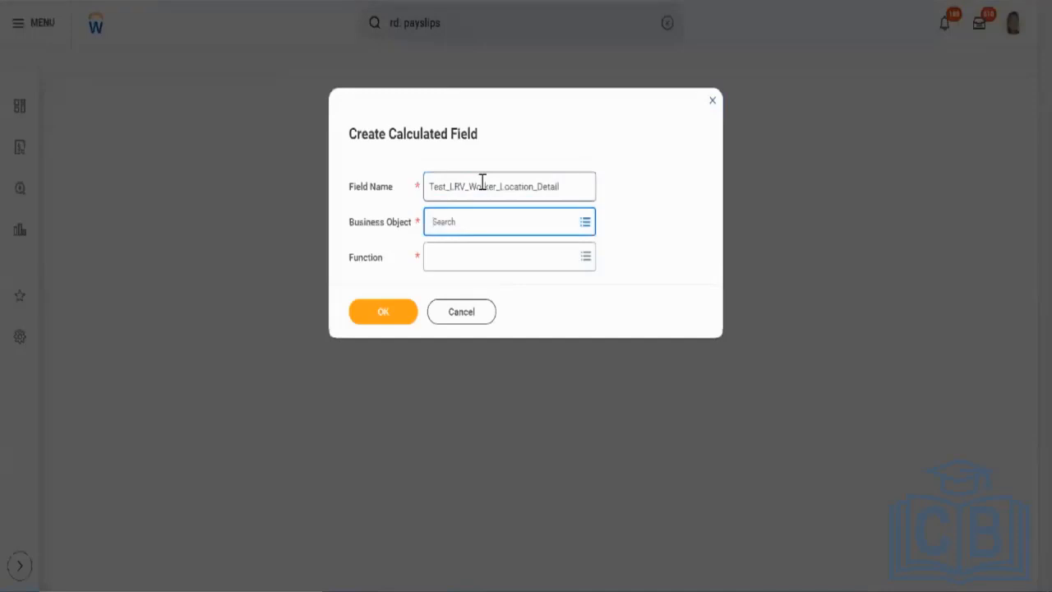
# Set the business object to Worker and the function to Lookup Related Value, and submit the initial settings
pyautogui.write('worker')
pyautogui.press('Return')
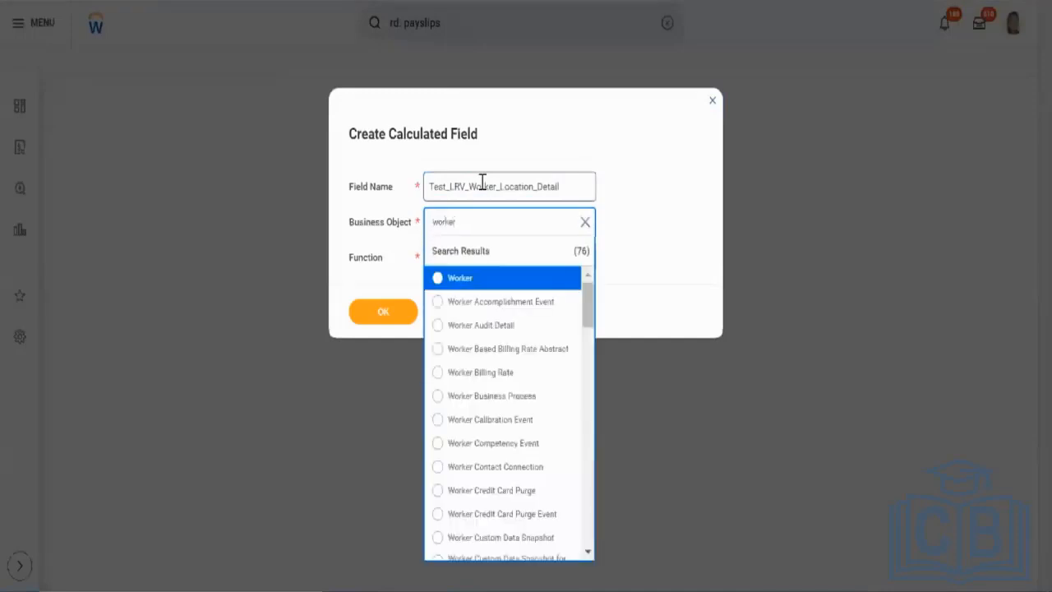
pyautogui.press('Return')
pyautogui.press('Tab')
pyautogui.write('lrv')
pyautogui.press('Return')
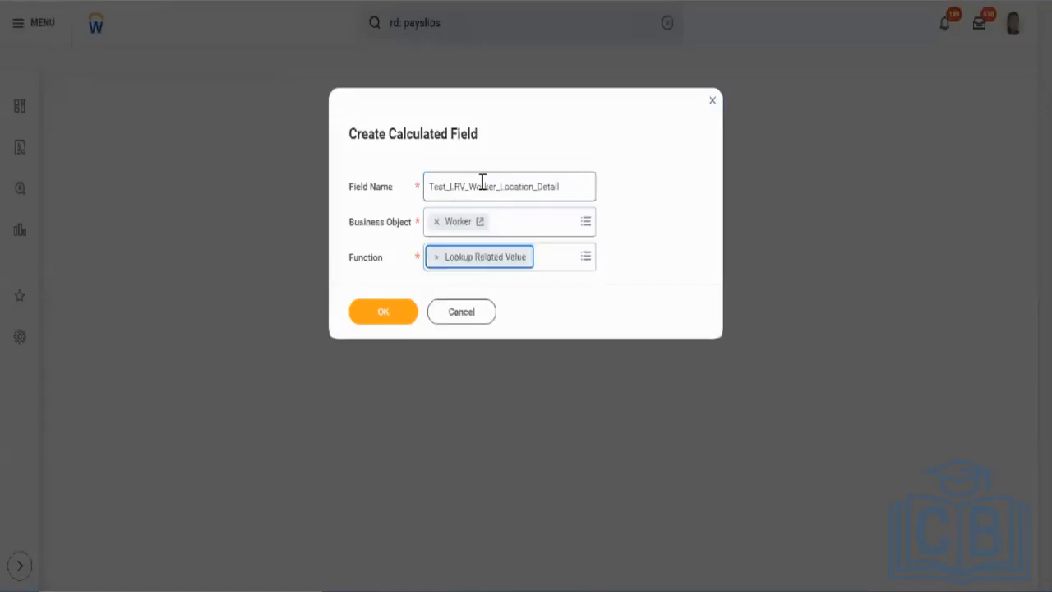
pyautogui.click(401, 316)
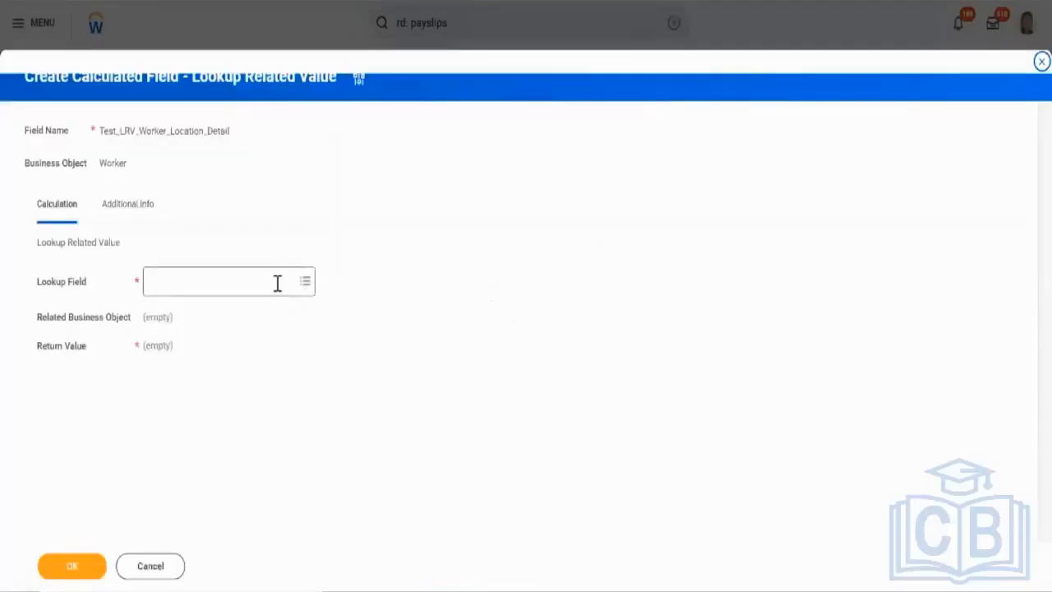
# Search the lookup field choices for "location", check the Location report field's details, and set the lookup field to Location
pyautogui.click(277, 283)
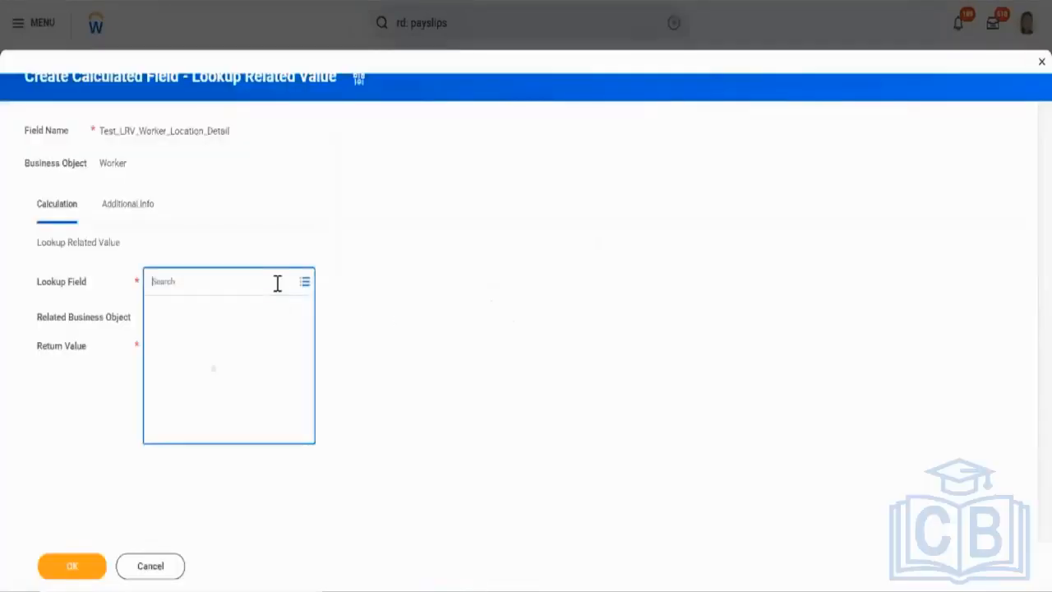
pyautogui.write('location')
pyautogui.press('Return')
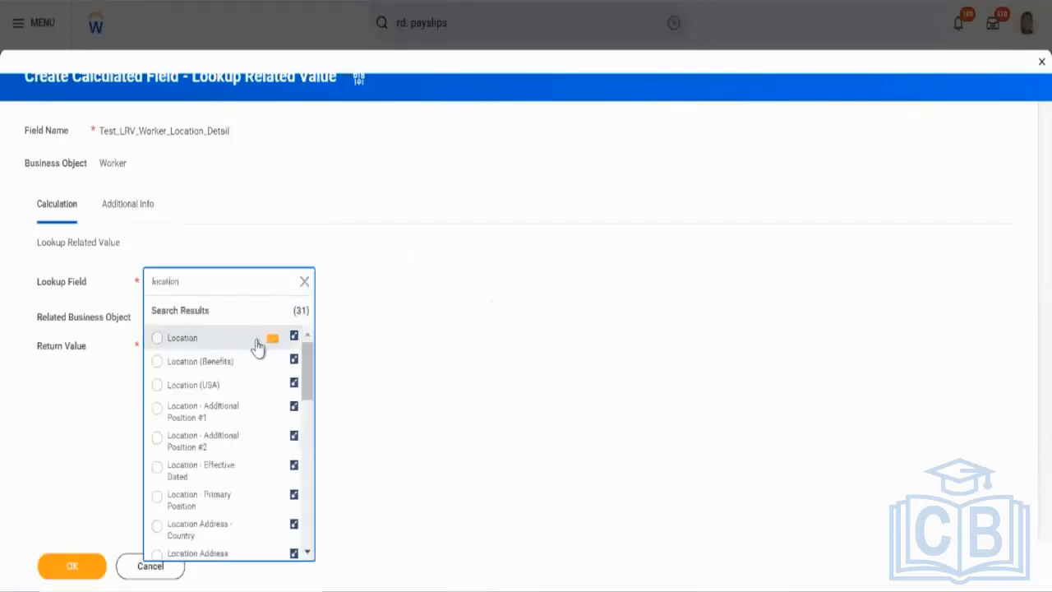
pyautogui.click(257, 345)
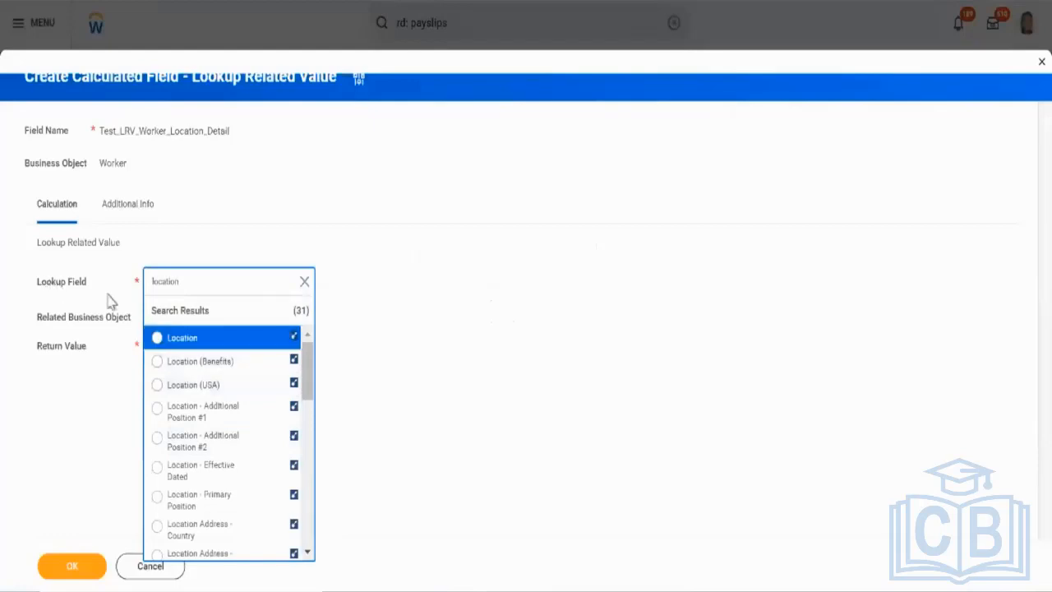
pyautogui.scroll(-3, 258, 425)
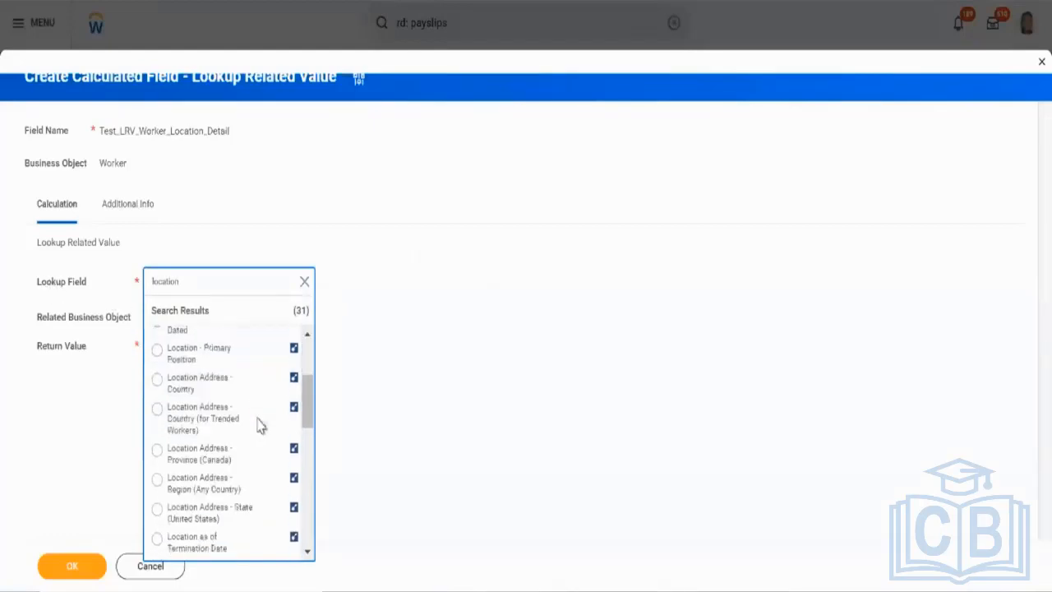
pyautogui.scroll(-5, 259, 424)
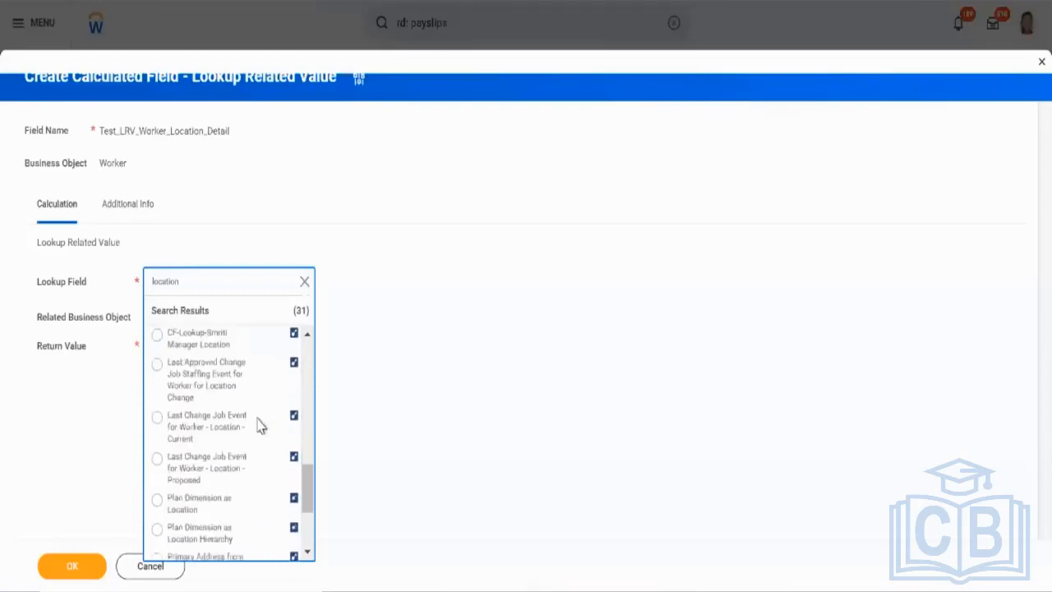
pyautogui.scroll(-3, 258, 426)
pyautogui.scroll(10, 258, 425)
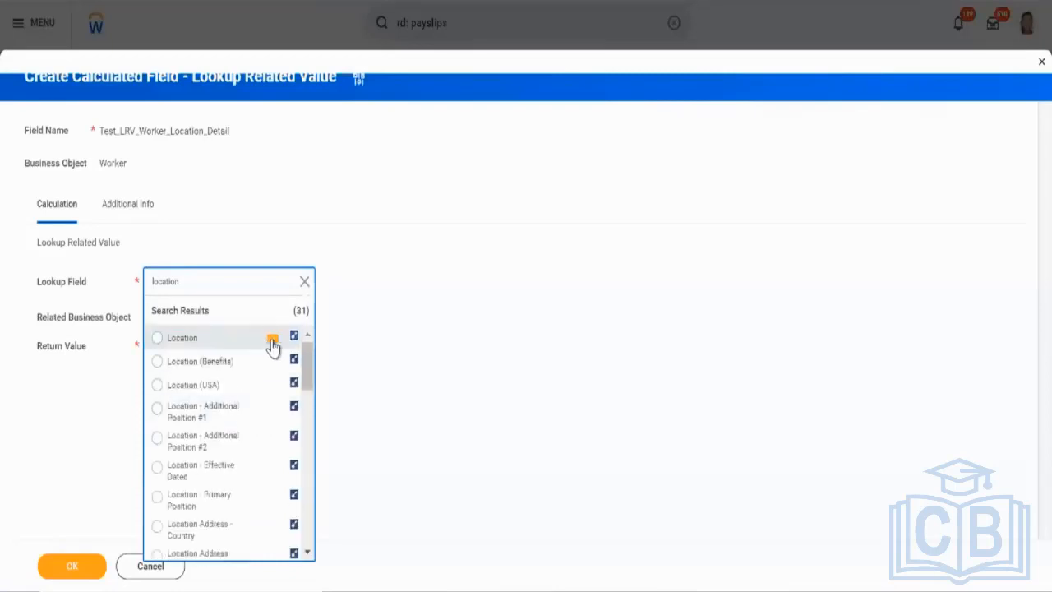
pyautogui.click(272, 340)
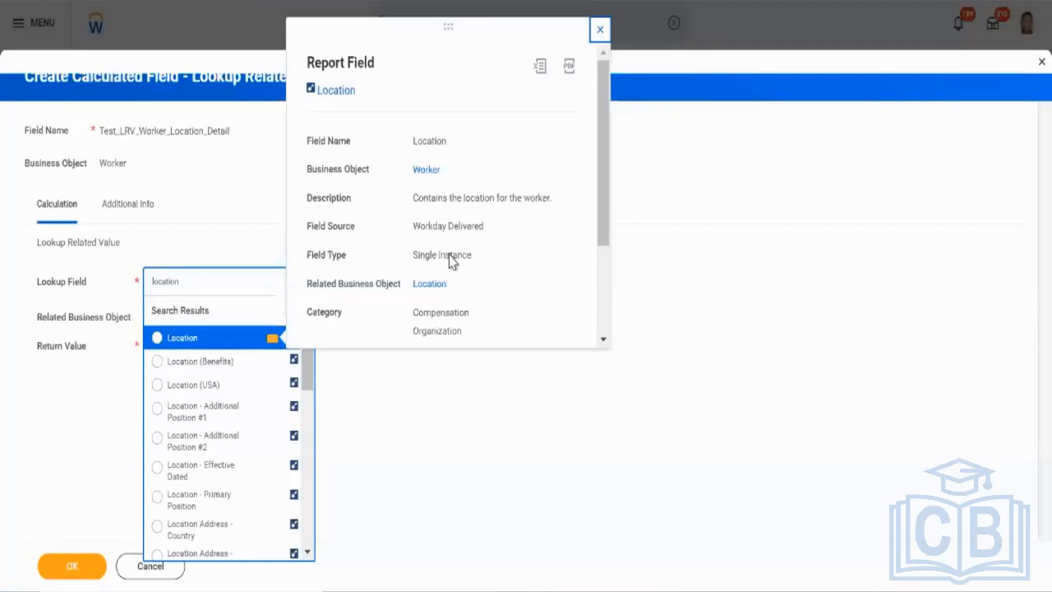
pyautogui.click(247, 345)
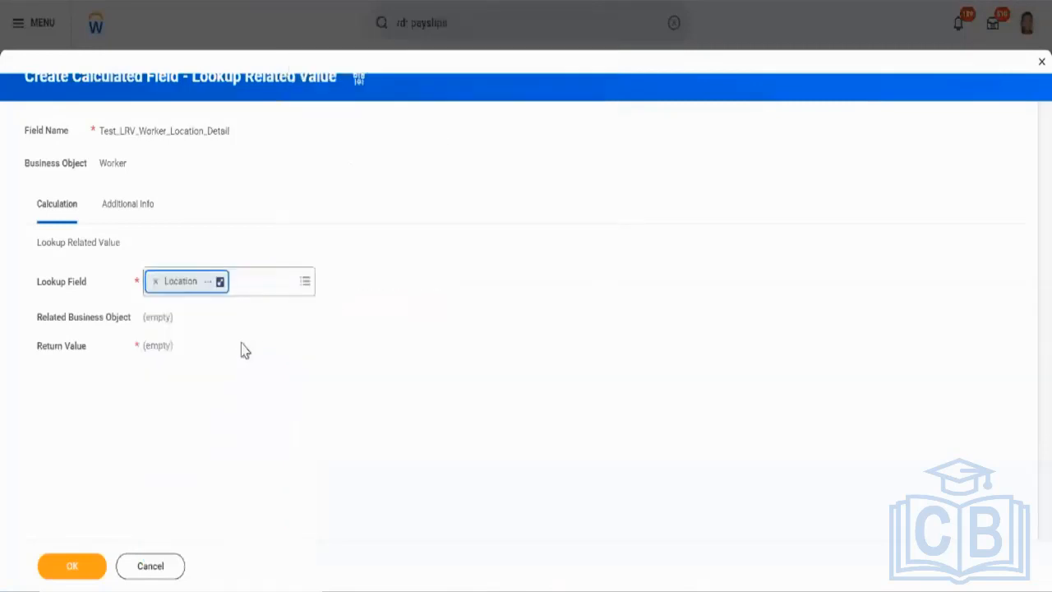
# Review the selected Location field's details, its related business object, and the available return value categories
pyautogui.tripleClick(57, 346)
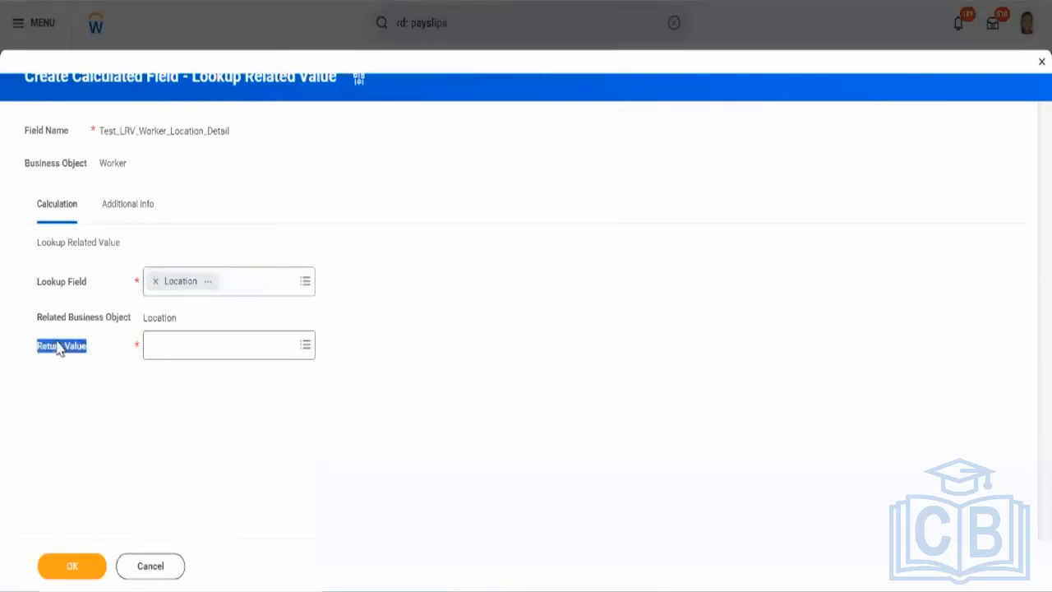
pyautogui.click(95, 364)
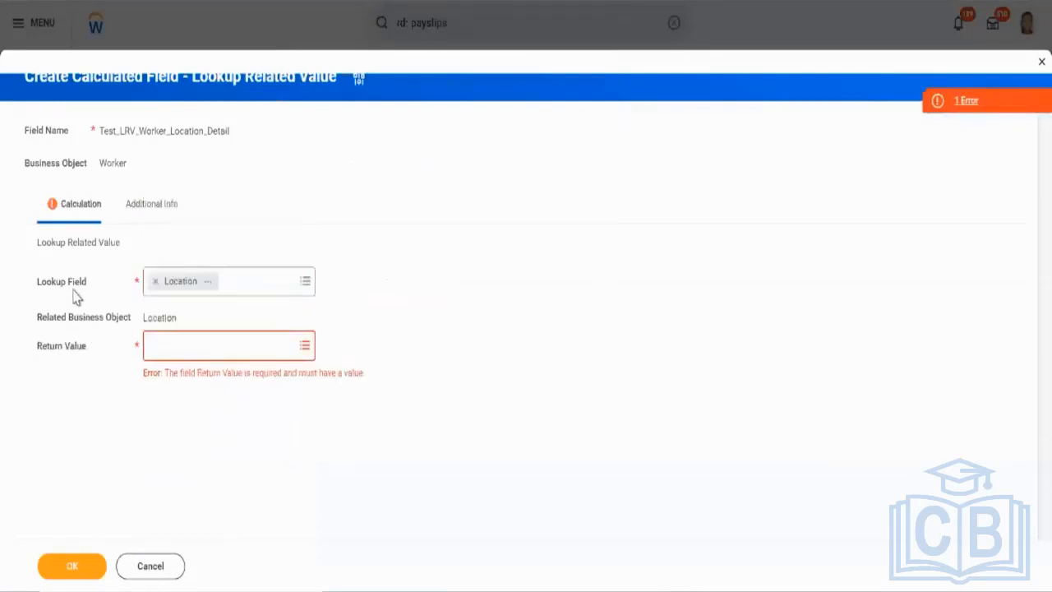
pyautogui.click(207, 283)
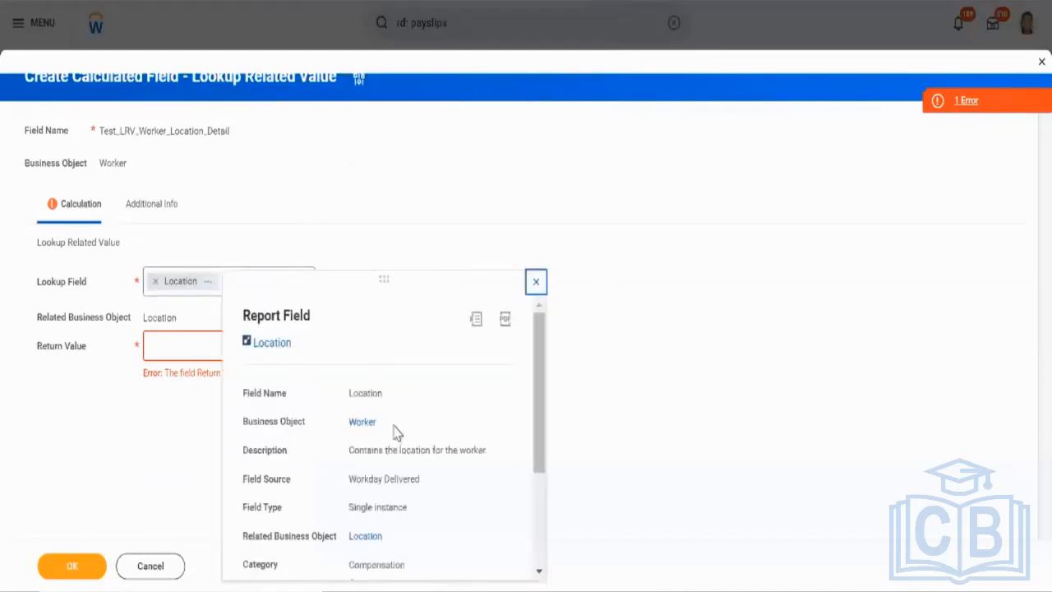
pyautogui.tripleClick(108, 323)
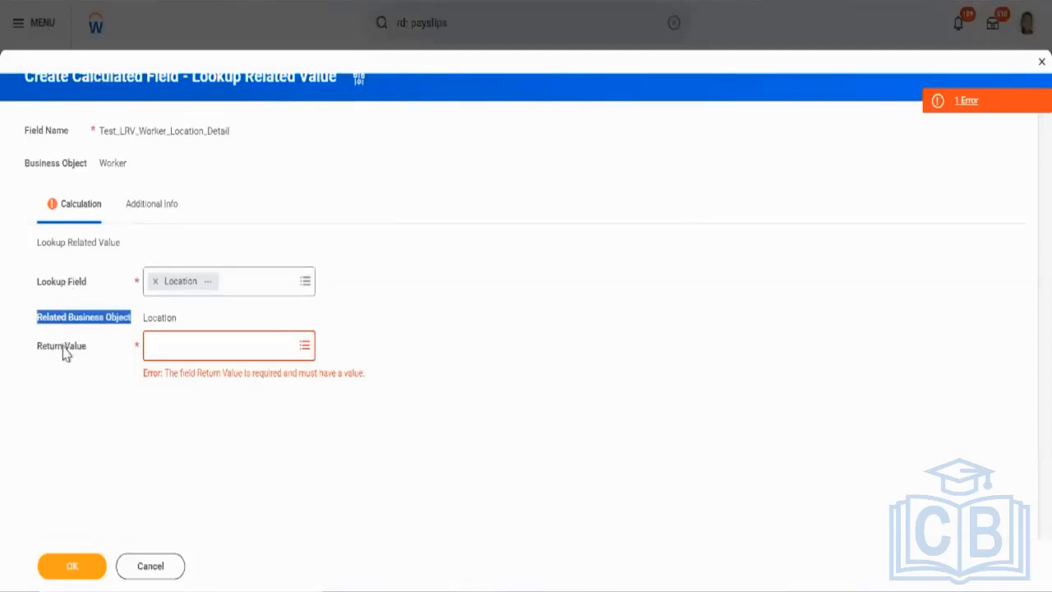
pyautogui.click(212, 346)
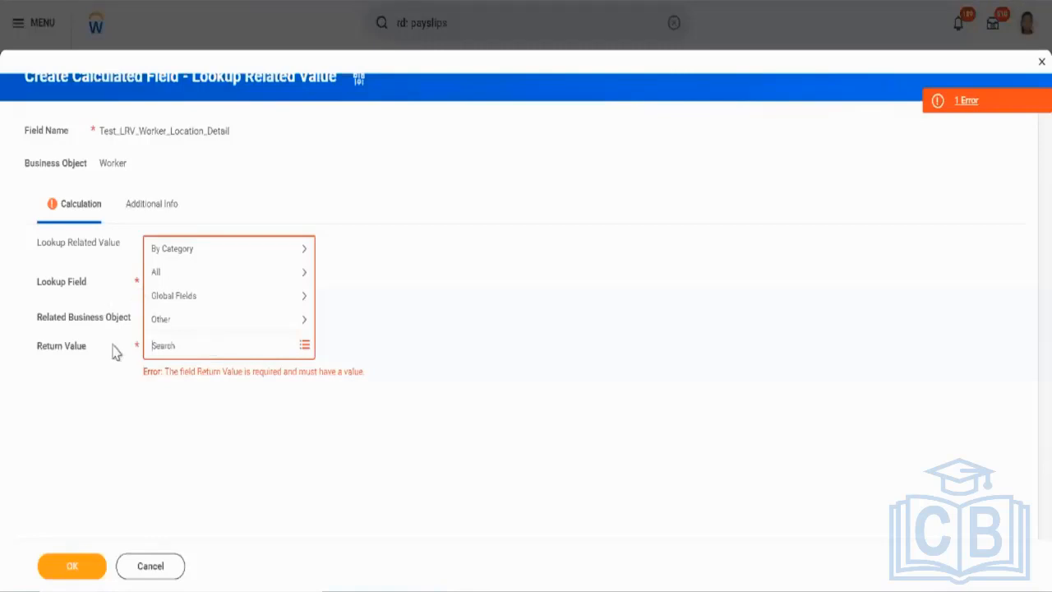
pyautogui.click(104, 377)
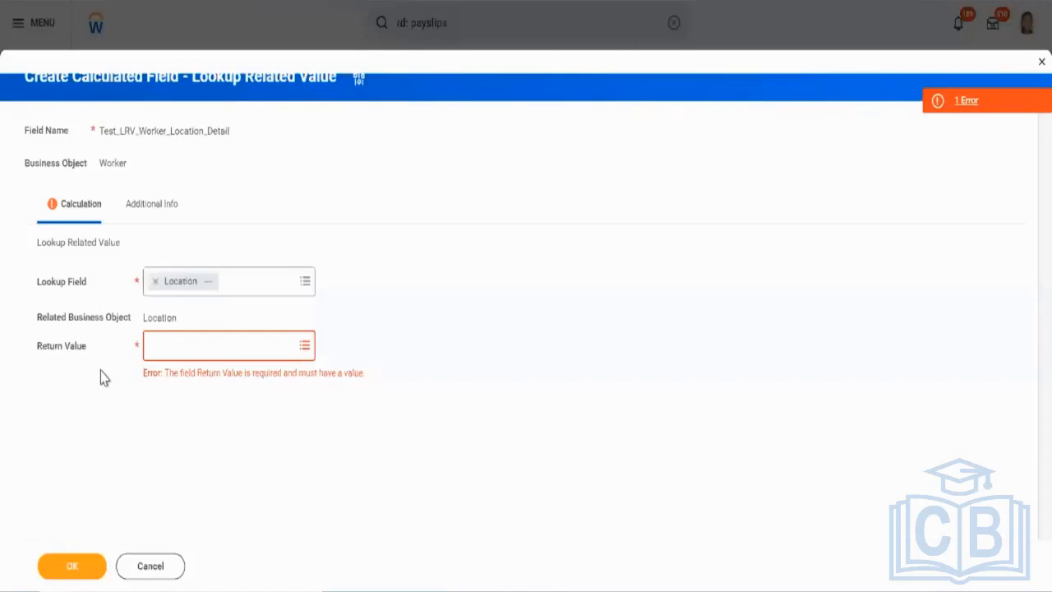
# Search the return values for "address", check the country field's details, and set the return value to Primary Address - Country Name
pyautogui.click(220, 354)
pyautogui.write('a')
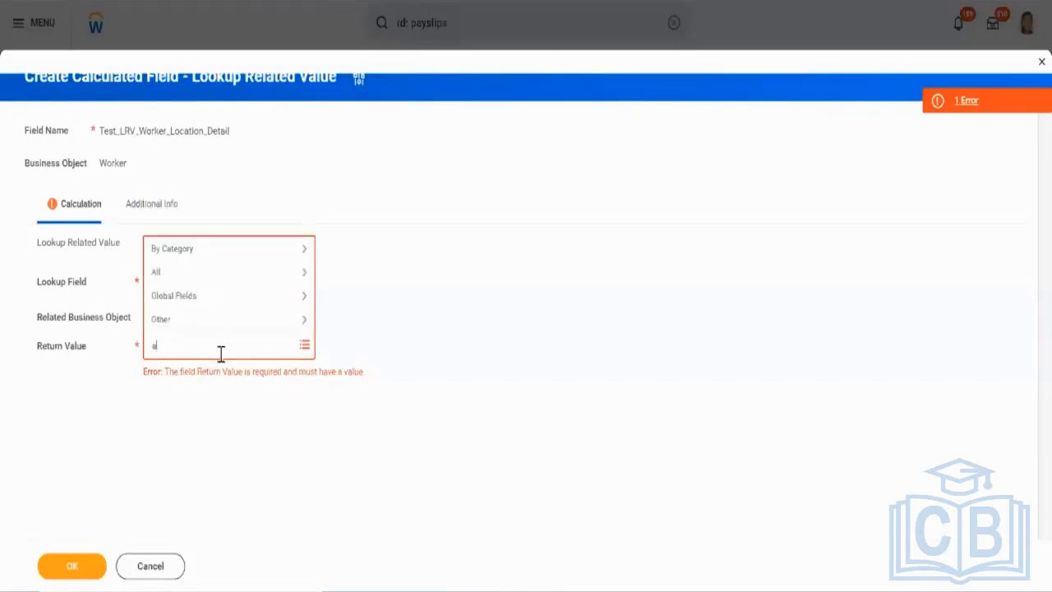
pyautogui.write('ddress')
pyautogui.press('Return')
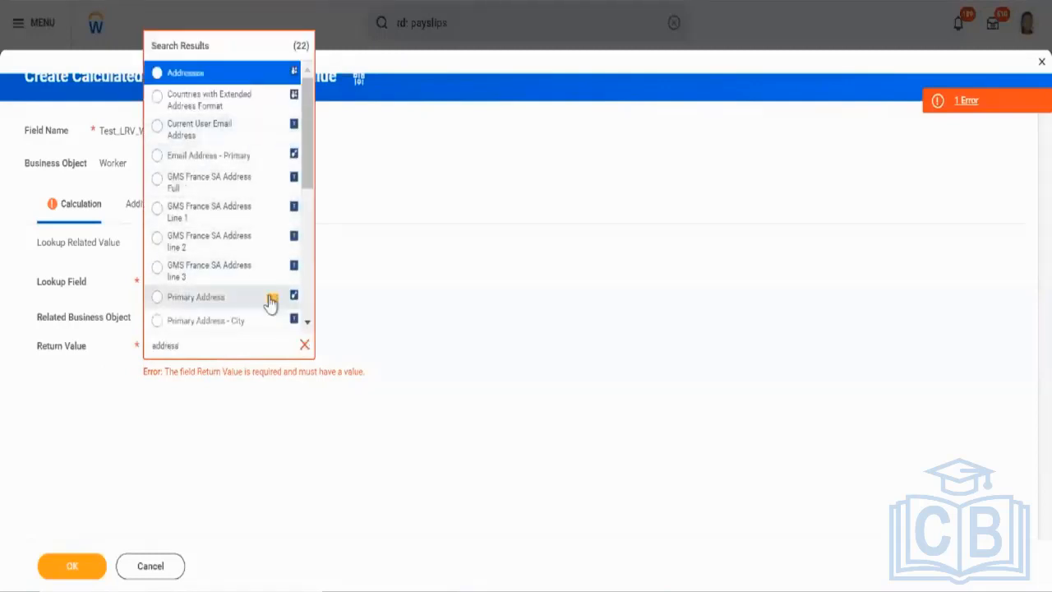
pyautogui.scroll(-1, 270, 303)
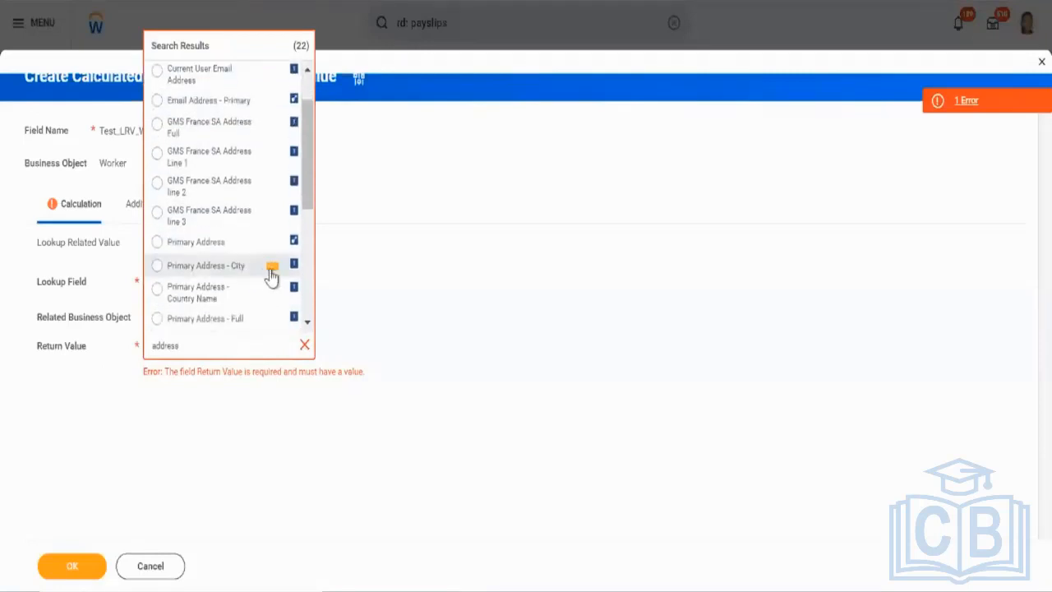
pyautogui.scroll(-4, 271, 278)
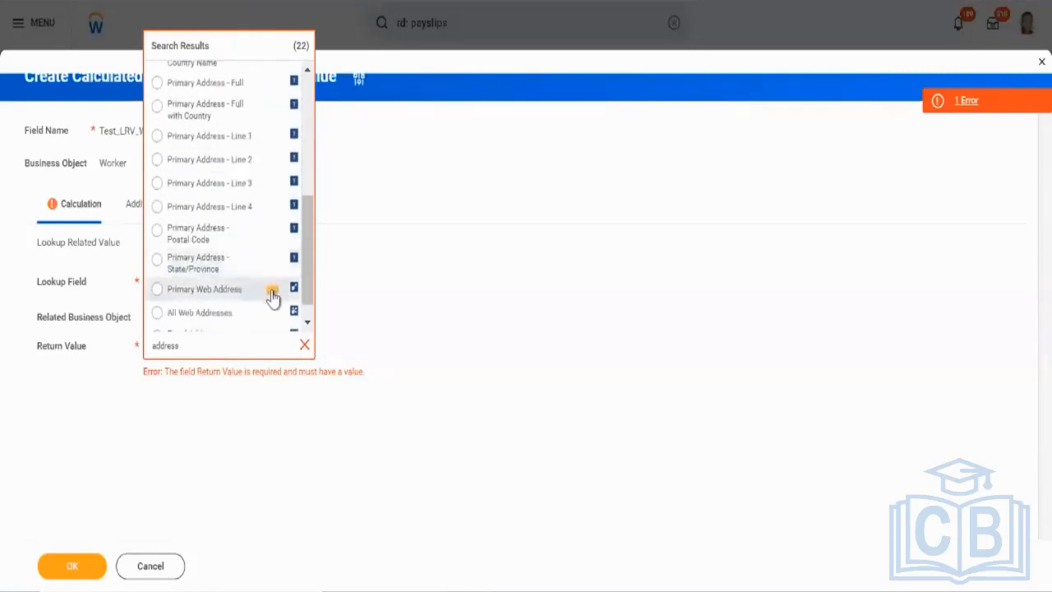
pyautogui.scroll(2, 263, 176)
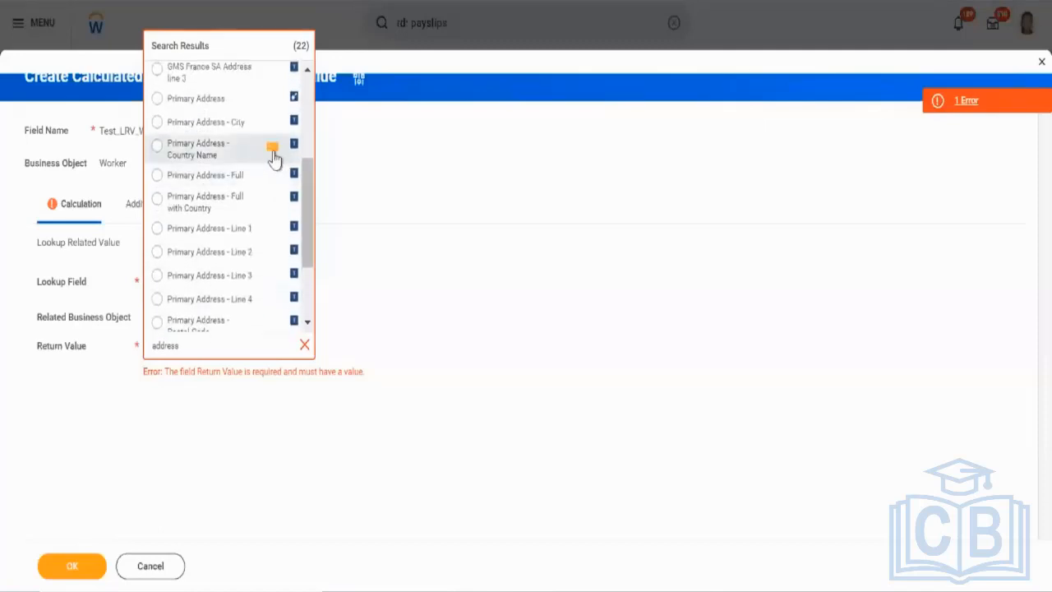
pyautogui.click(272, 148)
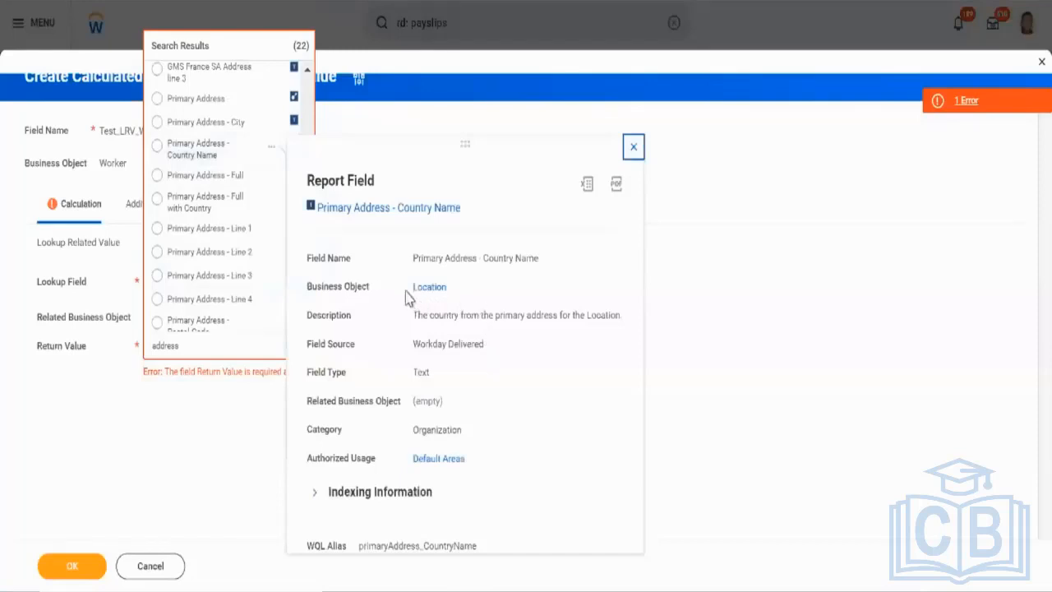
pyautogui.moveTo(408, 292); pyautogui.dragTo(451, 299)
pyautogui.click(229, 156)
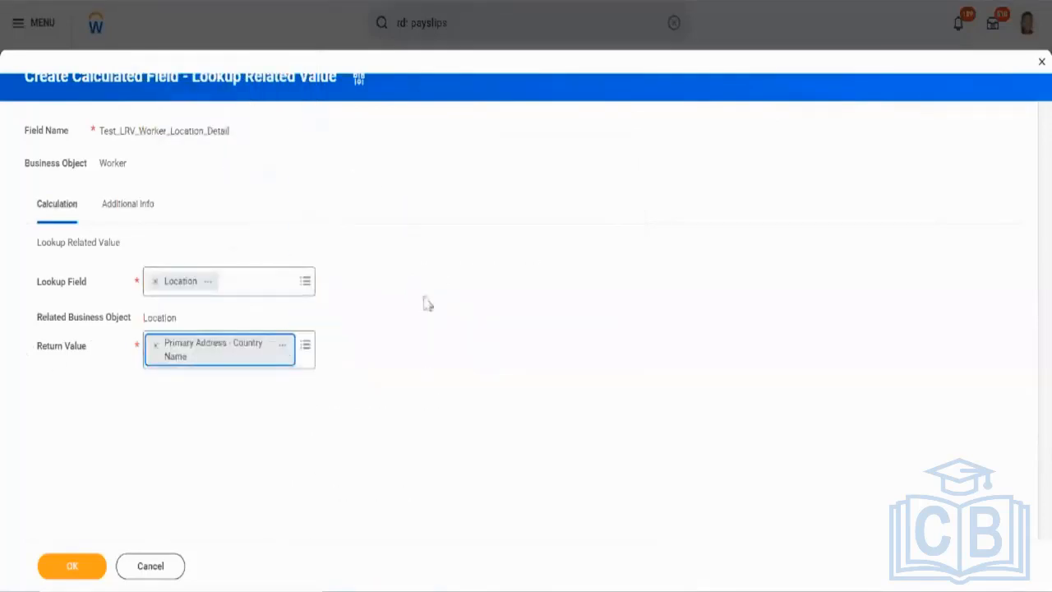
# Review the calculated field's additional information and submit the completed Lookup Related Value definition
pyautogui.click(112, 217)
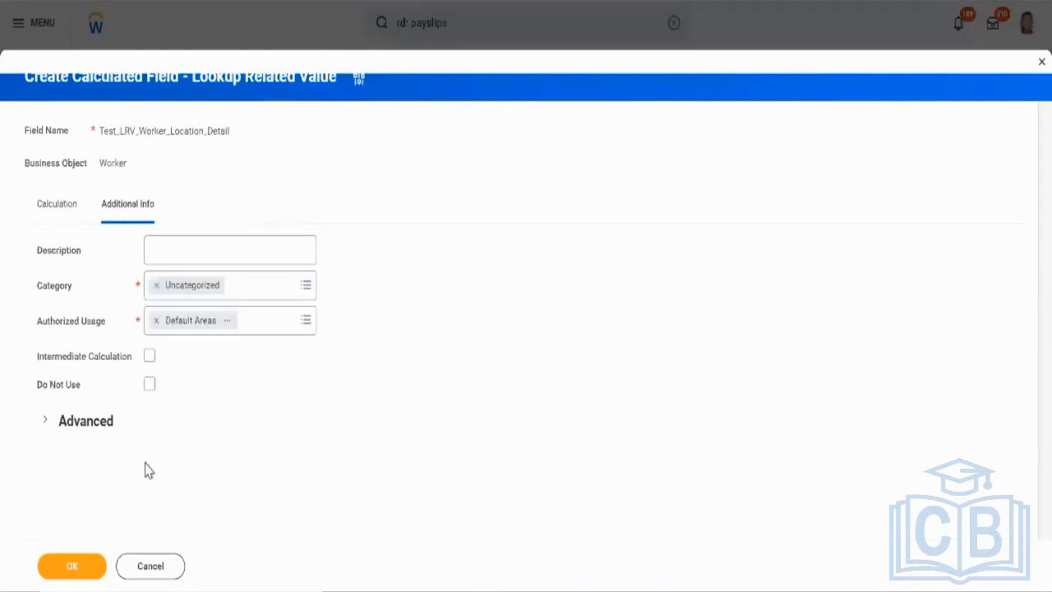
pyautogui.click(63, 218)
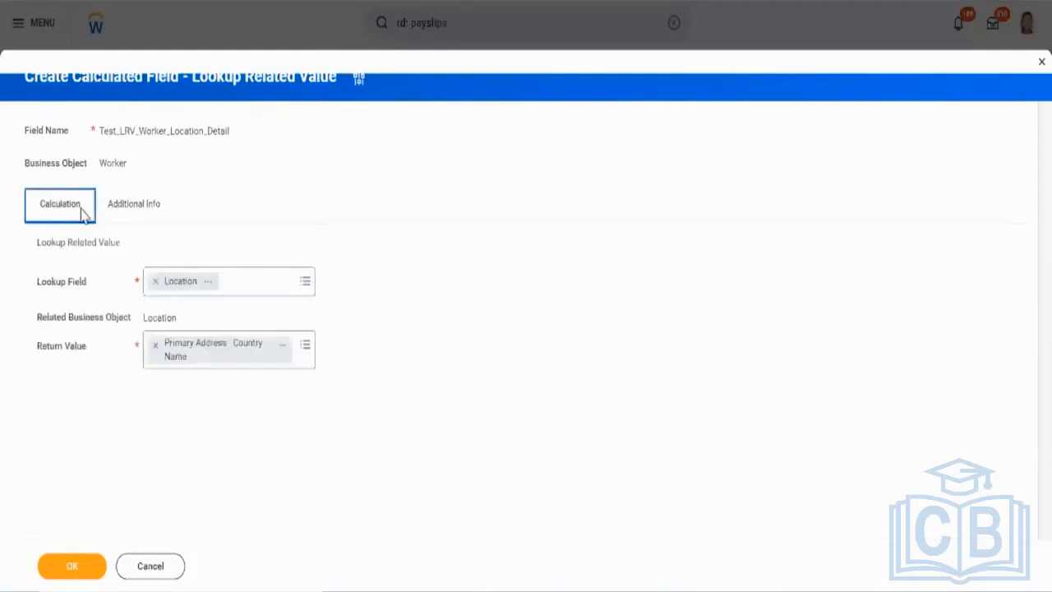
pyautogui.click(97, 567)
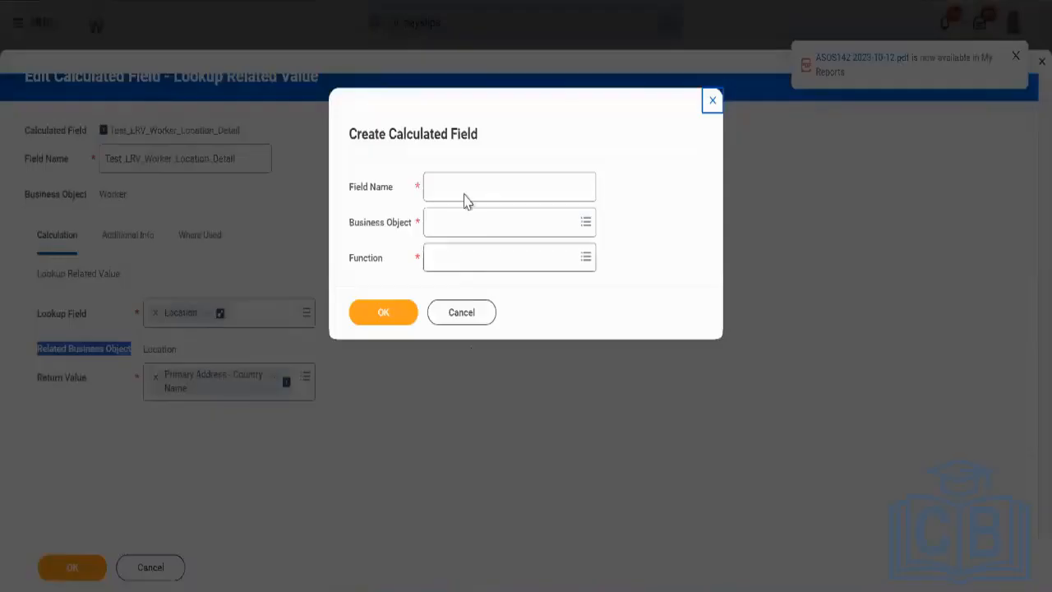
# Name the second calculated field with the creator's first name followed by "_ESI_Worker_Location"
pyautogui.click(464, 180)
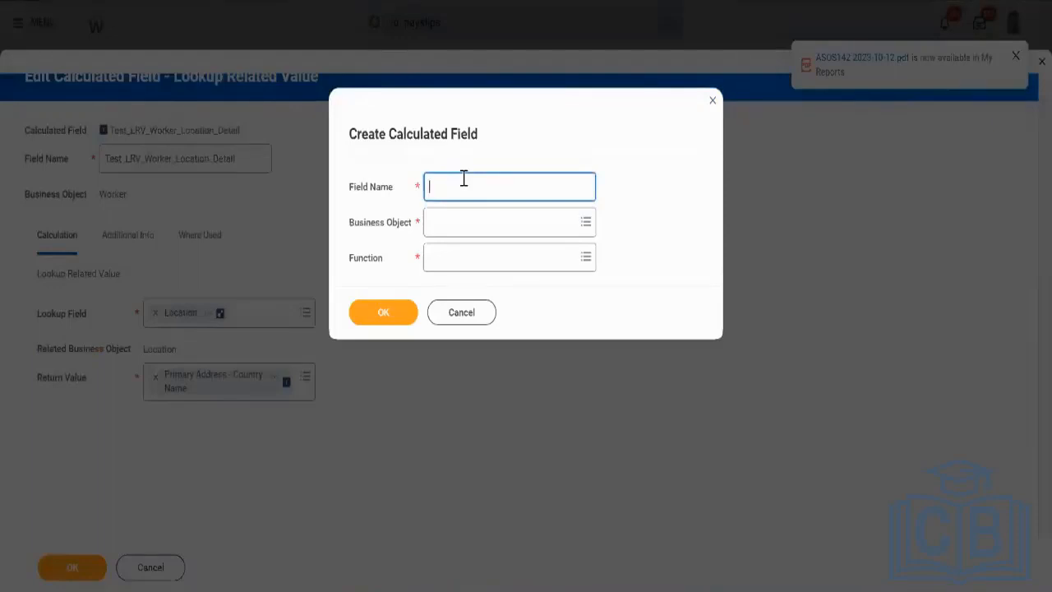
pyautogui.write('Aryan')
pyautogui.write('_')
pyautogui.write('Em')
pyautogui.write('_')
pyautogui.write('Worker_Loca')
pyautogui.write('tion')
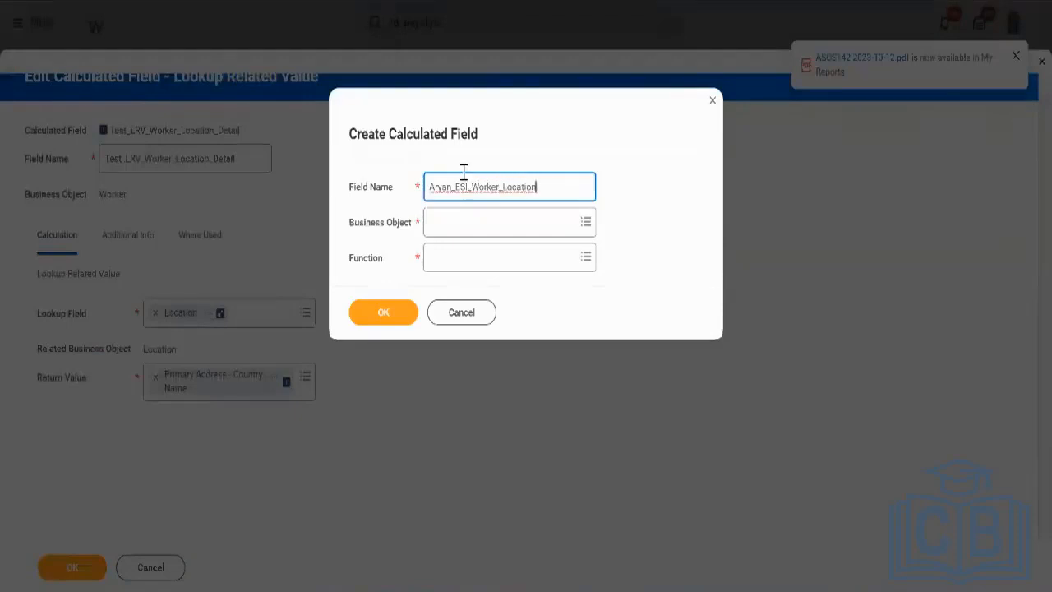
# Set the business object to Worker and the function to Extract Single Instance, and submit the initial settings
pyautogui.click(507, 215)
pyautogui.write('work')
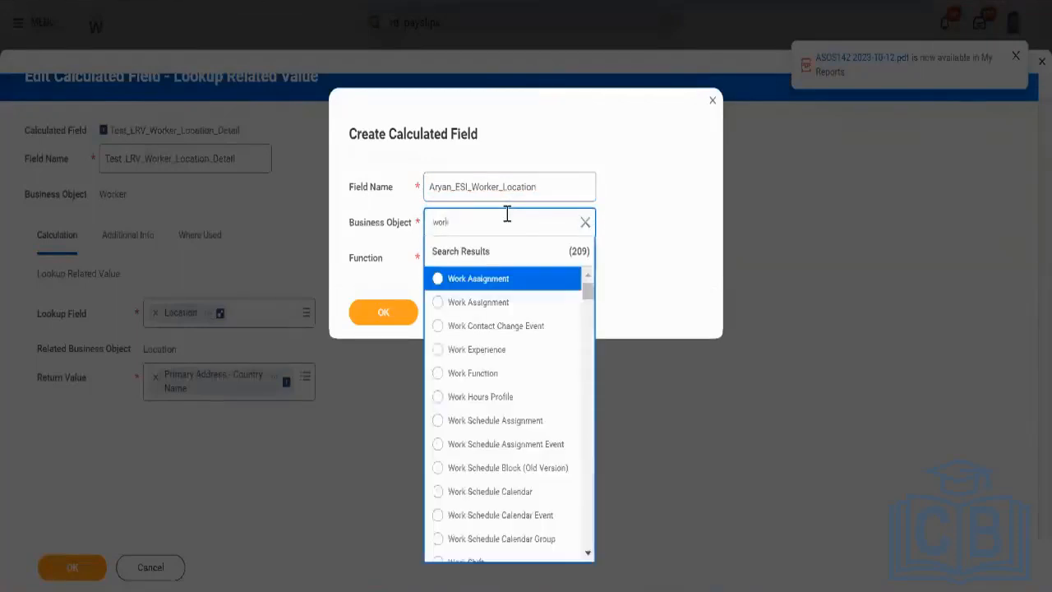
pyautogui.write('er')
pyautogui.press('Return')
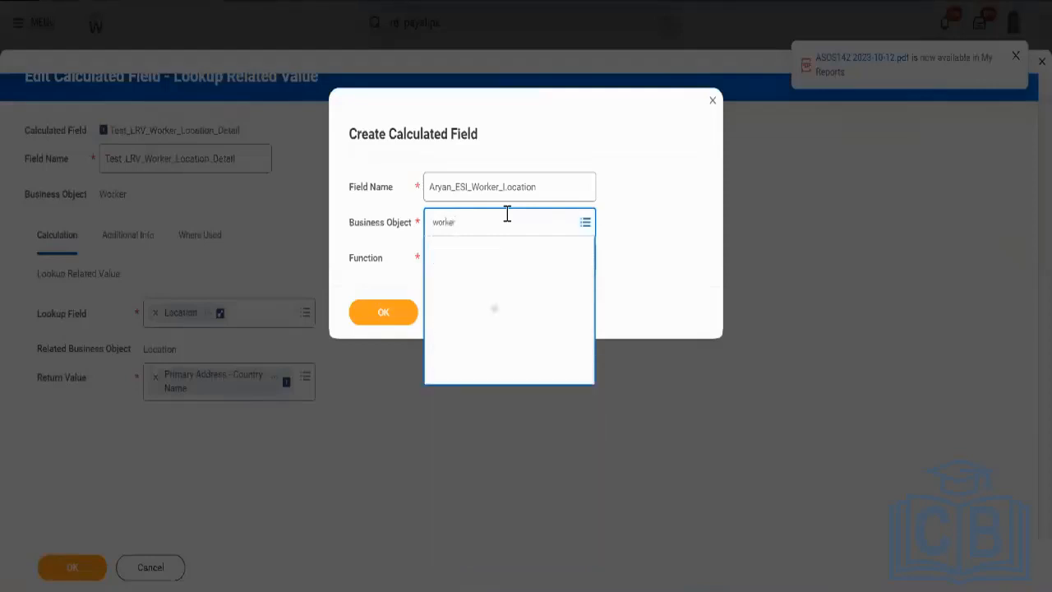
pyautogui.click(507, 256)
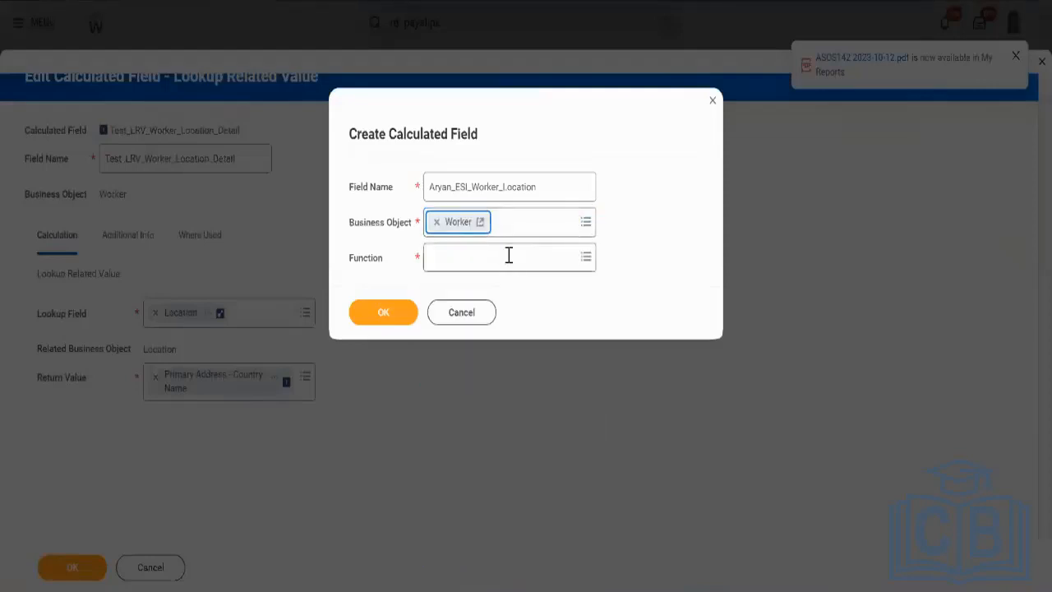
pyautogui.write('asi')
pyautogui.press('Return')
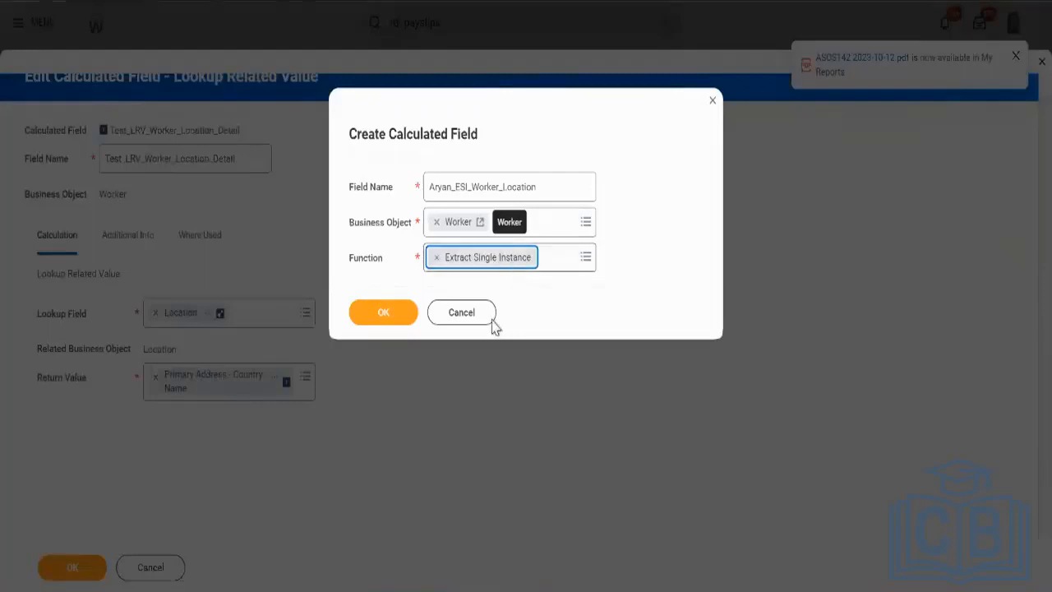
pyautogui.click(402, 314)
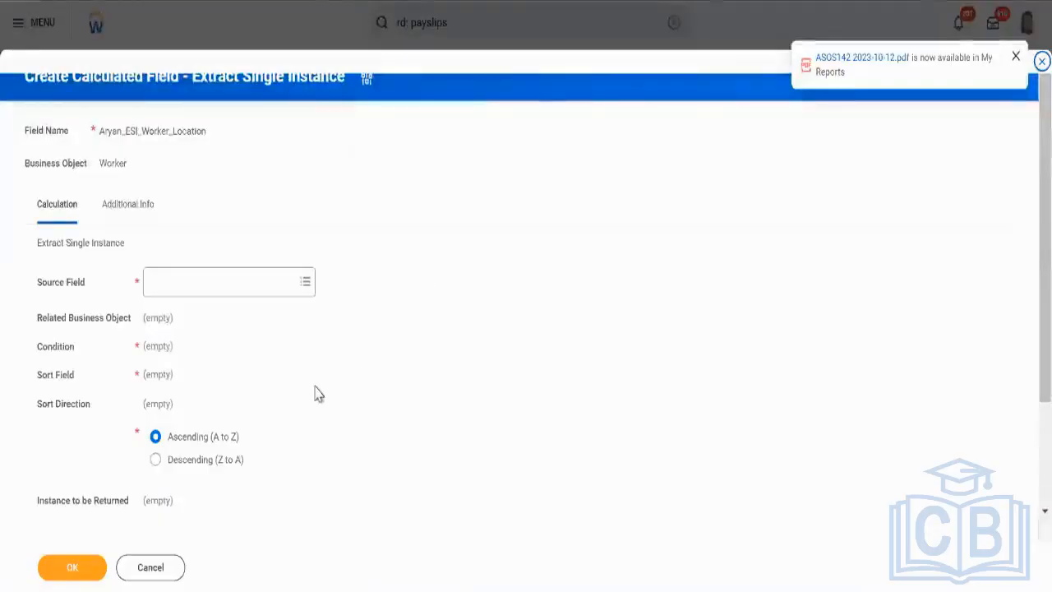
# Search the source fields for "location" and open the details of the Locations field
pyautogui.click(258, 285)
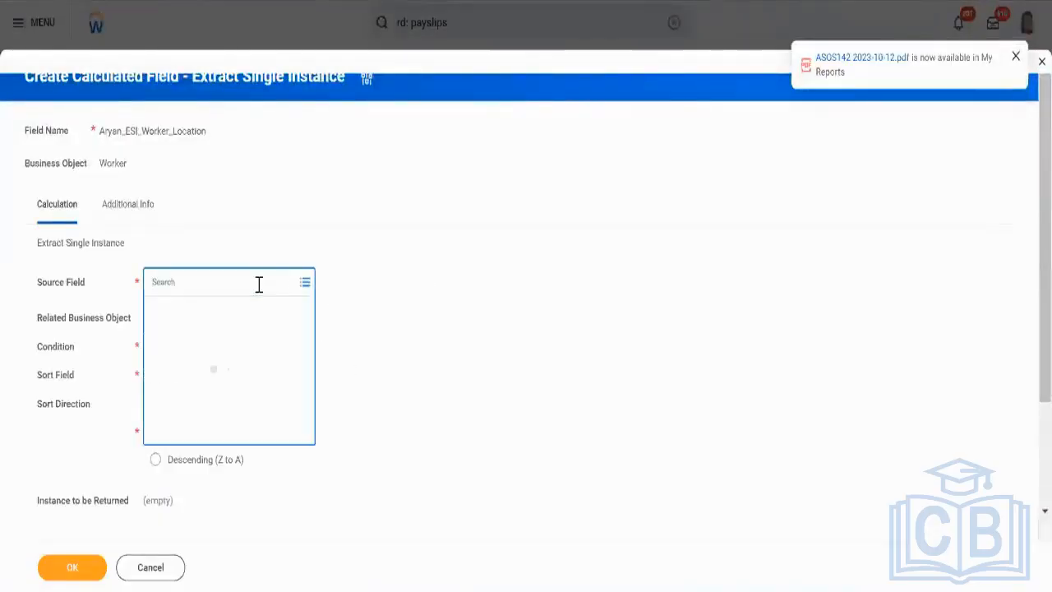
pyautogui.write('loca')
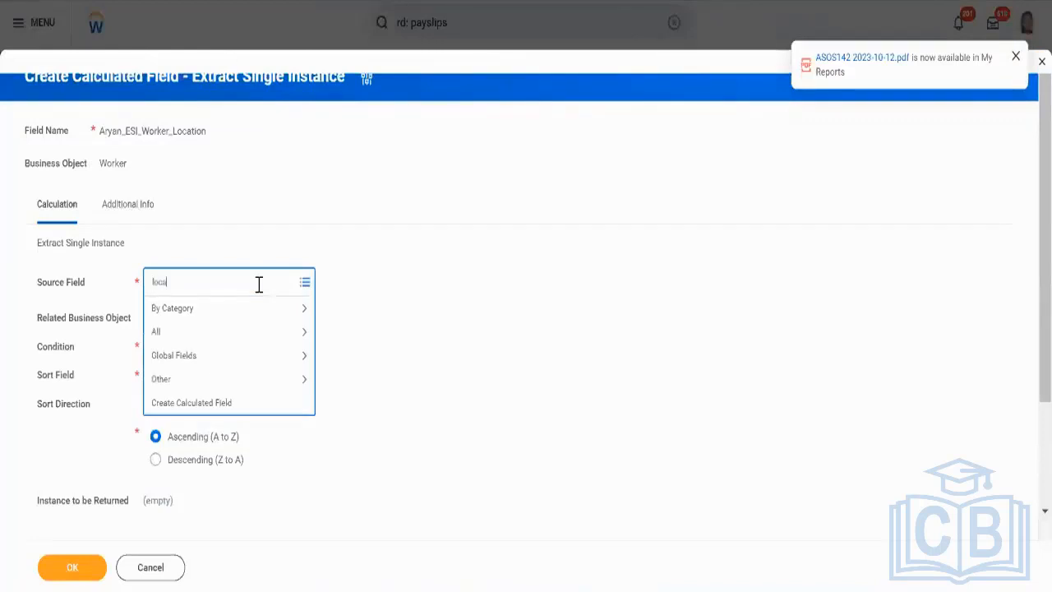
pyautogui.write('tion')
pyautogui.press('Return')
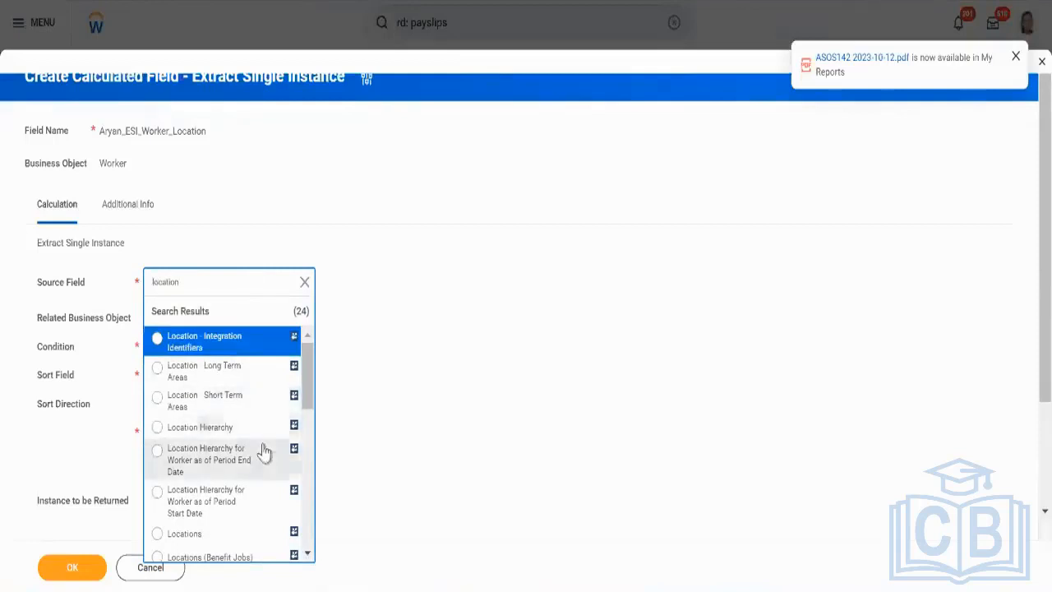
pyautogui.scroll(-3, 265, 450)
pyautogui.scroll(-1, 264, 451)
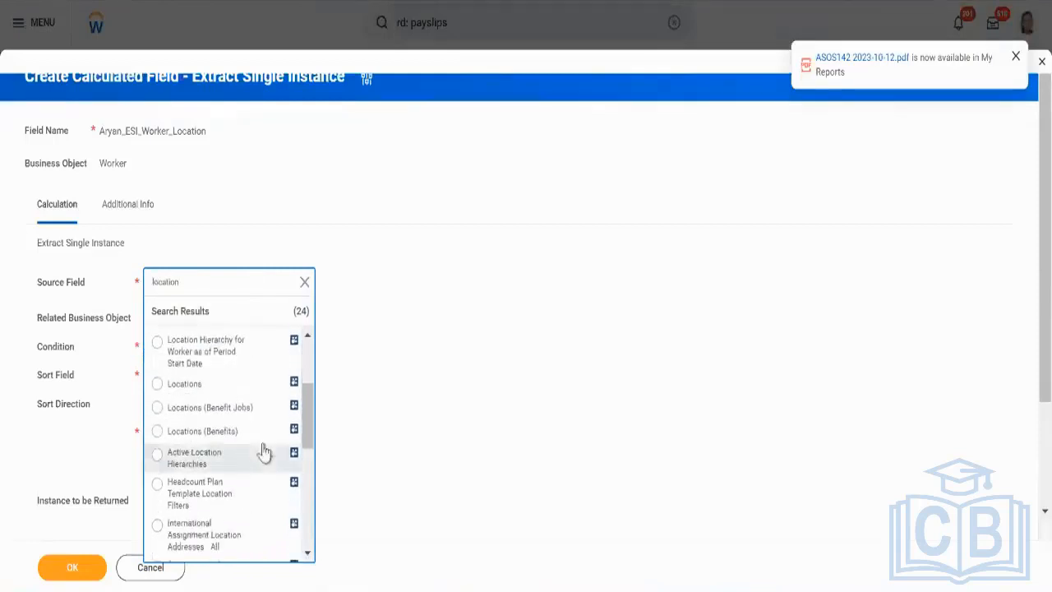
pyautogui.click(270, 386)
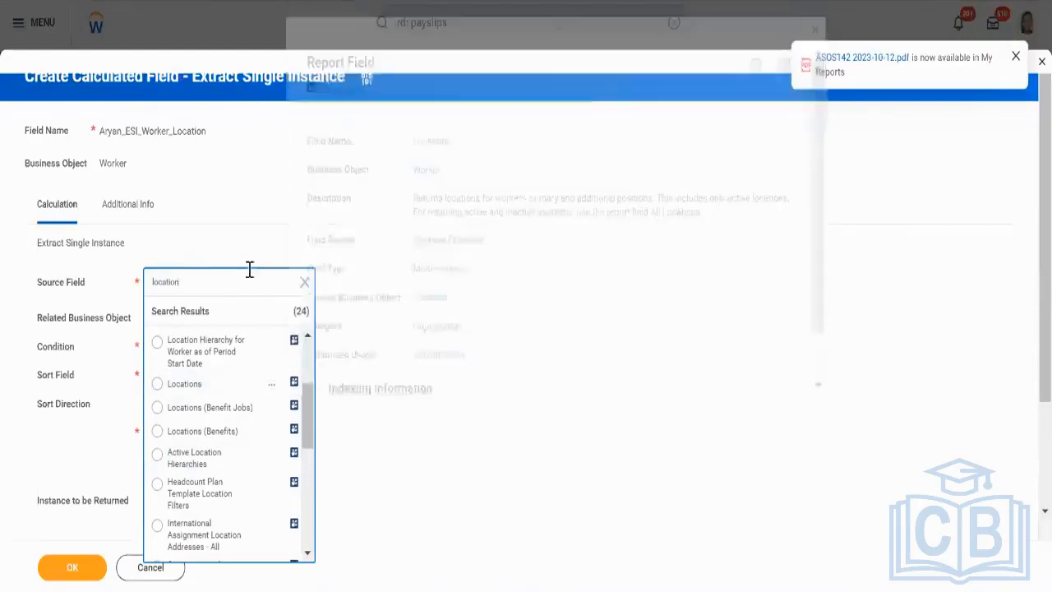
# Close the list of Worker fields linked to Location, and compare the descriptions of the All Locations and Active Locations source fields
pyautogui.scroll(3, 263, 400)
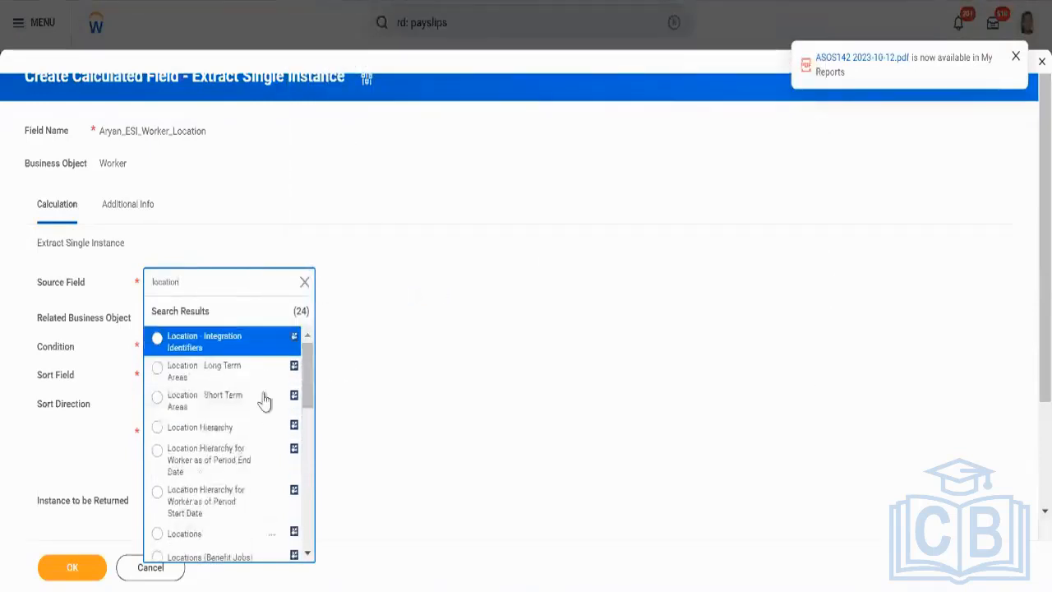
pyautogui.scroll(-6, 264, 401)
pyautogui.scroll(-5, 264, 400)
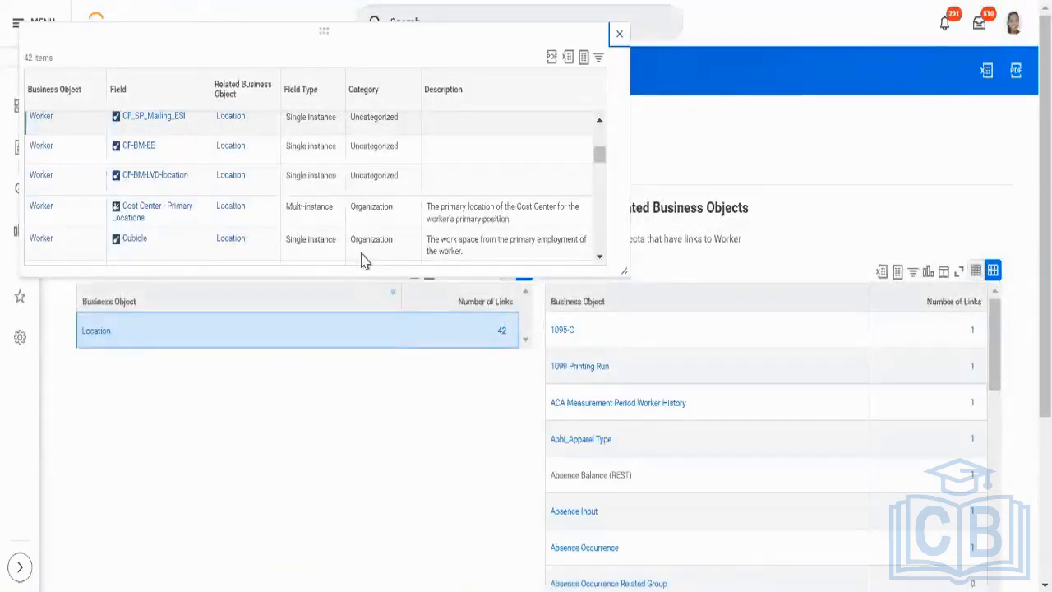
pyautogui.click(619, 33)
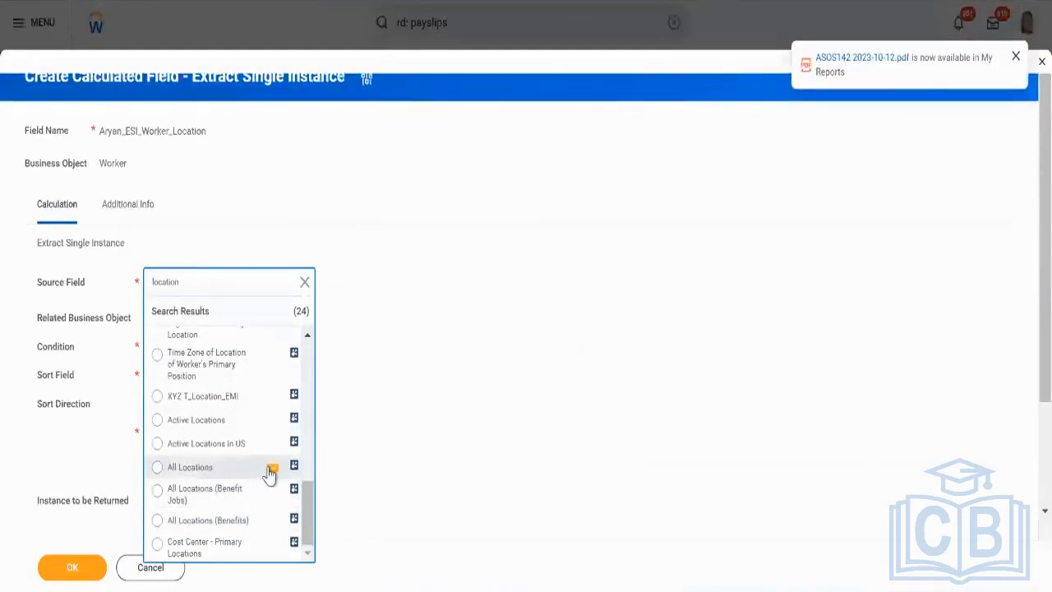
pyautogui.click(271, 471)
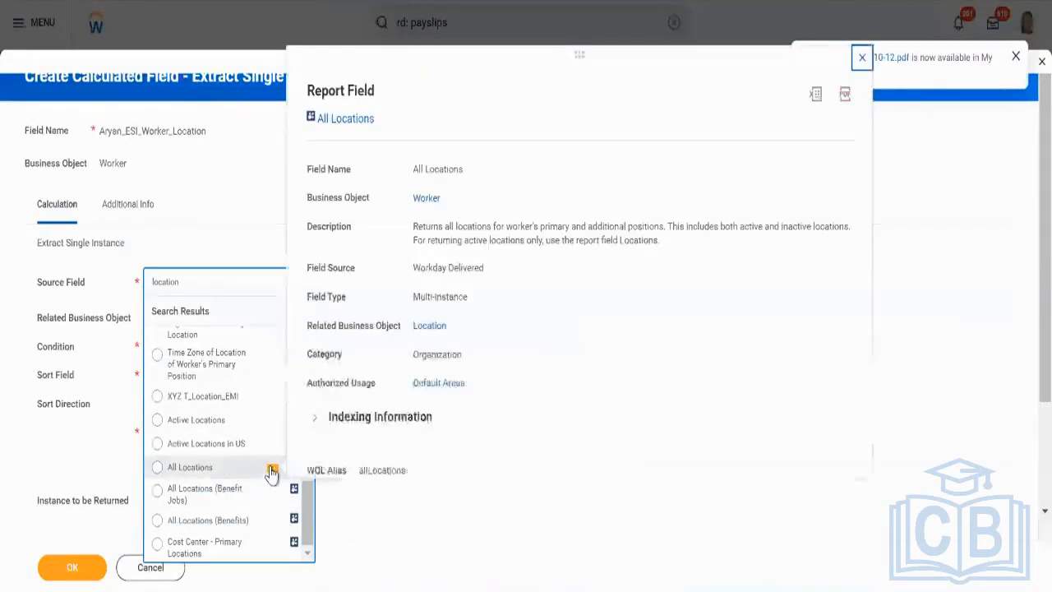
pyautogui.tripleClick(478, 235)
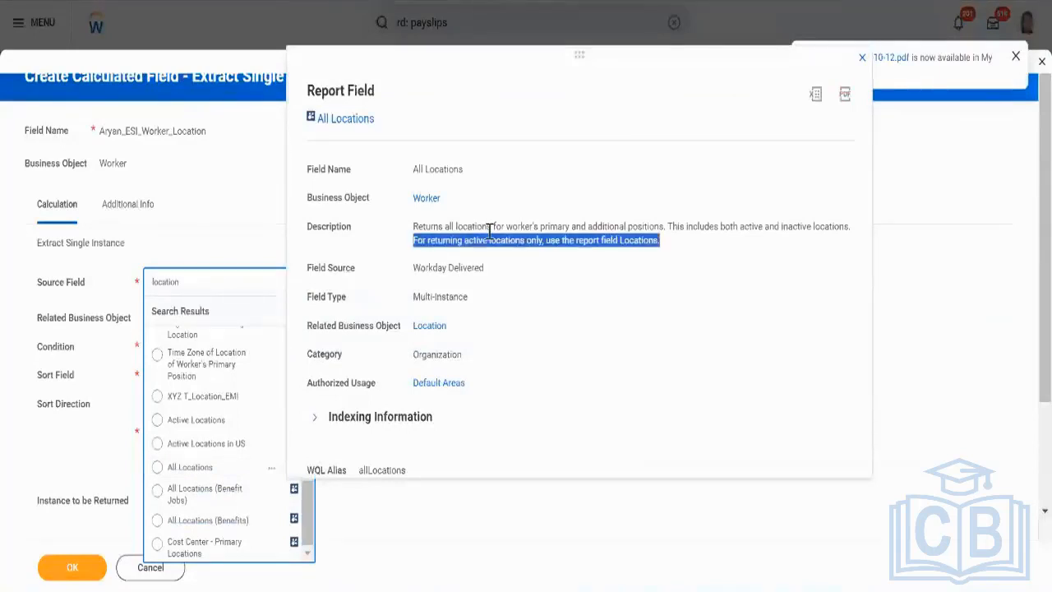
pyautogui.tripleClick(490, 230)
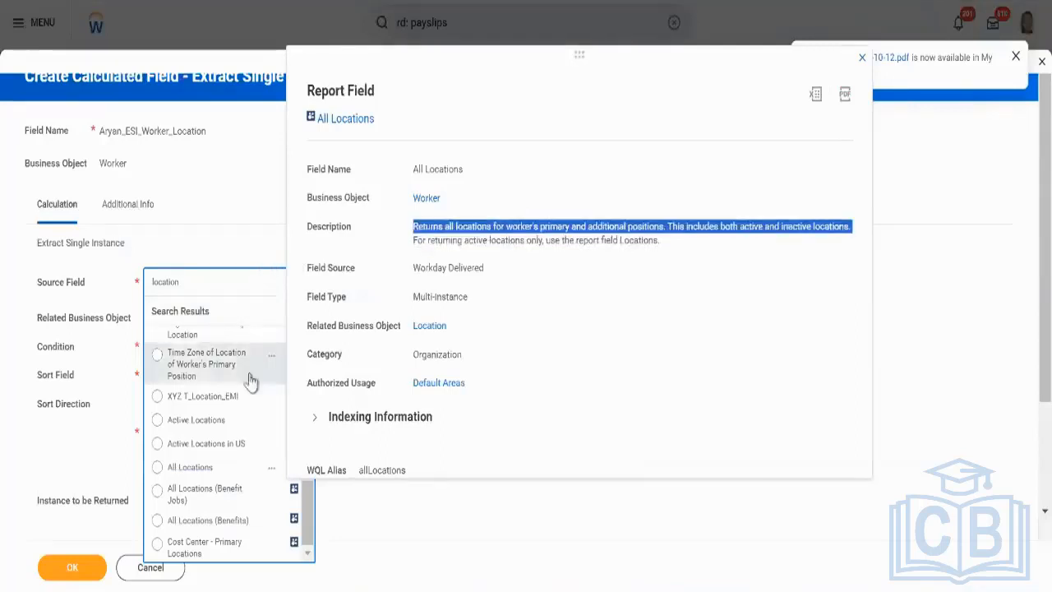
pyautogui.click(272, 421)
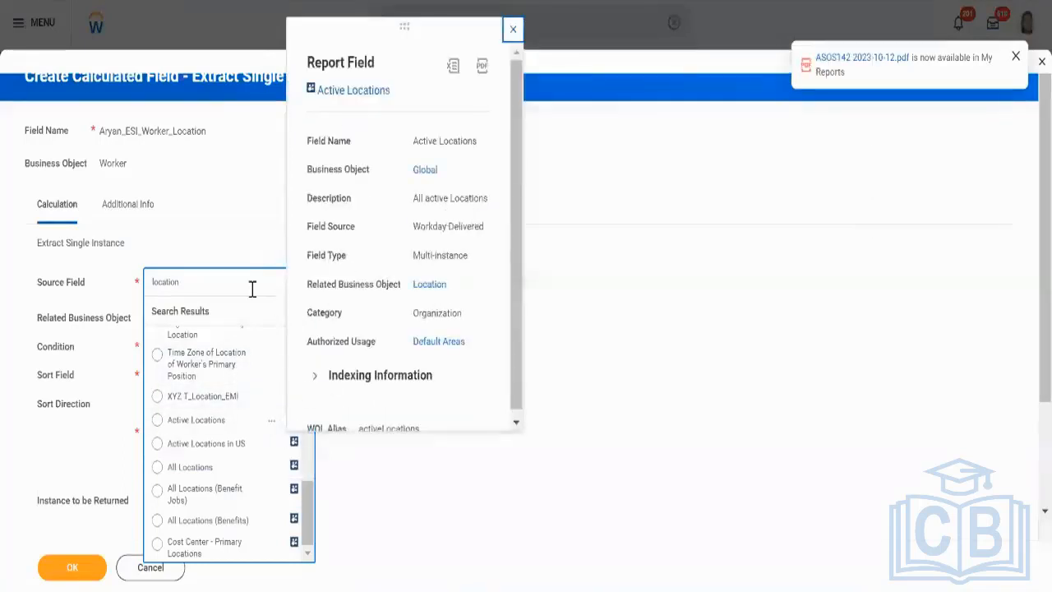
pyautogui.click(272, 467)
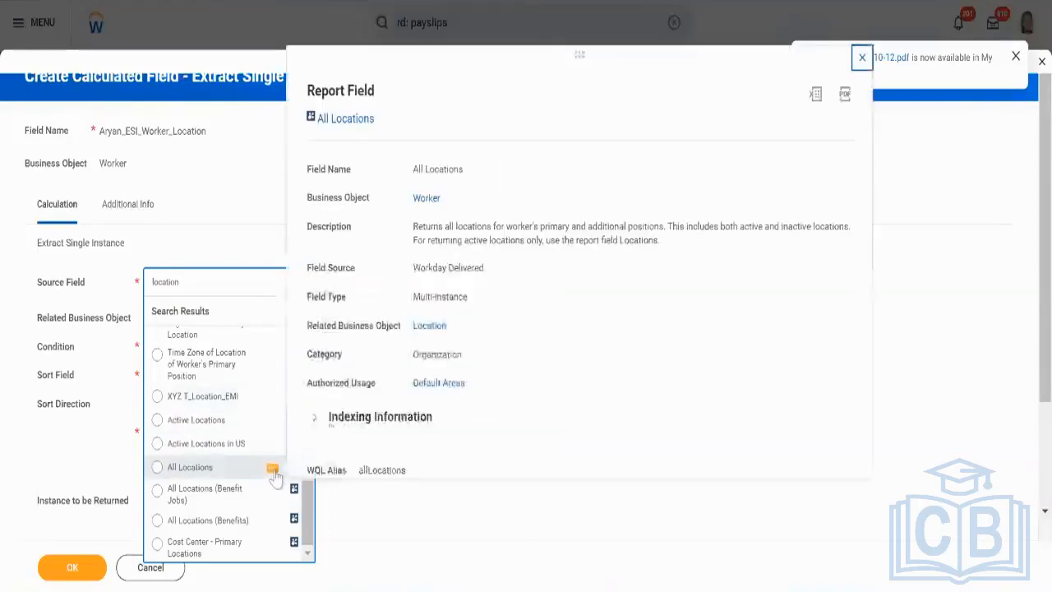
pyautogui.tripleClick(469, 223)
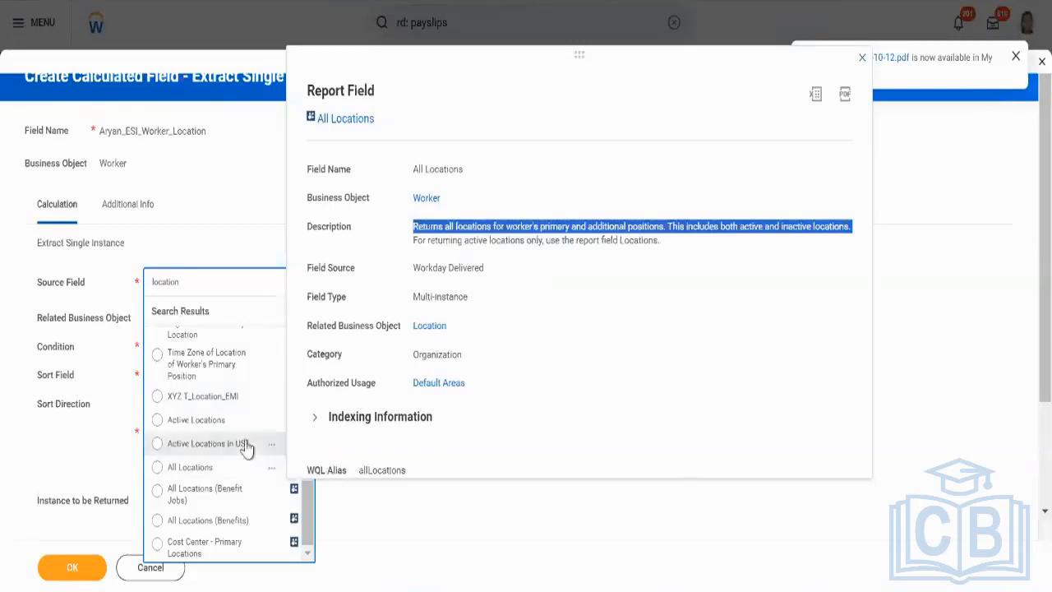
# Review the description of the Locations field and set it as the source field
pyautogui.scroll(8, 246, 448)
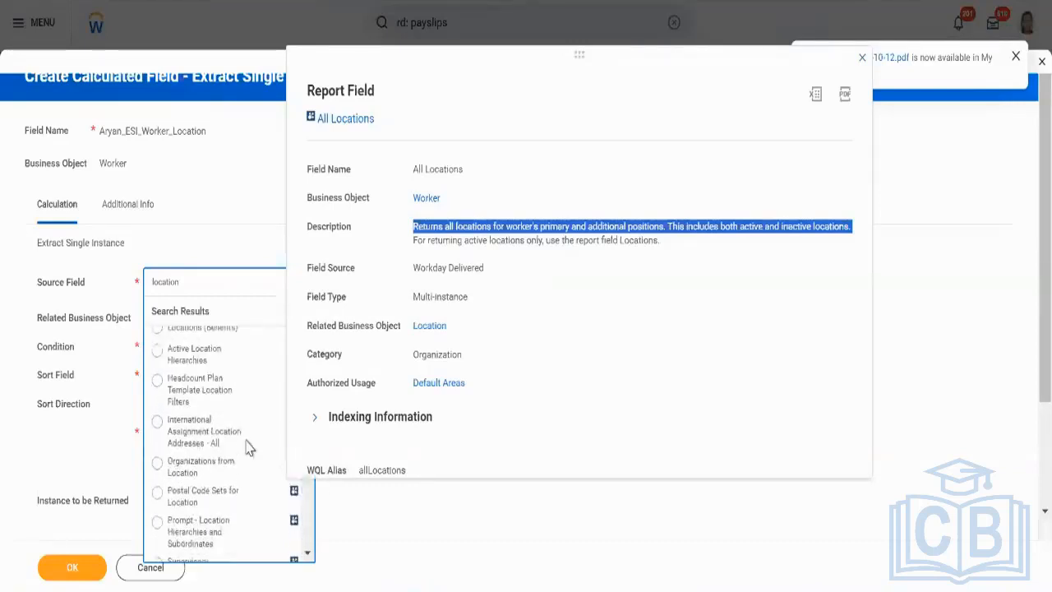
pyautogui.scroll(2, 254, 399)
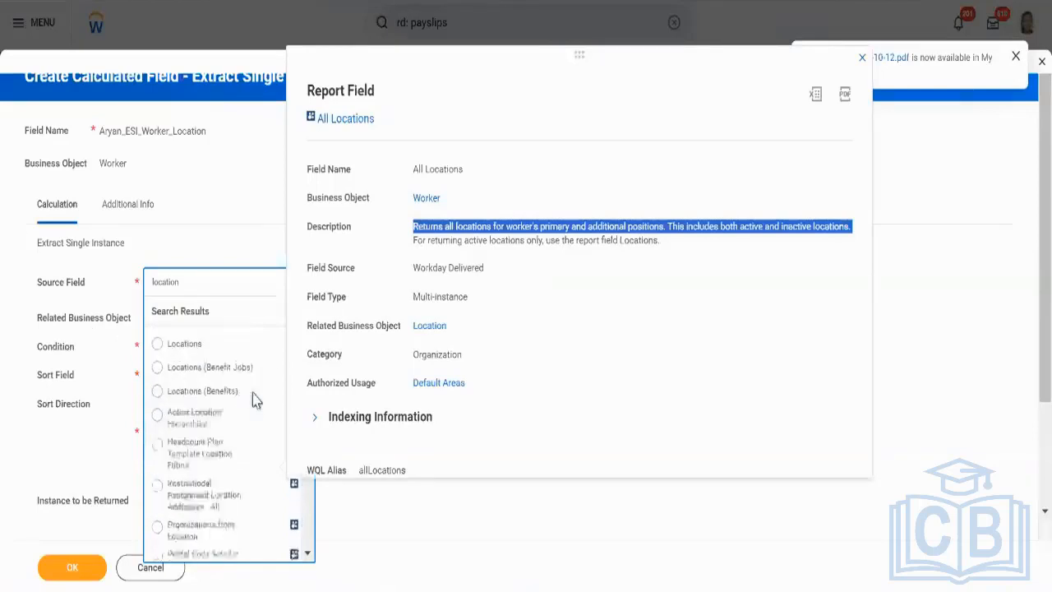
pyautogui.scroll(1, 255, 400)
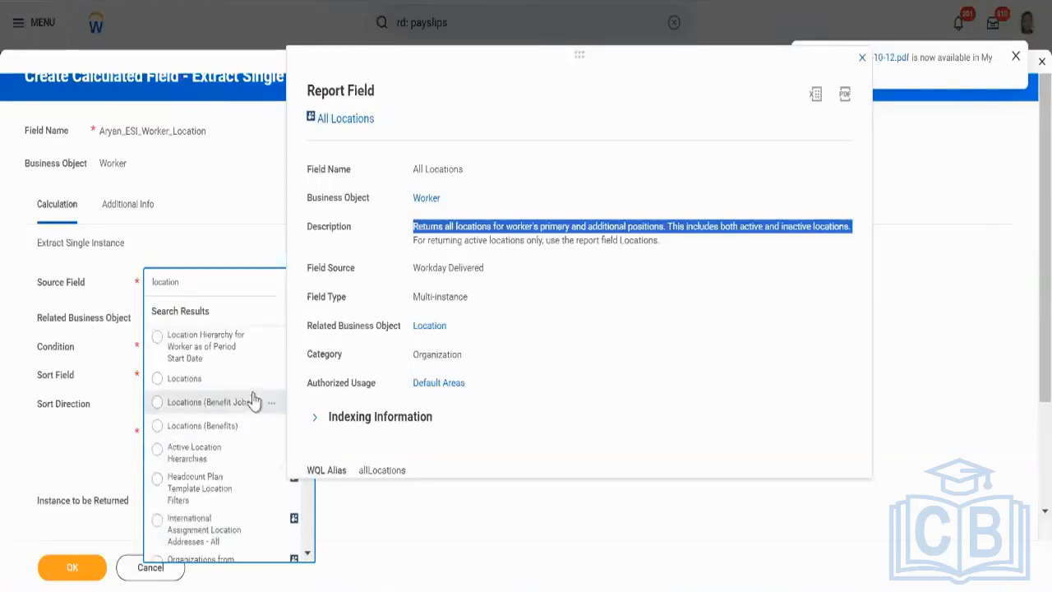
pyautogui.click(271, 382)
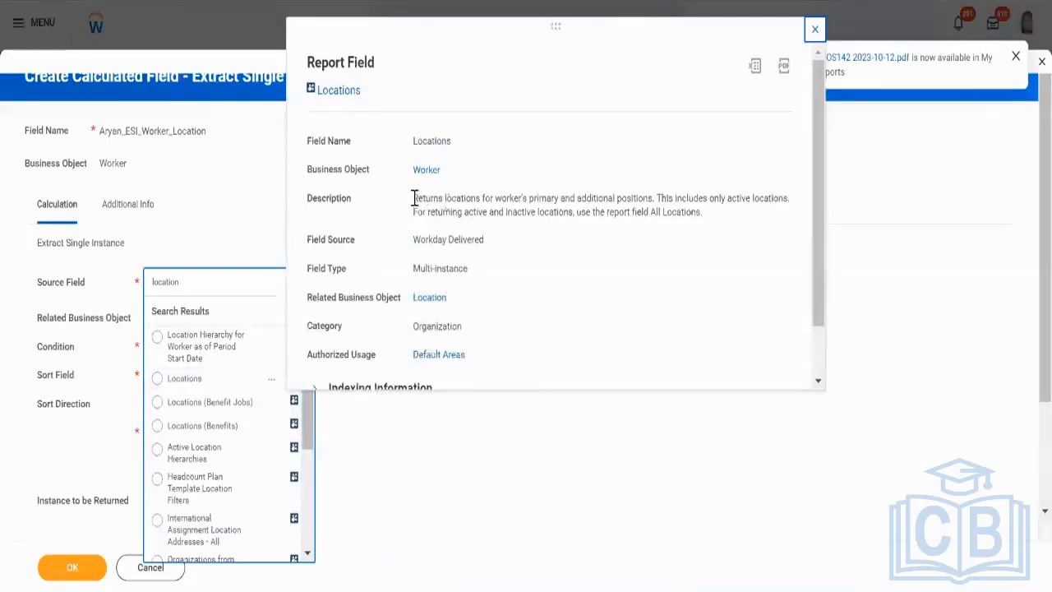
pyautogui.moveTo(413, 198); pyautogui.dragTo(730, 220)
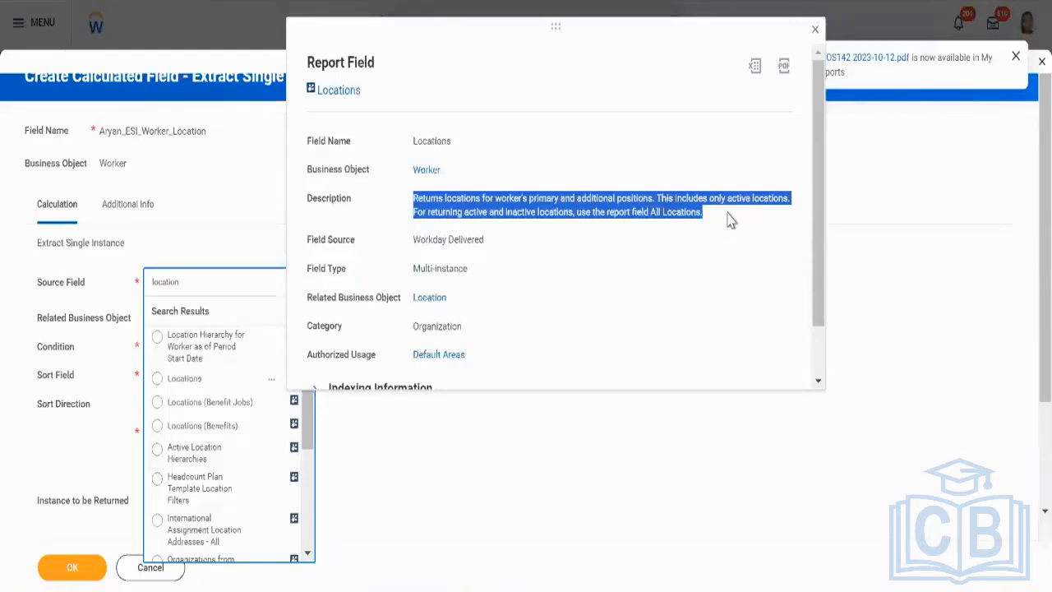
pyautogui.click(205, 381)
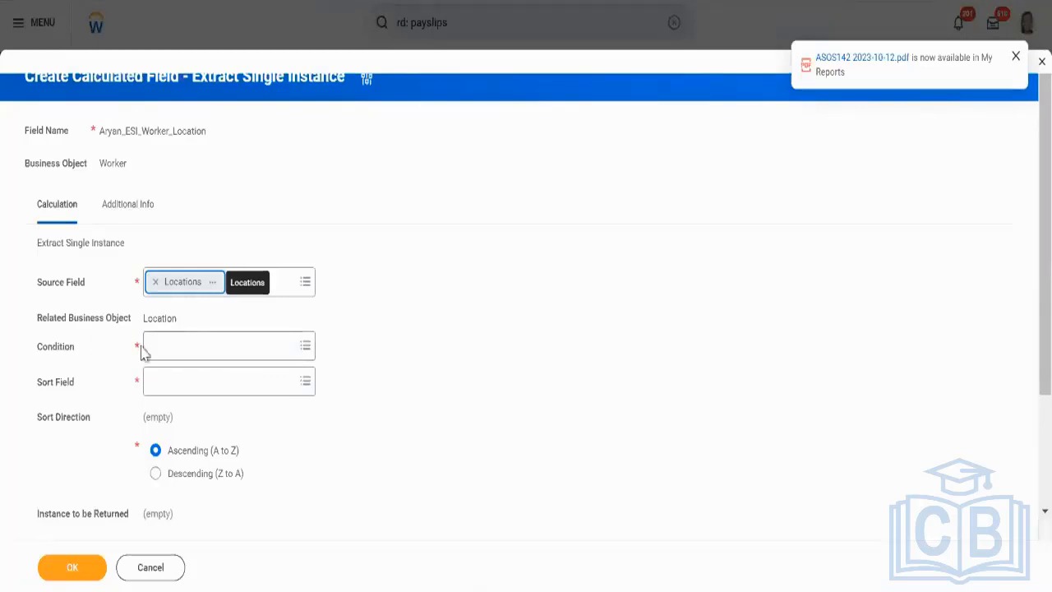
pyautogui.click(206, 361)
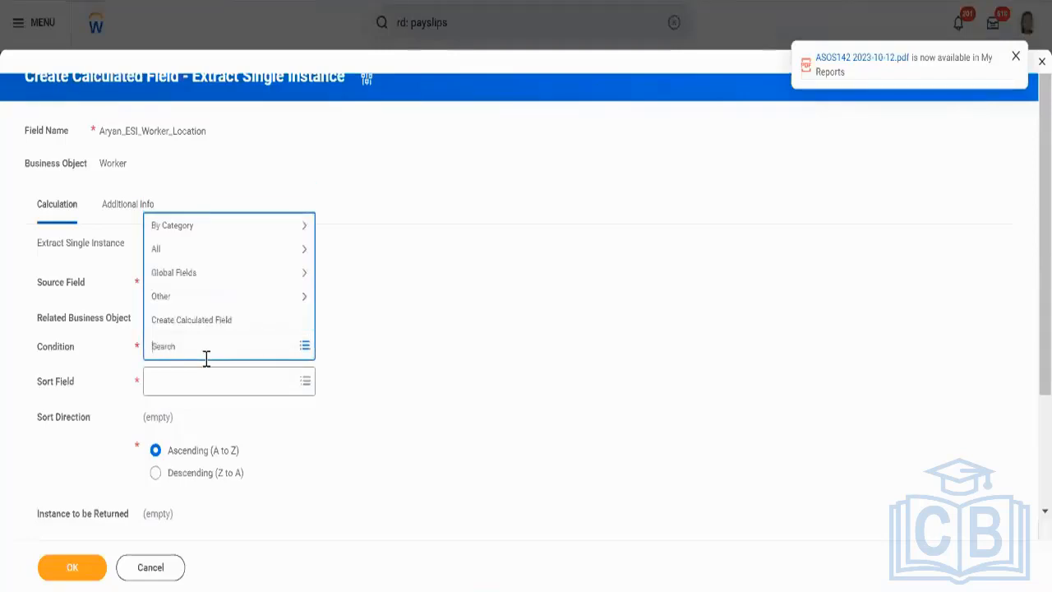
pyautogui.click(220, 319)
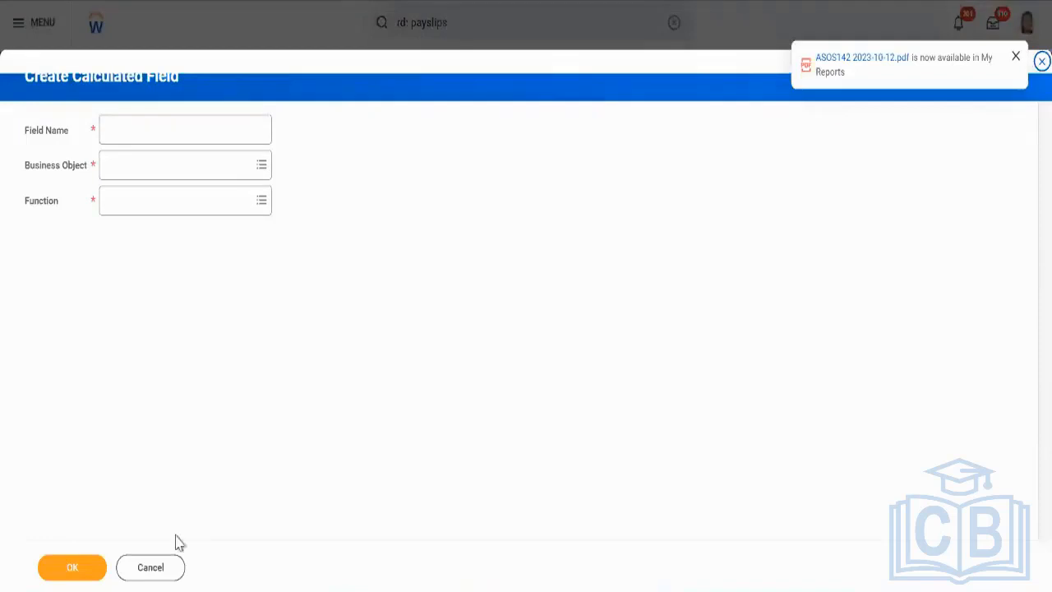
pyautogui.click(165, 568)
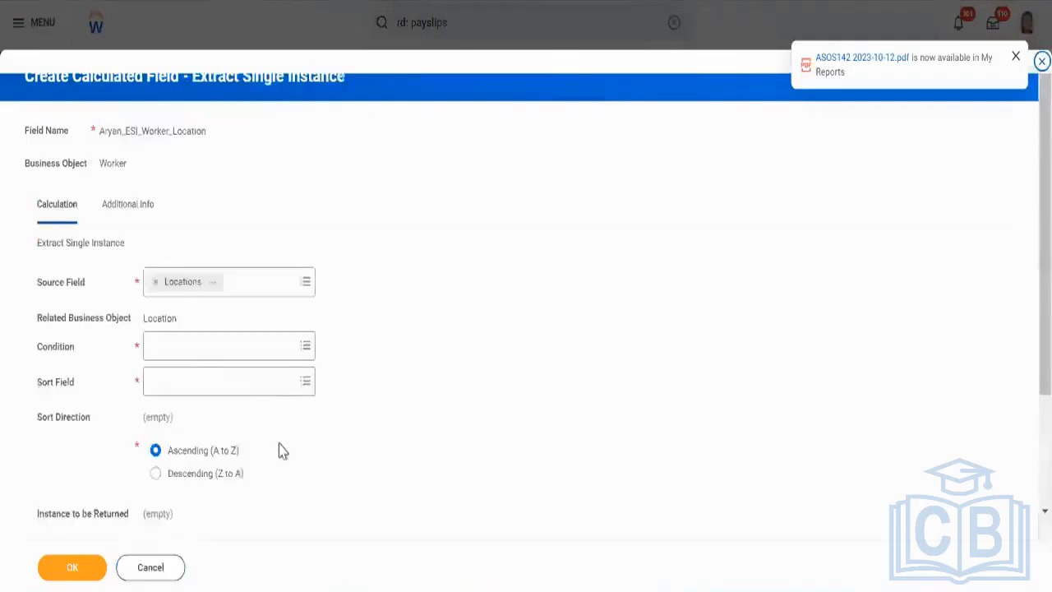
# Recheck the Locations field's description, and start a calculated field for the condition, named with the creator's first name followed by "_TF_Primary_Location"
pyautogui.click(213, 282)
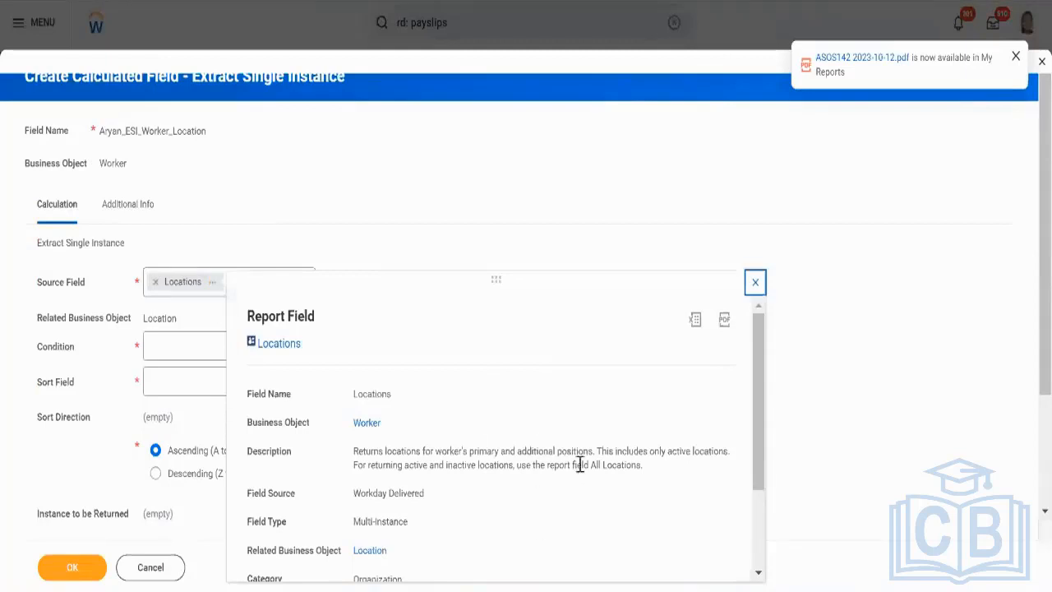
pyautogui.tripleClick(495, 453)
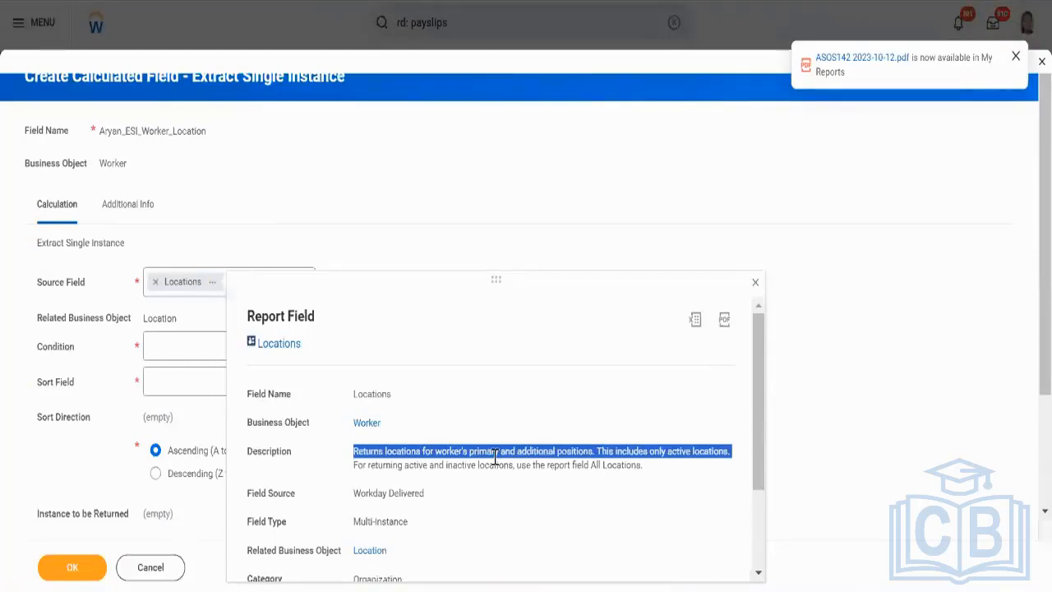
pyautogui.click(200, 346)
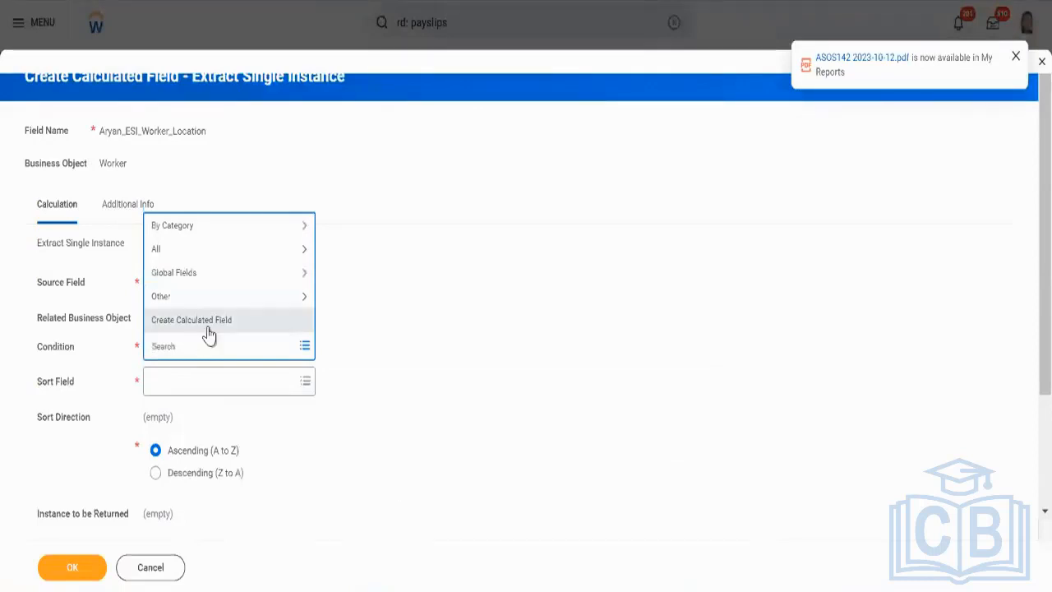
pyautogui.click(208, 327)
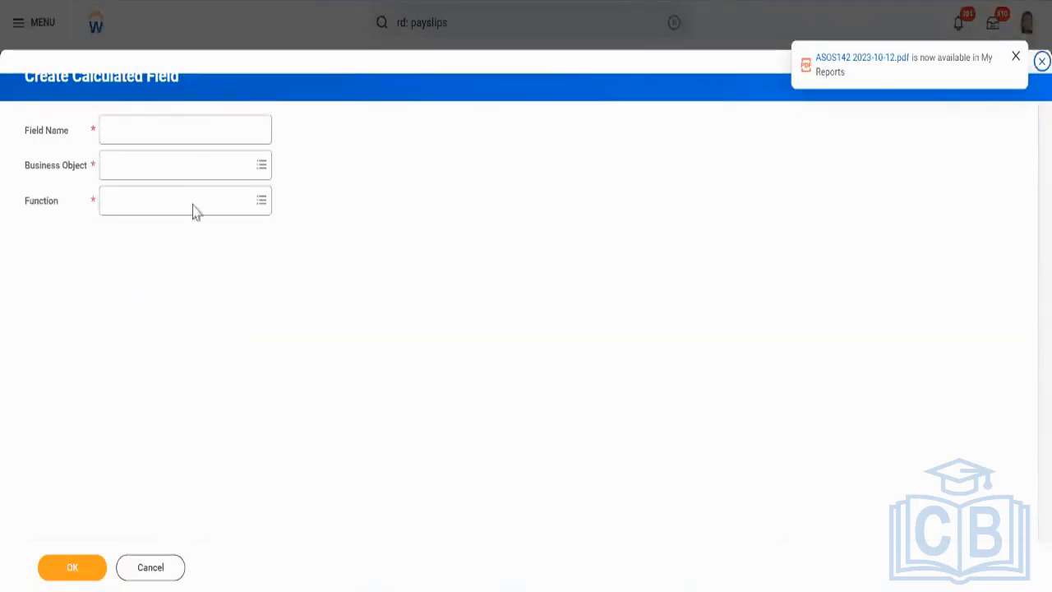
pyautogui.click(201, 124)
pyautogui.write('Aryan_')
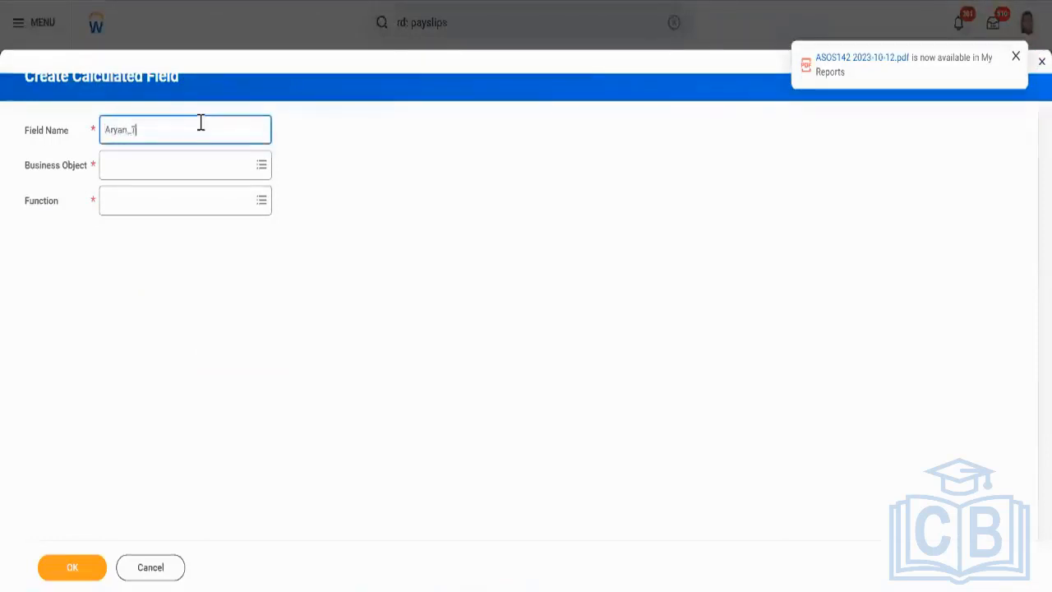
pyautogui.write('TF_Primary')
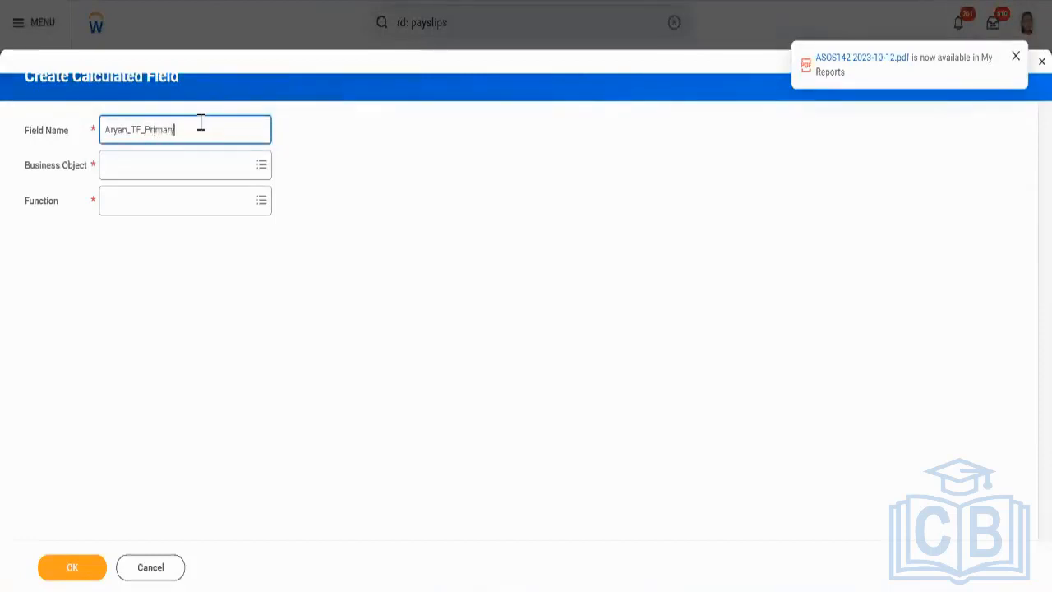
pyautogui.write('_Location')
pyautogui.press('Tab')
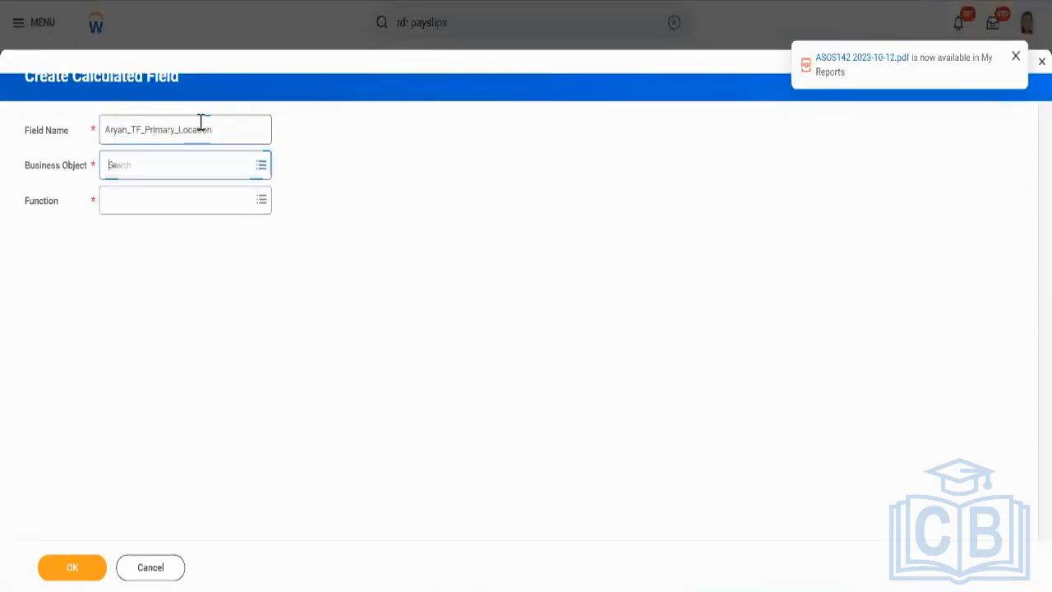
# Set the condition field's business object to Location and its function to True/False Condition
pyautogui.write('location')
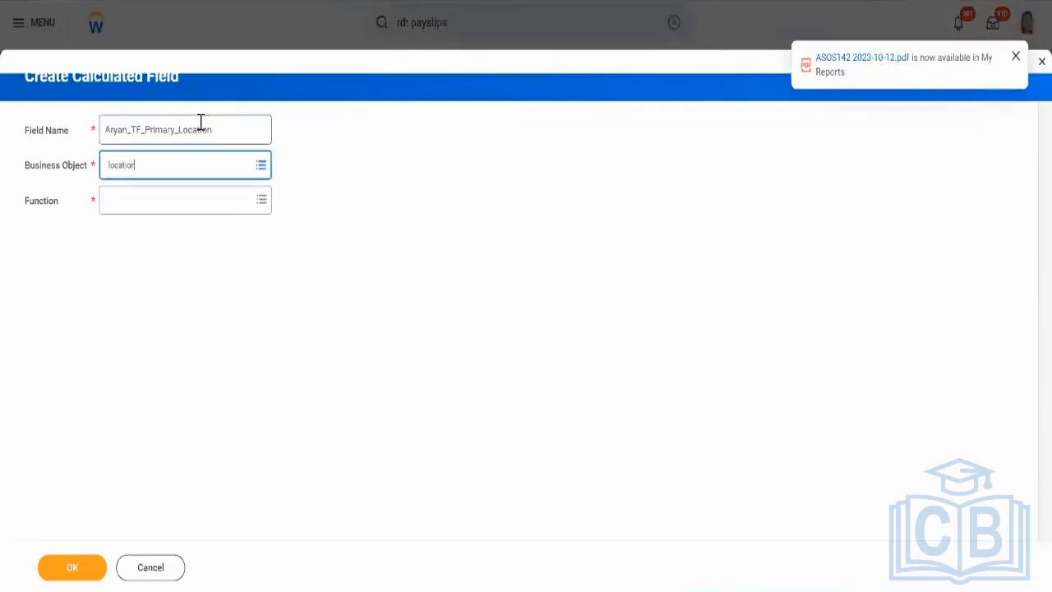
pyautogui.press('Return')
pyautogui.press('Return')
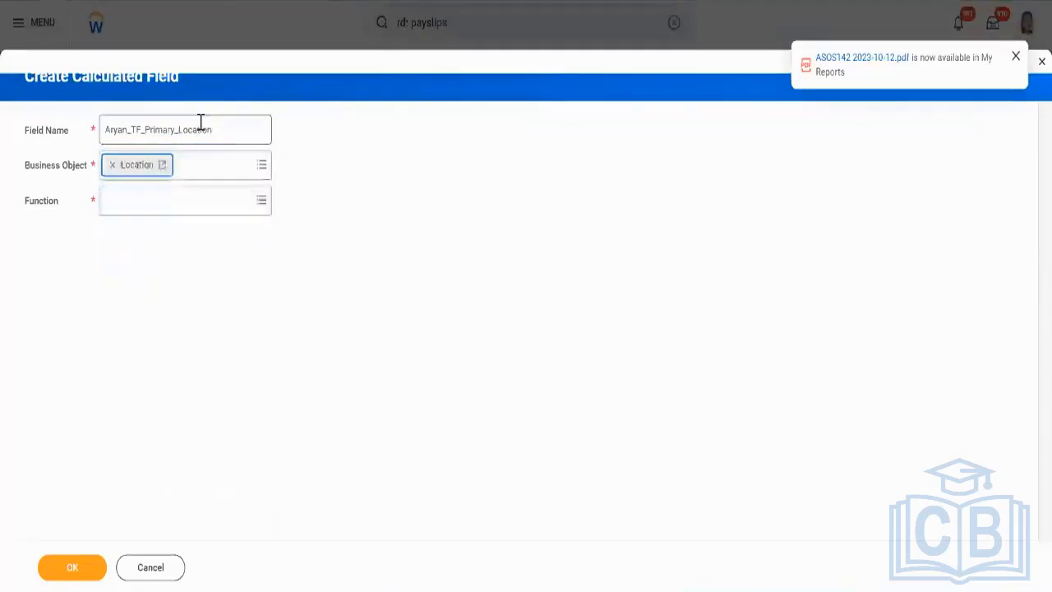
pyautogui.click(214, 203)
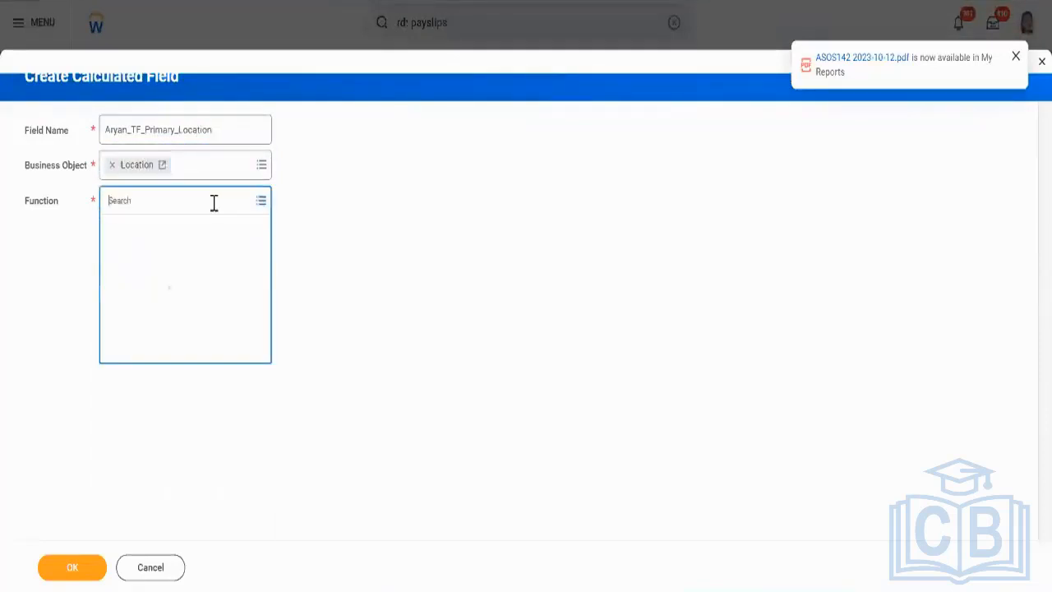
pyautogui.write('tru')
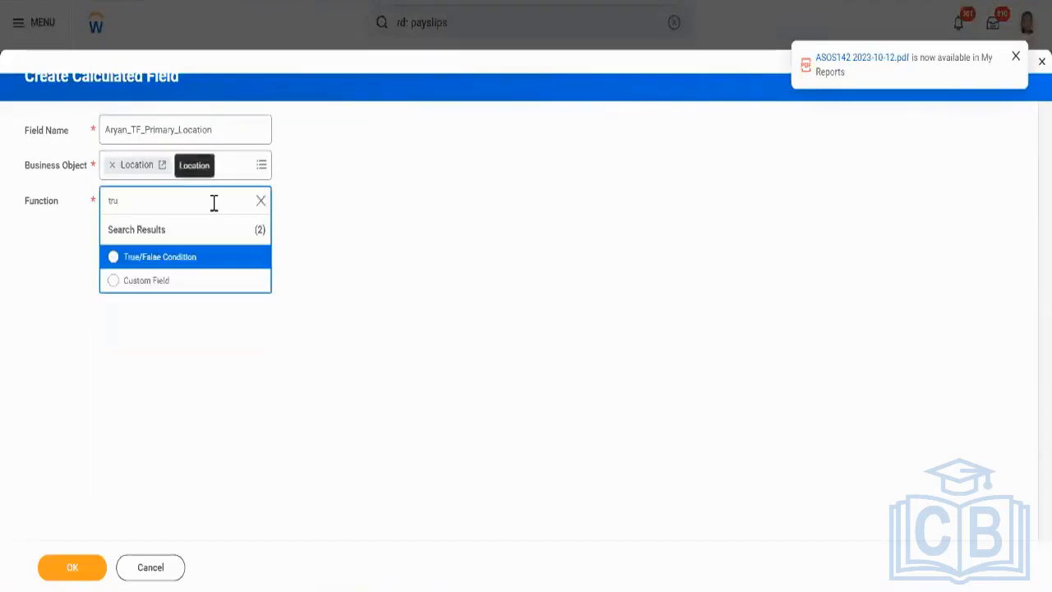
pyautogui.click(169, 255)
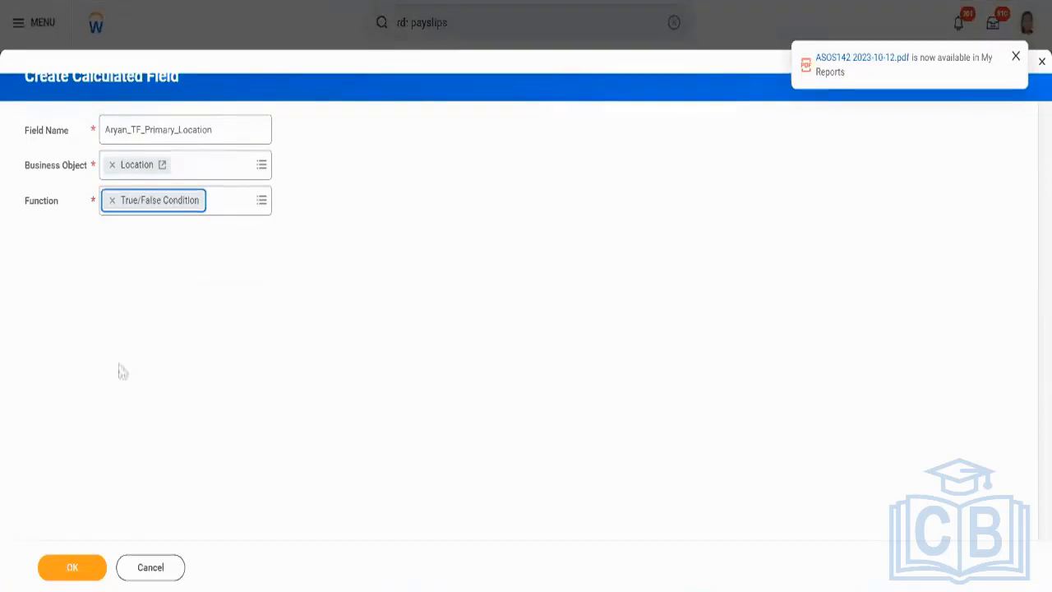
# Open the True/False Condition's calculation and set its first row's field to Location Type
pyautogui.click(82, 573)
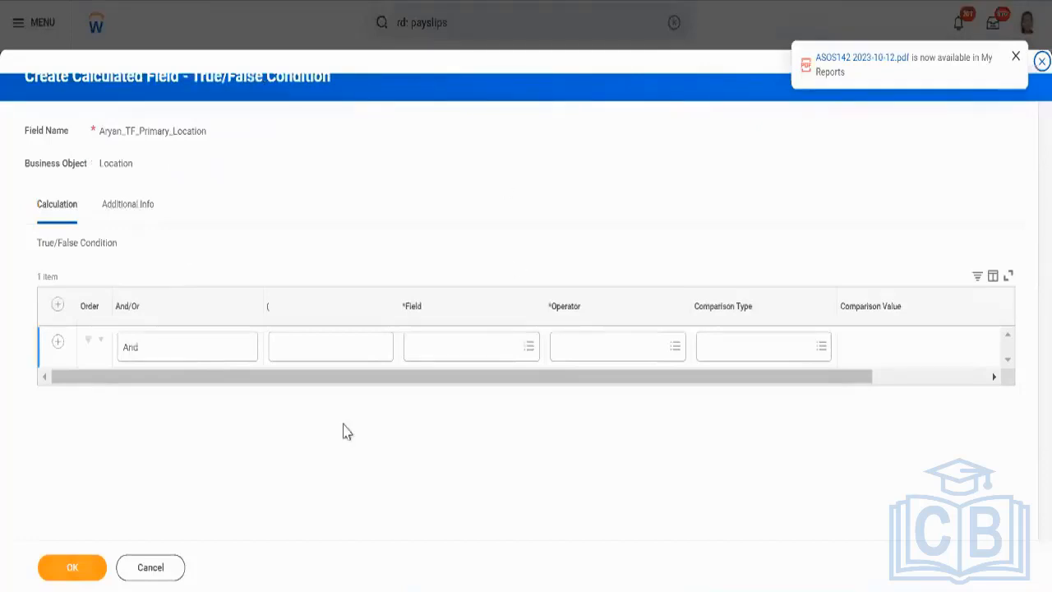
pyautogui.click(460, 345)
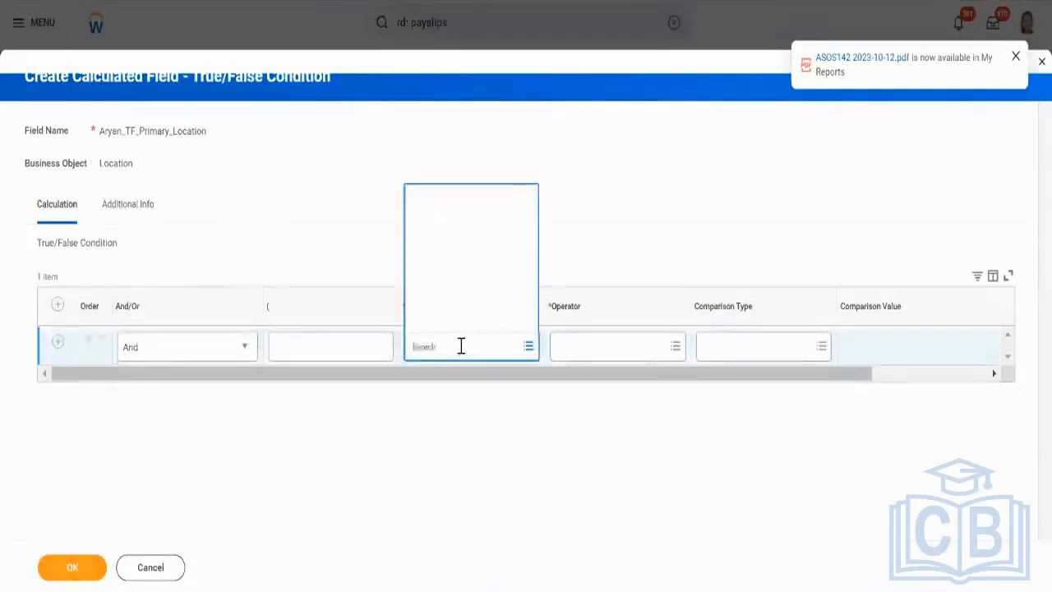
pyautogui.write('location')
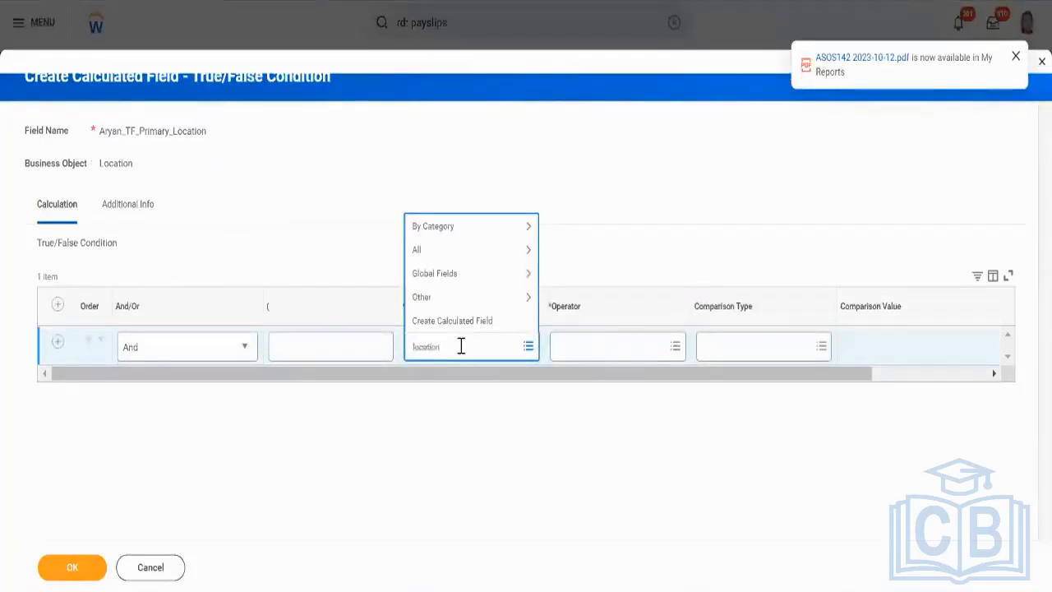
pyautogui.press('Return')
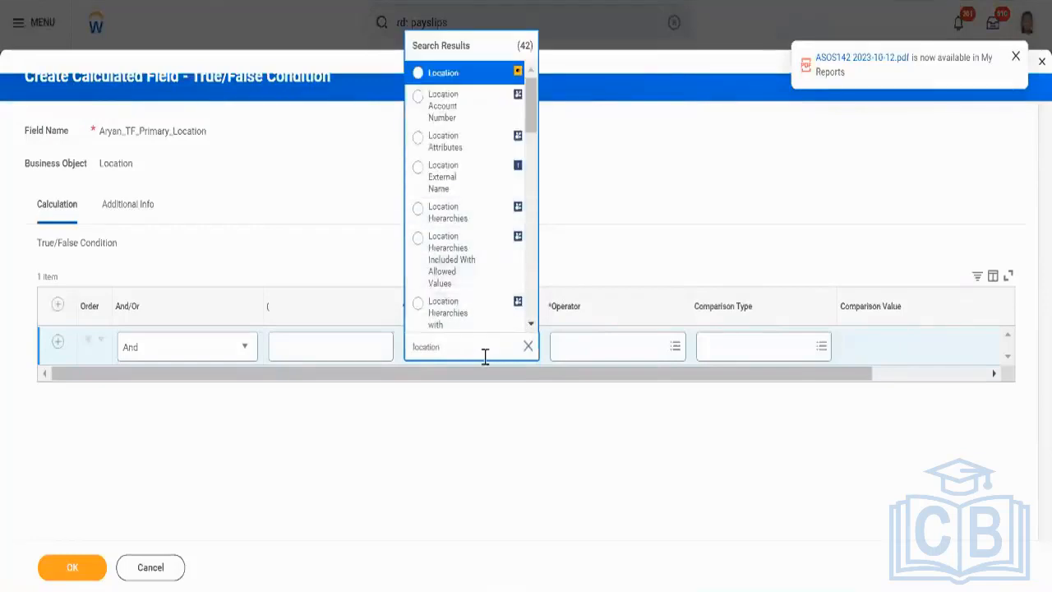
pyautogui.write('type')
pyautogui.press('Return')
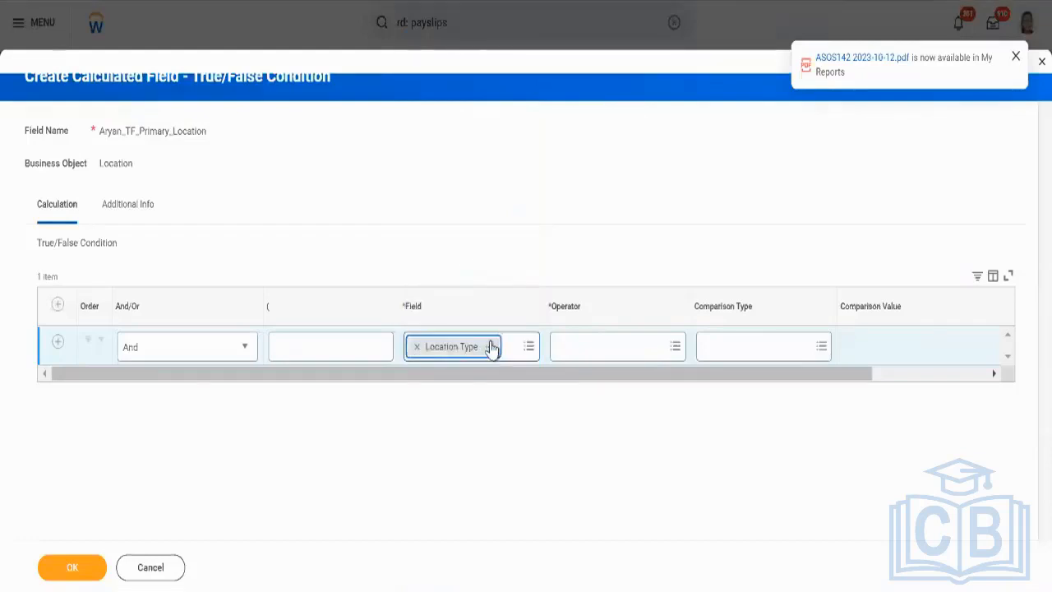
# Review the description of the Location Type report field and close its details
pyautogui.click(489, 348)
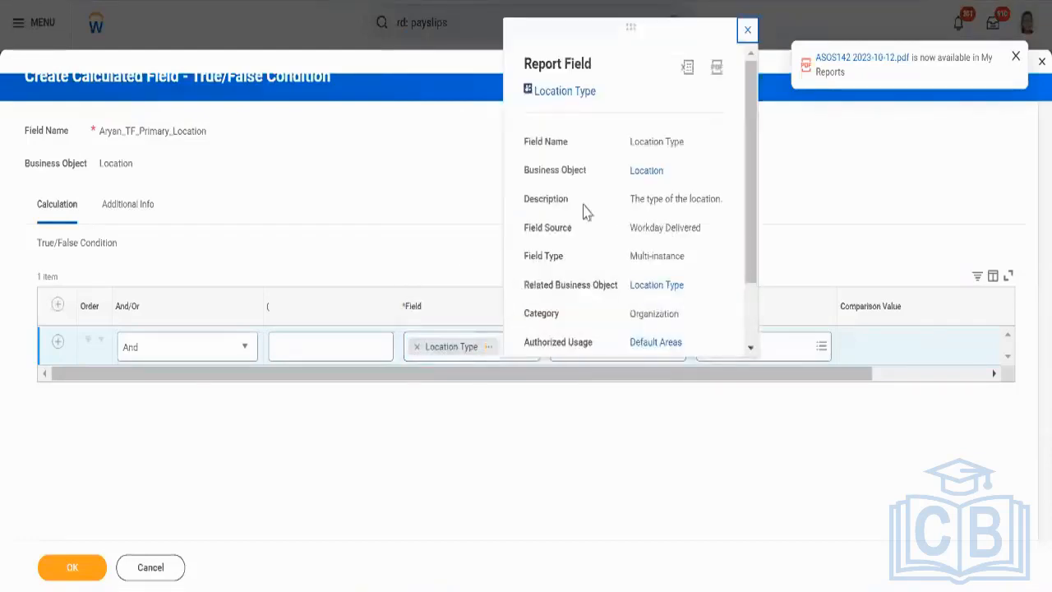
pyautogui.tripleClick(637, 201)
pyautogui.click(800, 235)
# Set the Location Type condition's operator to "any in the selection list"
pyautogui.click(775, 353)
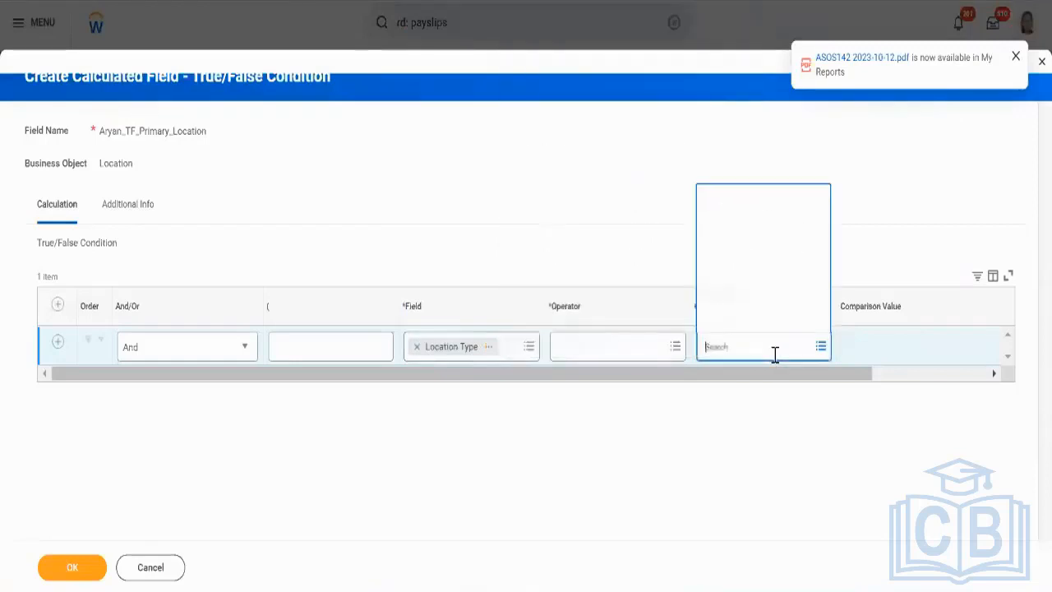
pyautogui.click(636, 335)
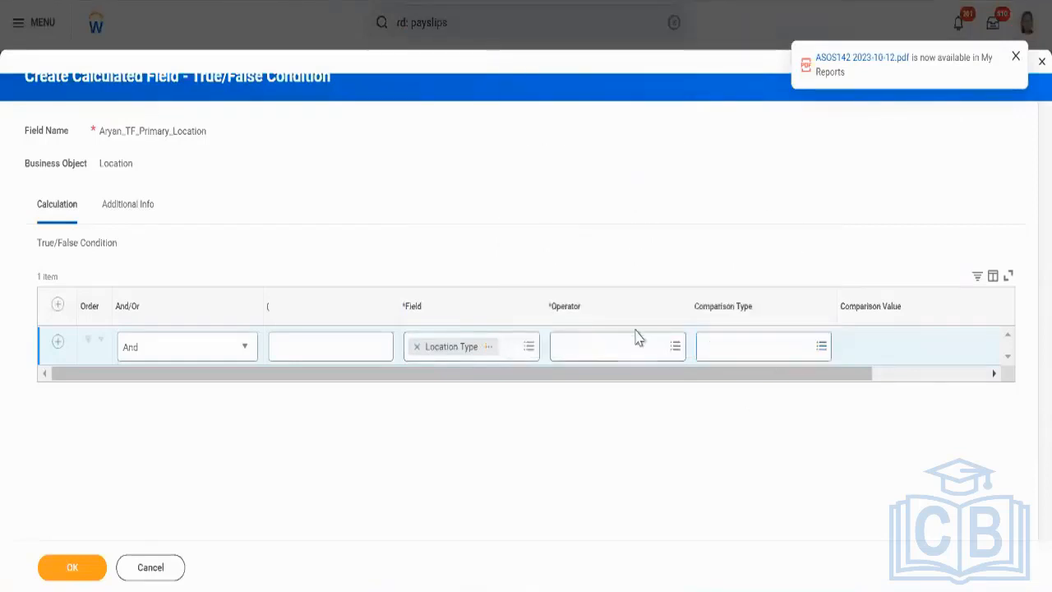
pyautogui.write('in')
pyautogui.press('Return')
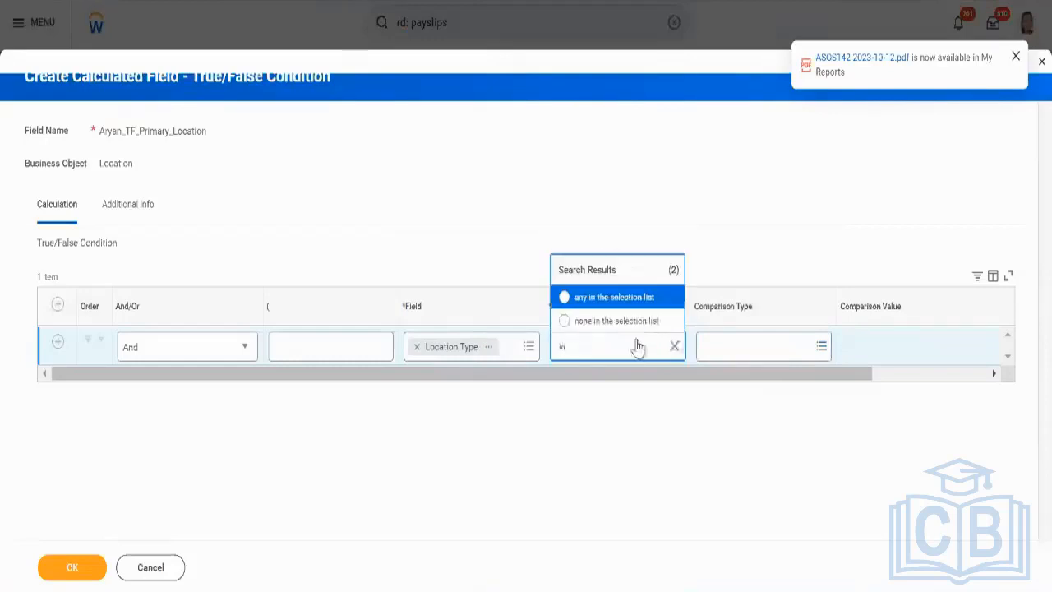
pyautogui.press('Return')
# Choose Office as the only comparison value for the Location Type condition
pyautogui.click(880, 349)
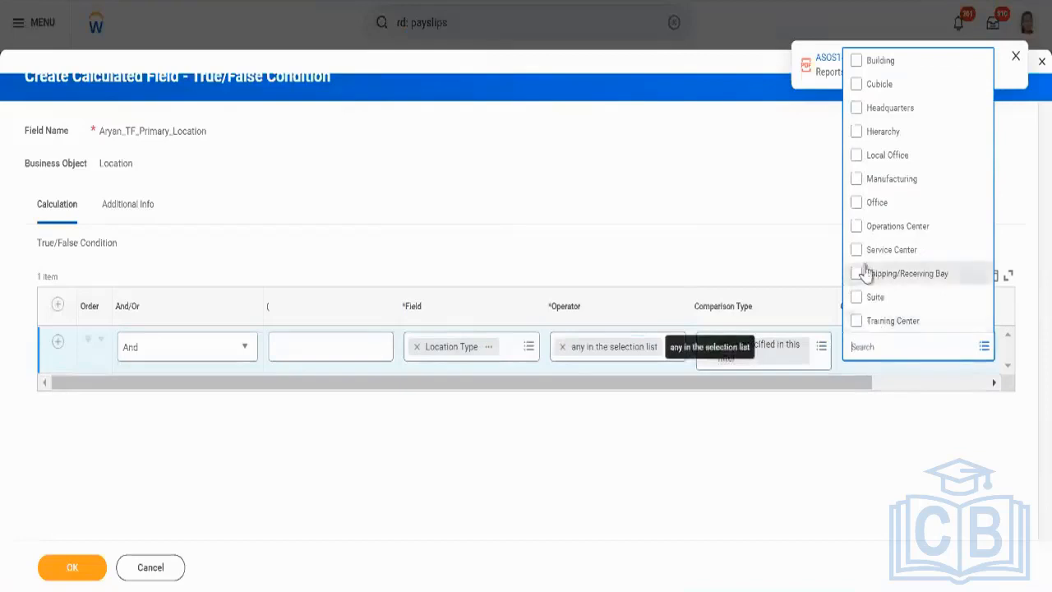
pyautogui.click(861, 159)
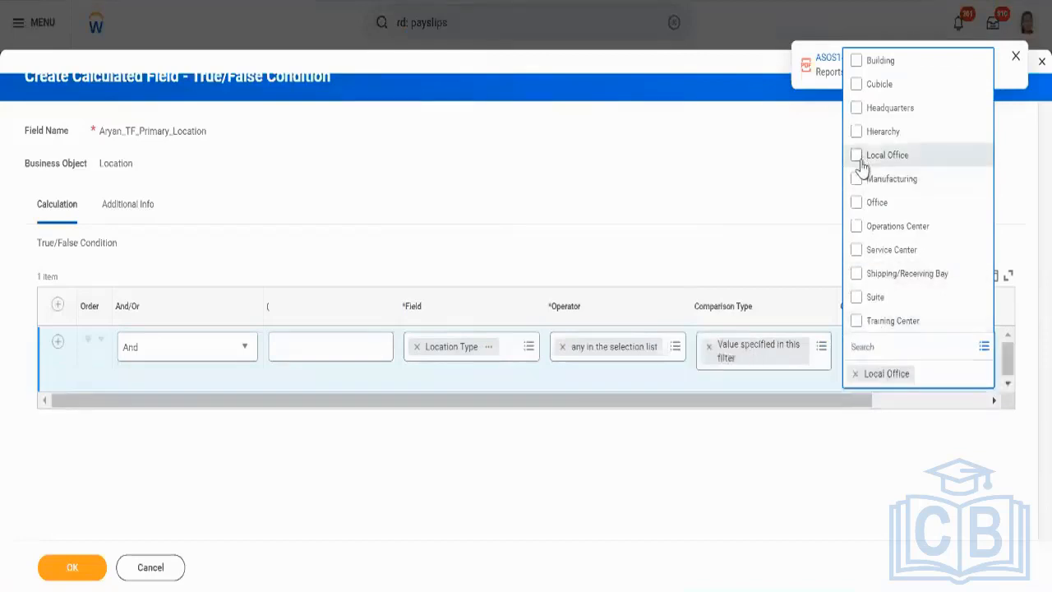
pyautogui.click(857, 203)
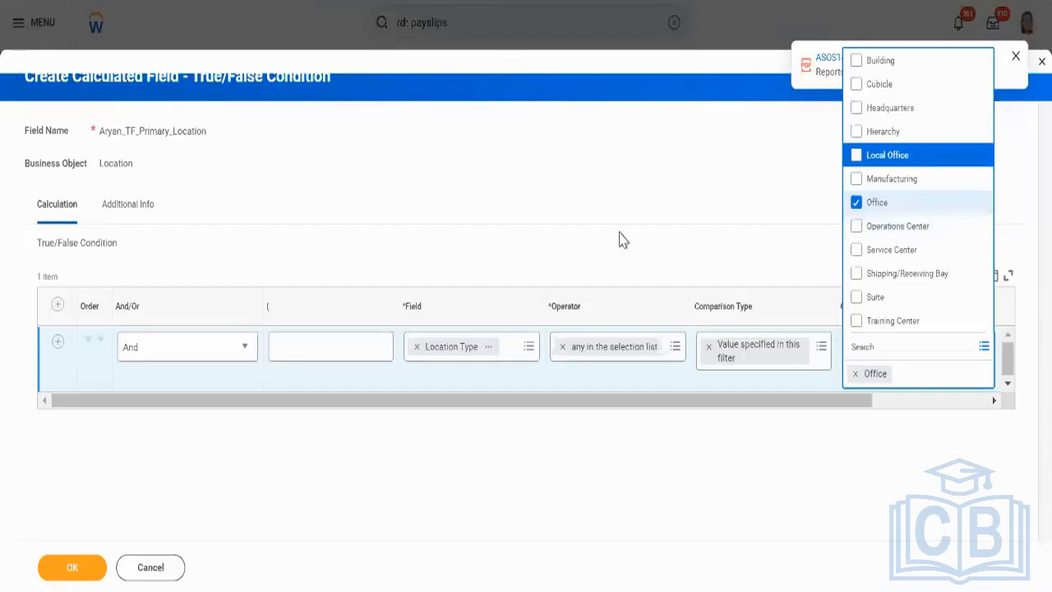
# Search the condition's available fields for "type", keep Location Type selected, and save the True/False Condition
pyautogui.click(529, 346)
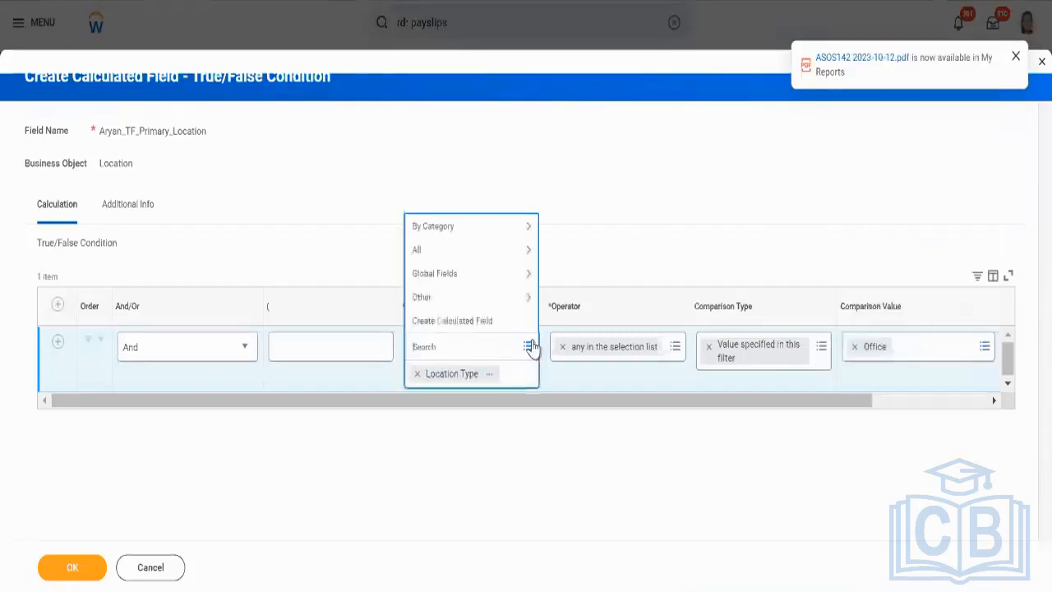
pyautogui.write('type')
pyautogui.press('Return')
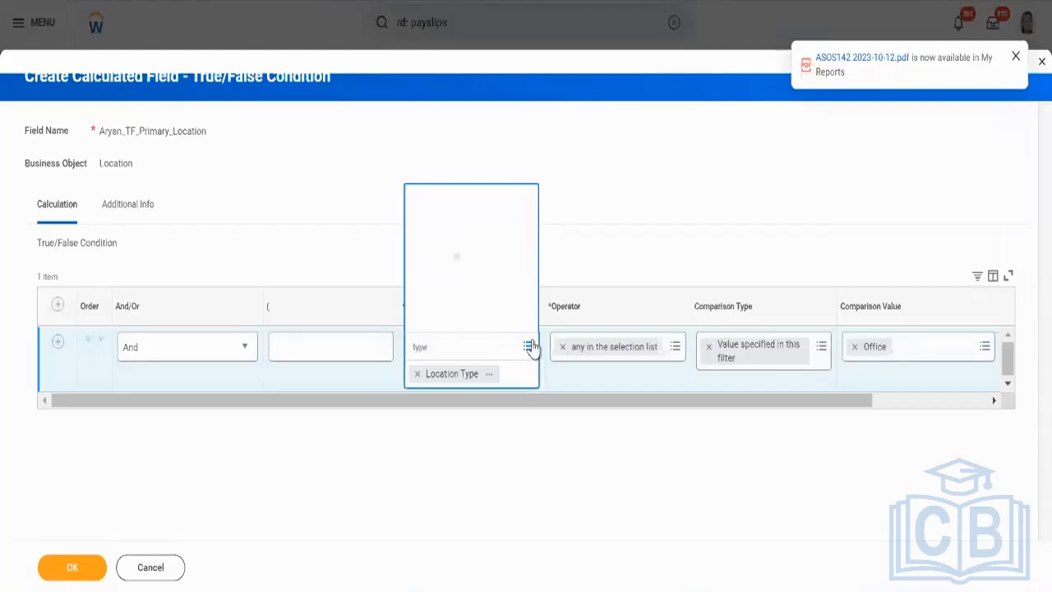
pyautogui.click(593, 172)
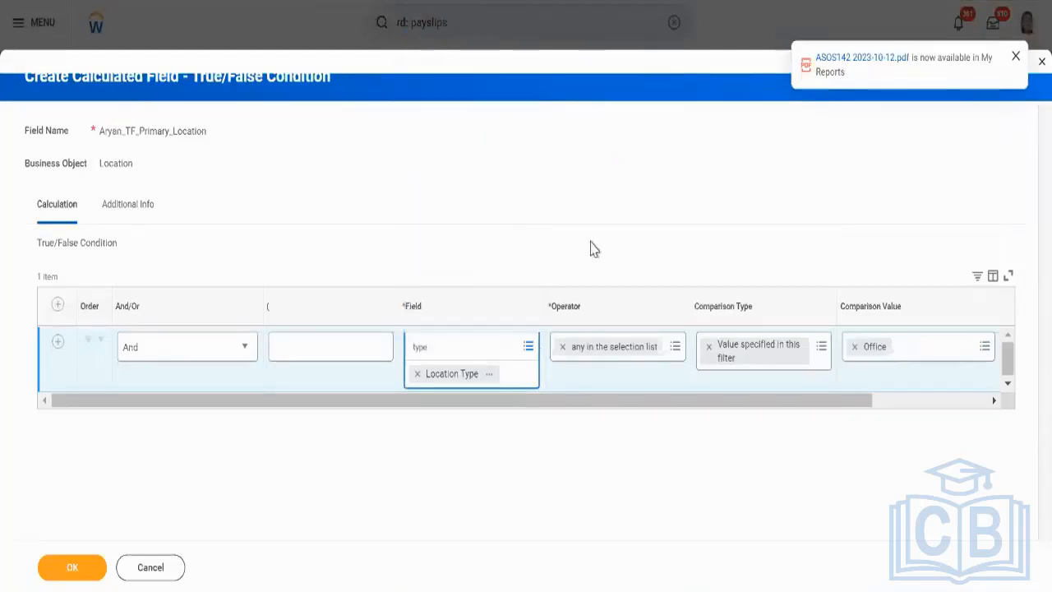
pyautogui.click(96, 578)
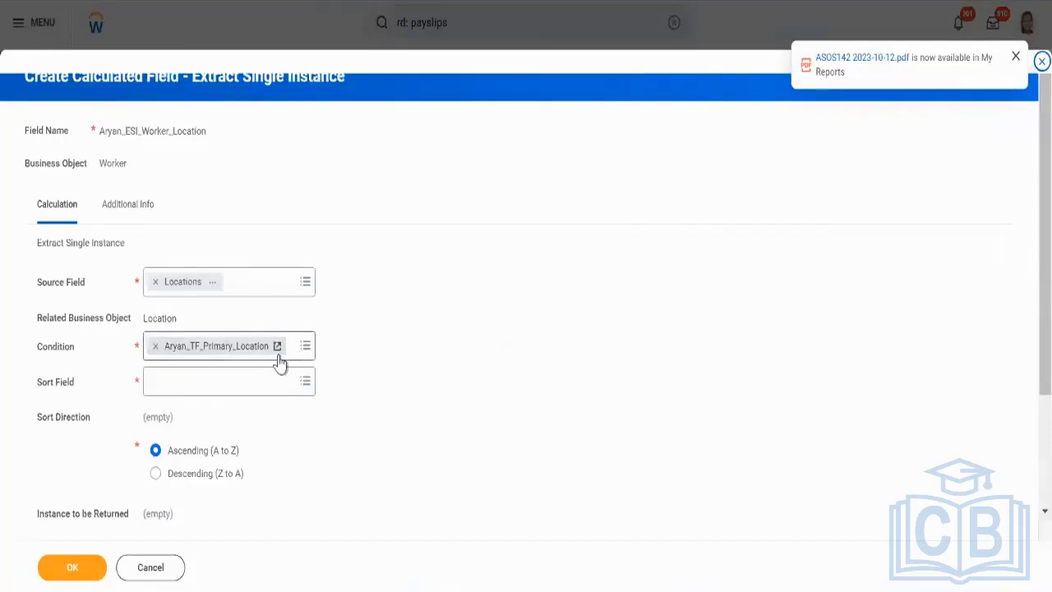
# Search the sort field options for "effective", review Current Effective Date's description, and set it as the sort field
pyautogui.click(271, 379)
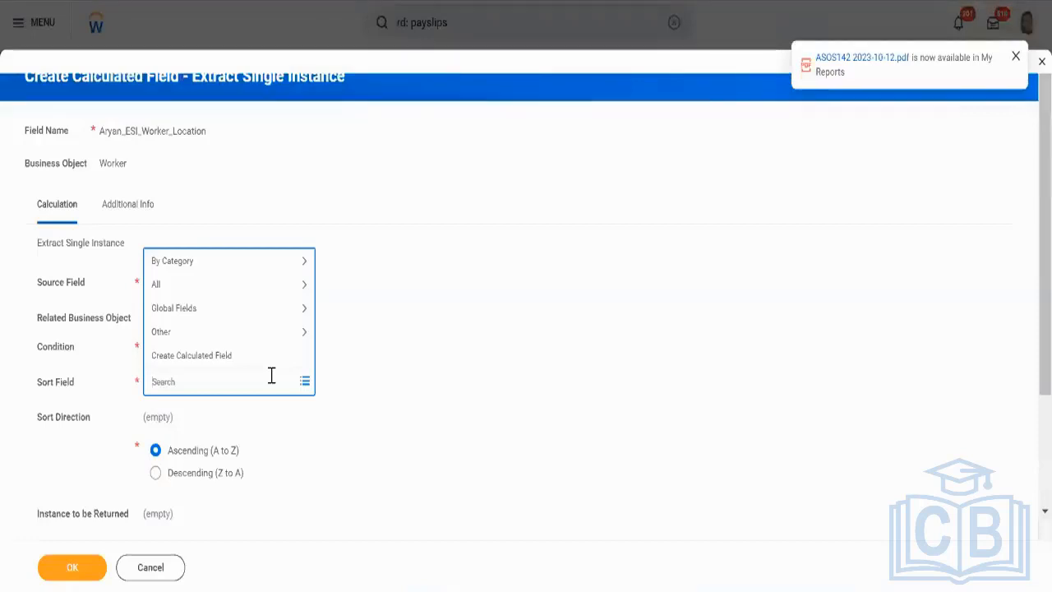
pyautogui.click(73, 393)
pyautogui.doubleClick(73, 392)
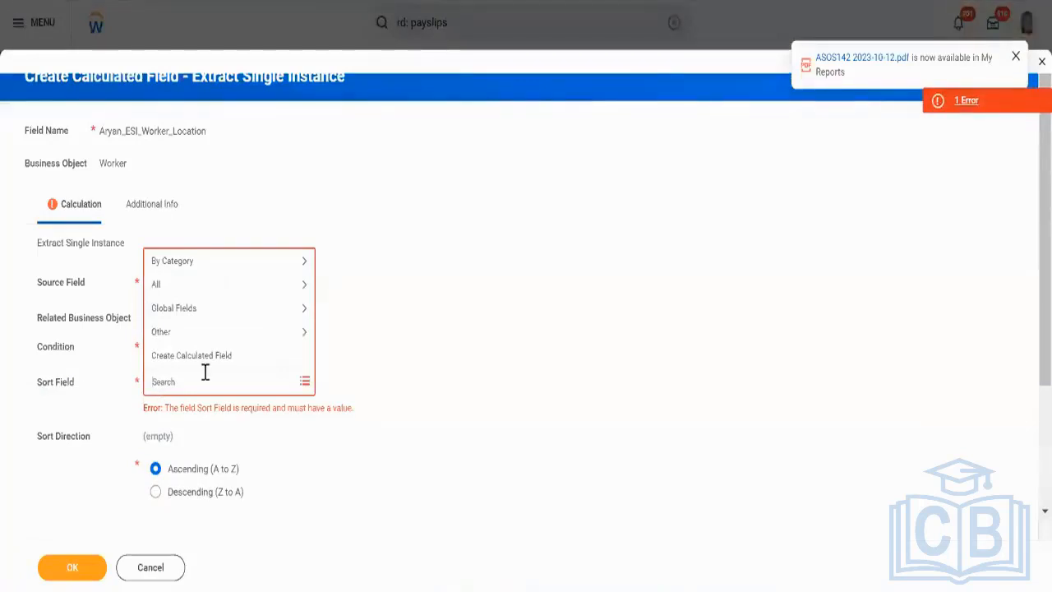
pyautogui.write('effe')
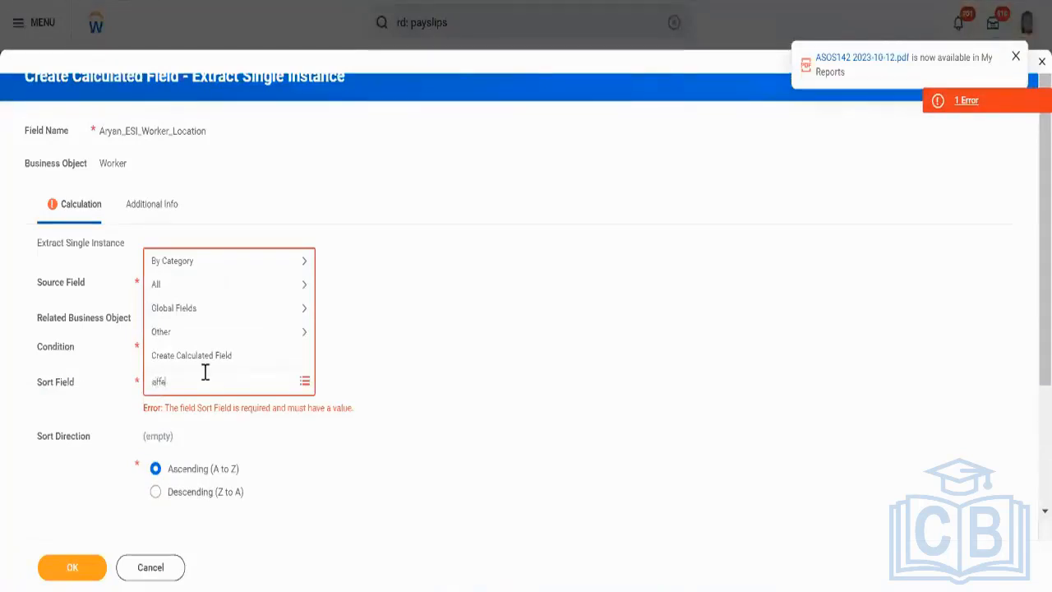
pyautogui.write('ctive')
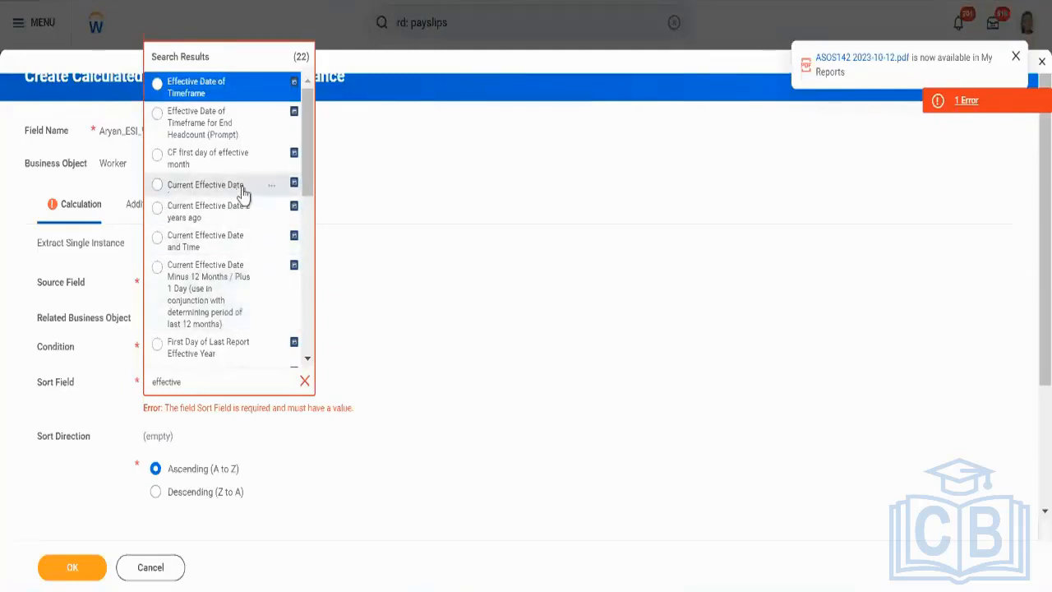
pyautogui.scroll(-5, 243, 193)
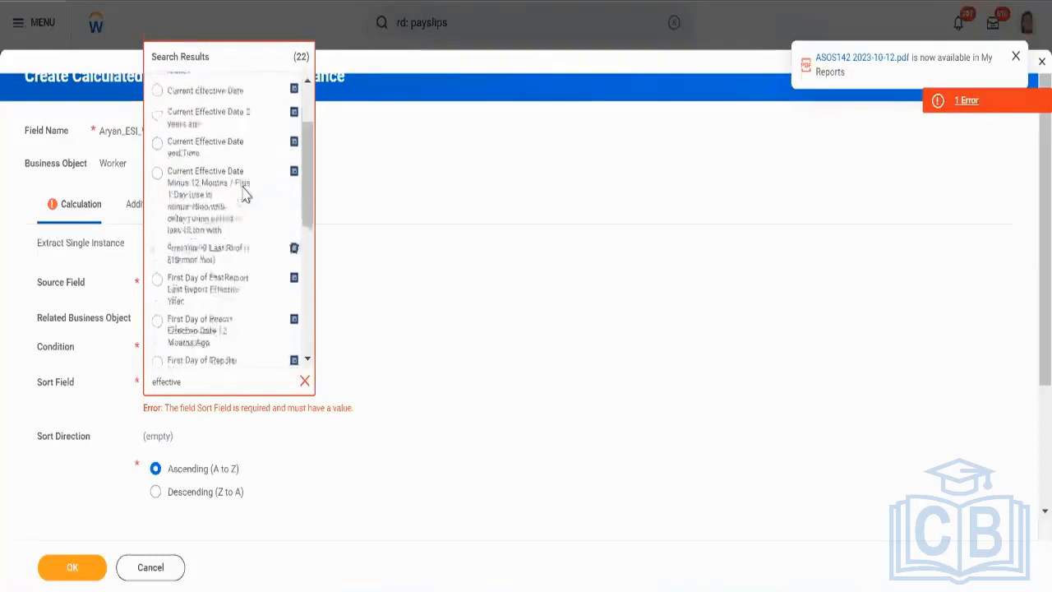
pyautogui.scroll(-5, 246, 195)
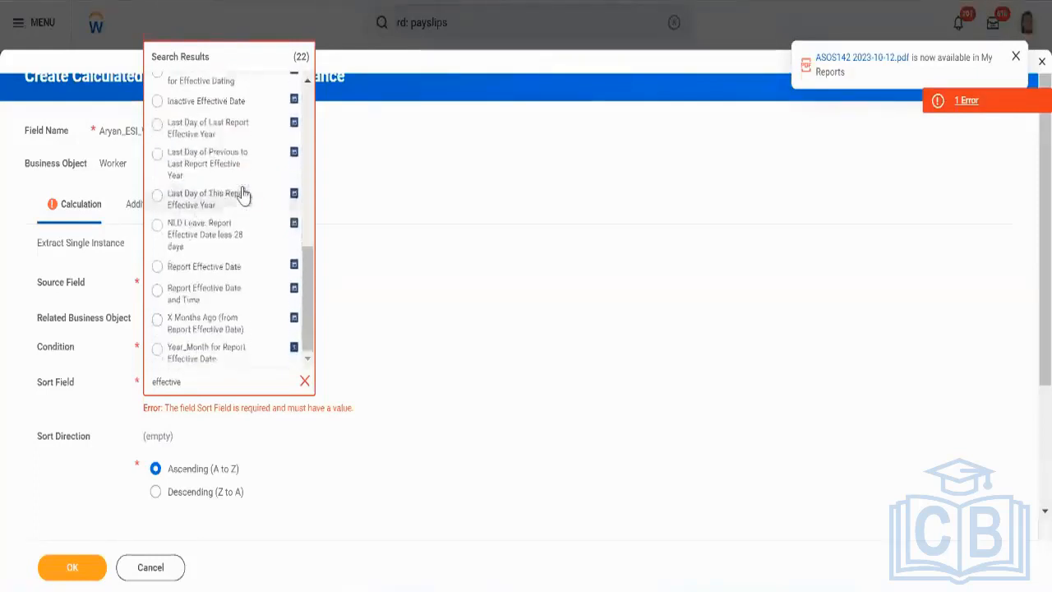
pyautogui.scroll(8, 246, 194)
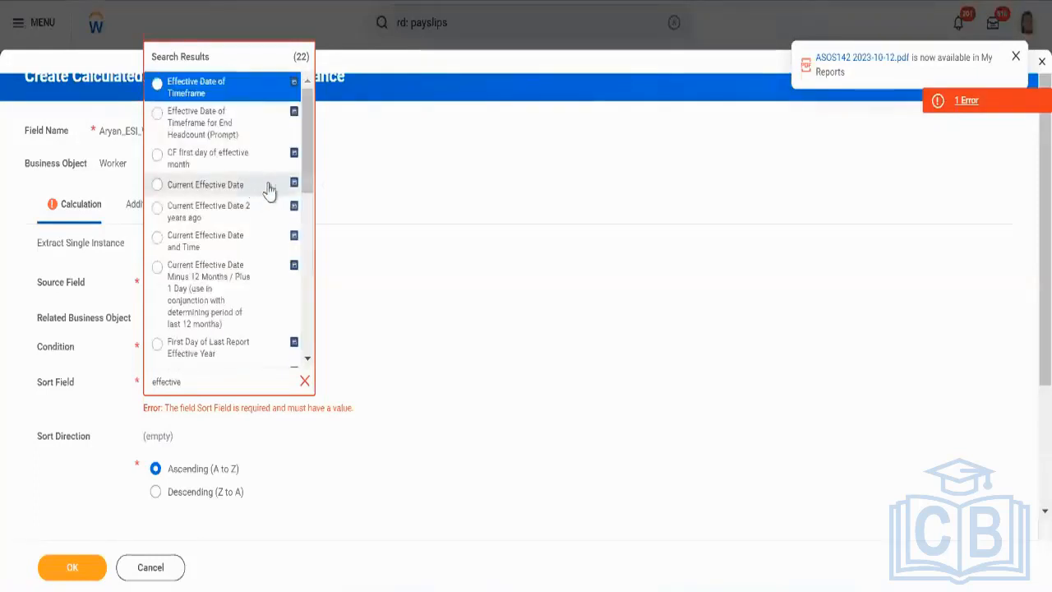
pyautogui.click(271, 188)
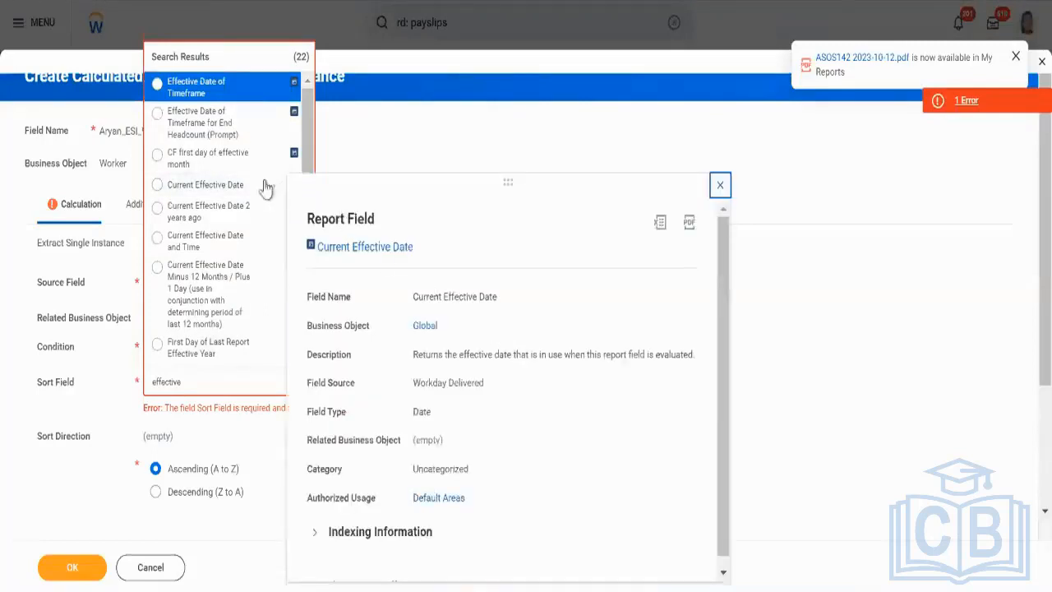
pyautogui.click(262, 189)
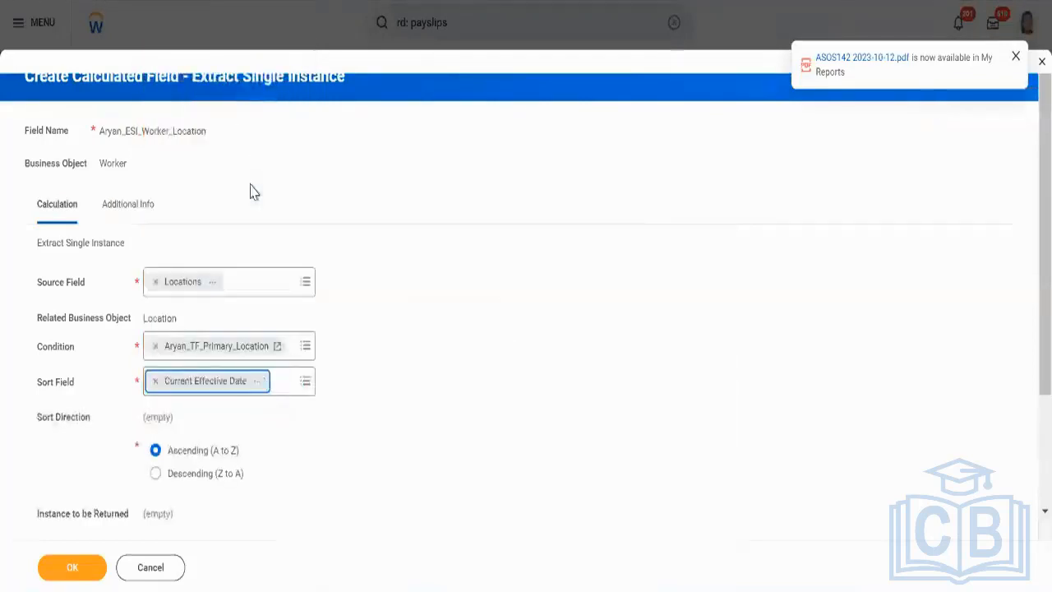
# Set the sort direction to Descending (Z to A) and check the details of the Current Effective Date sort field
pyautogui.click(156, 473)
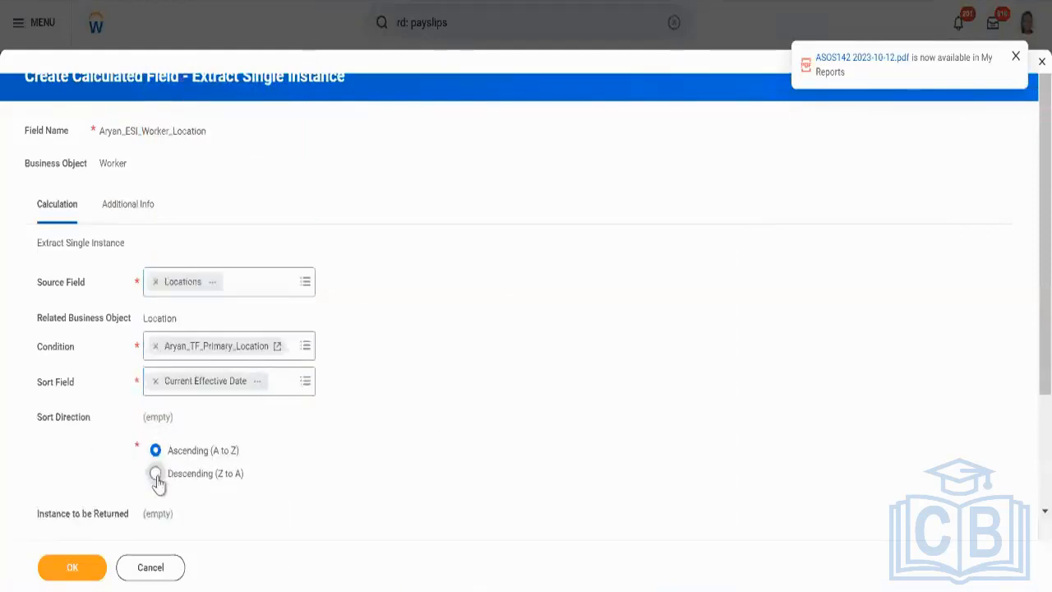
pyautogui.click(156, 475)
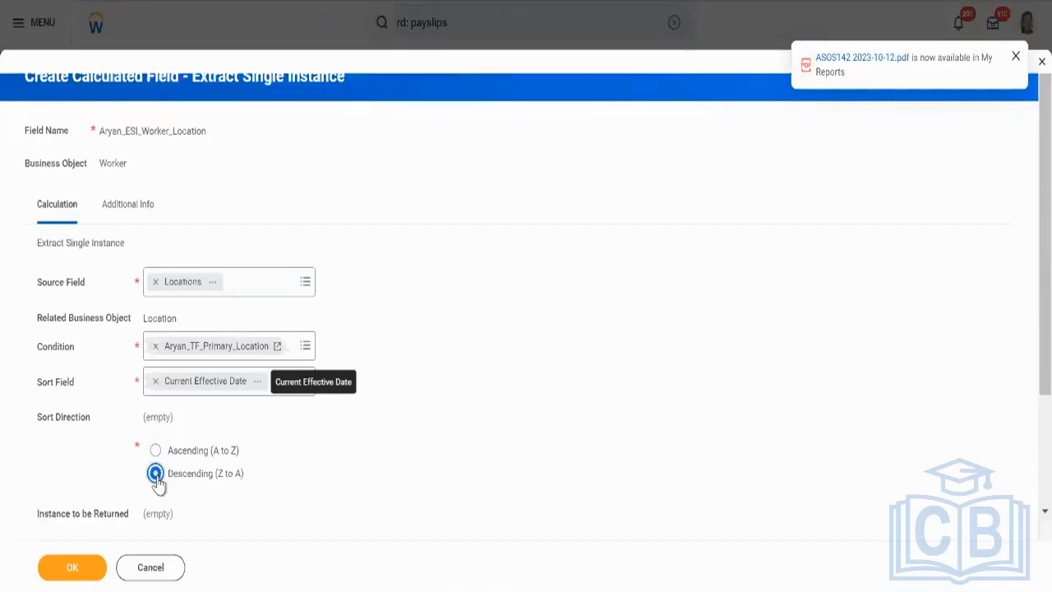
pyautogui.click(257, 382)
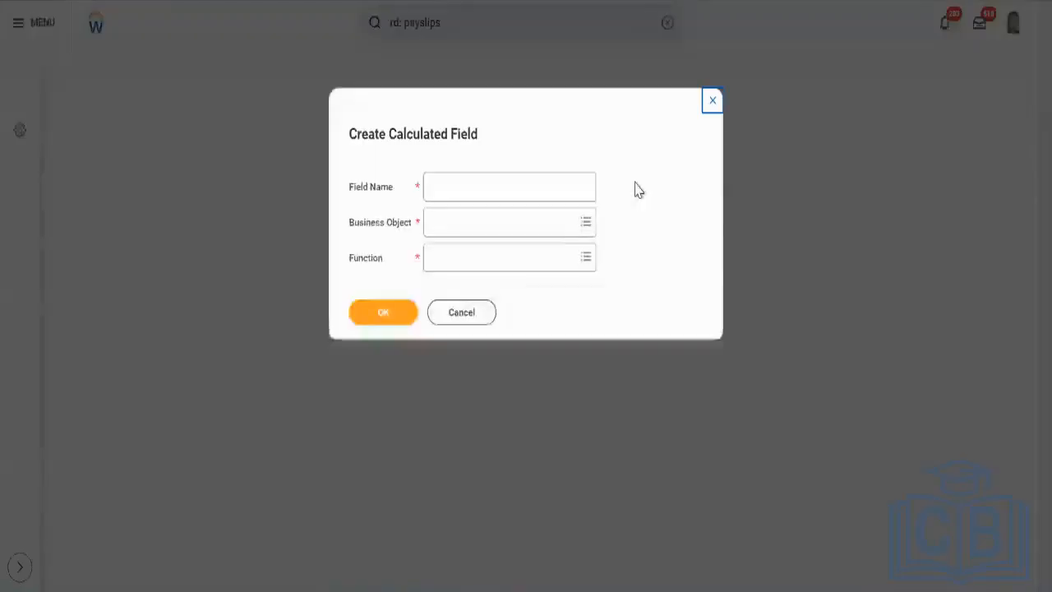
# Name a new calculated field with the creator's first name followed by "_ESI_Worker_Locationn"
pyautogui.click(585, 192)
pyautogui.write('Aryan_ES')
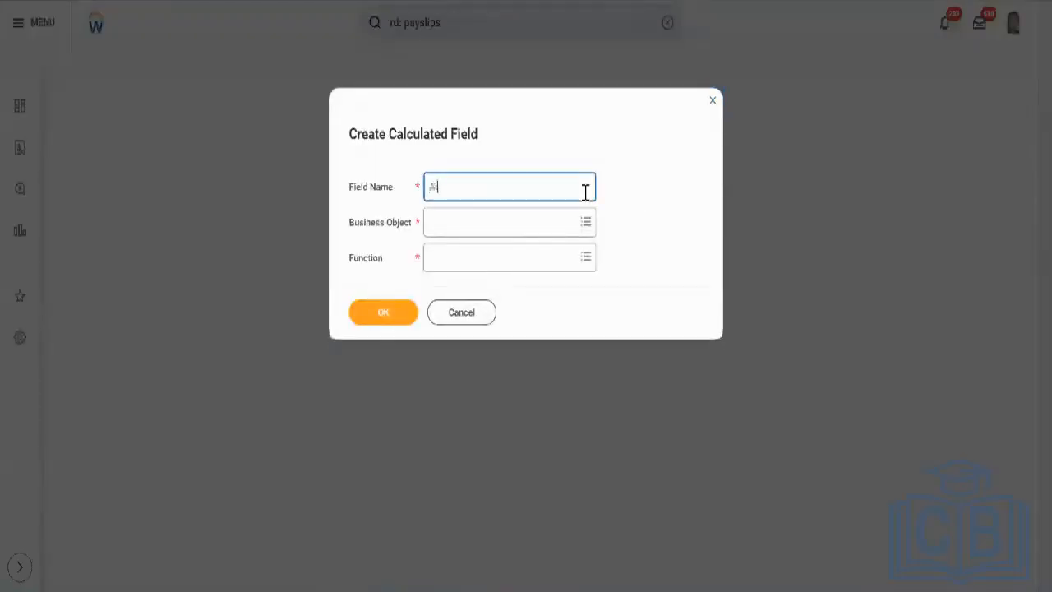
pyautogui.write('I_Worker_Locatoin')
pyautogui.press('Tab')
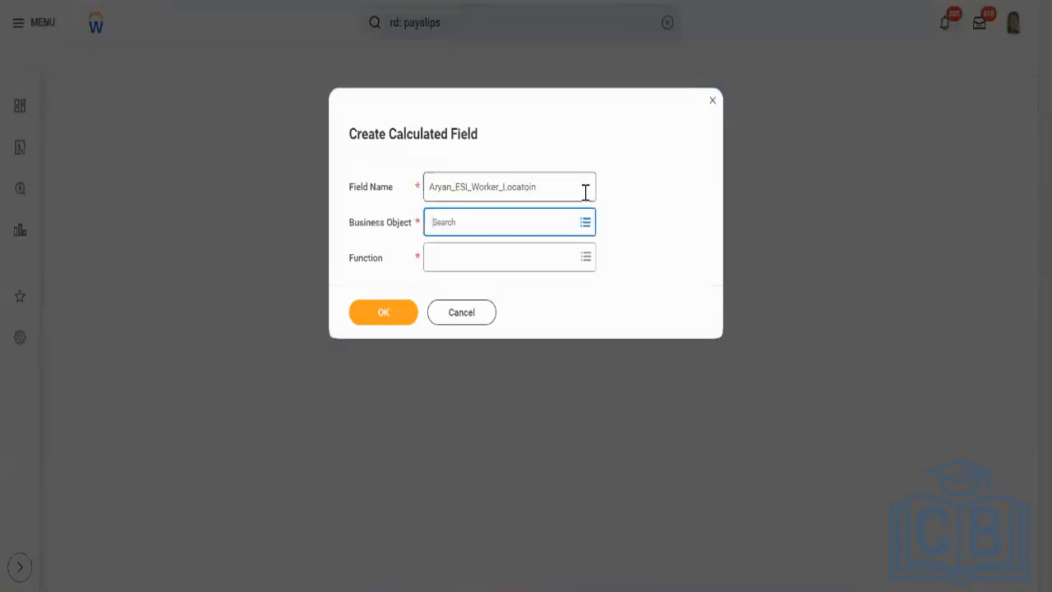
pyautogui.hotkey('shift', 'Tab')
pyautogui.press('Right')
pyautogui.press('Left')
pyautogui.press('BackSpace')
pyautogui.press('BackSpace')
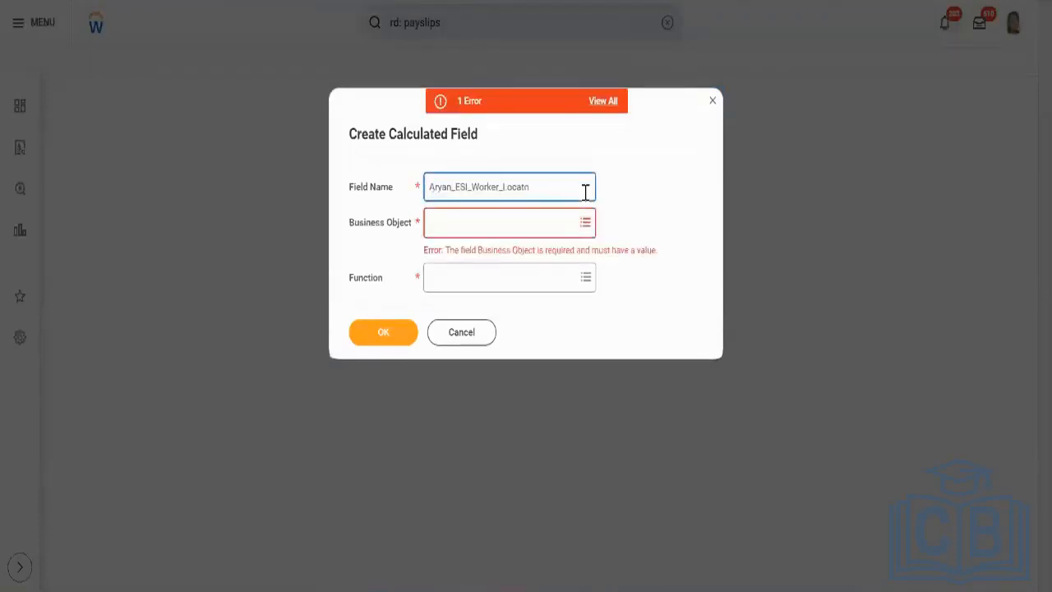
pyautogui.write('ion')
pyautogui.press('Tab')
# Set the new field's business object to Worker and its function to Extract Single Instance, and continue to its calculation settings
pyautogui.write('Worker')
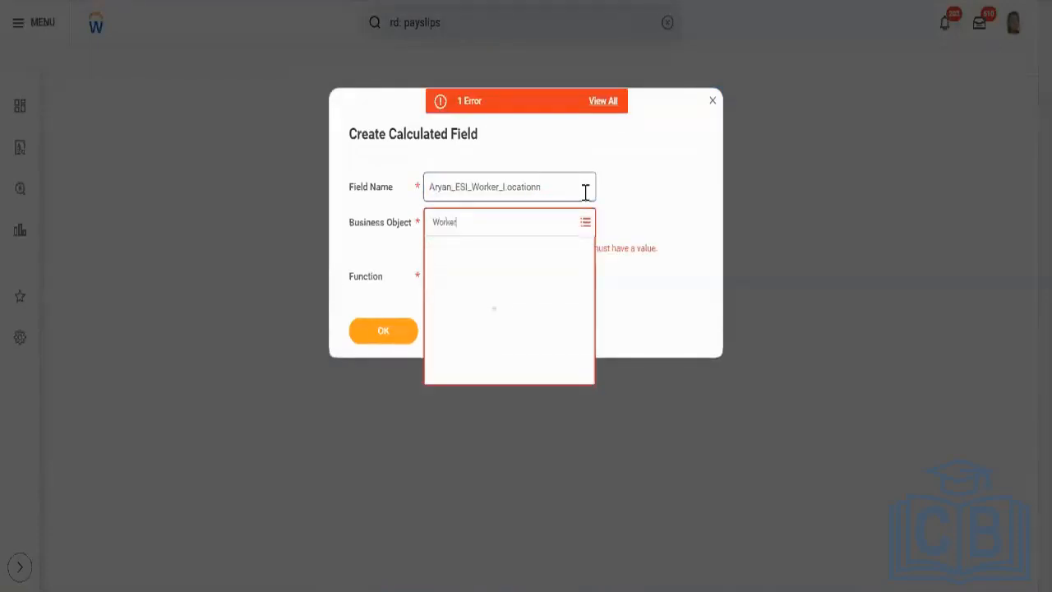
pyautogui.press('Return')
pyautogui.press('Tab')
pyautogui.write('esi')
pyautogui.press('Return')
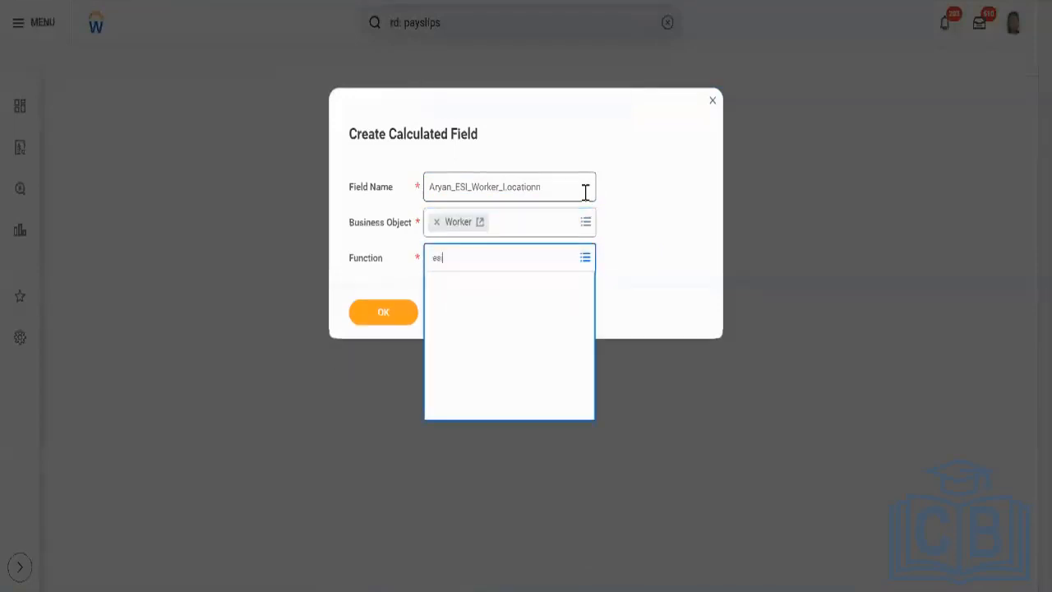
pyautogui.click(398, 313)
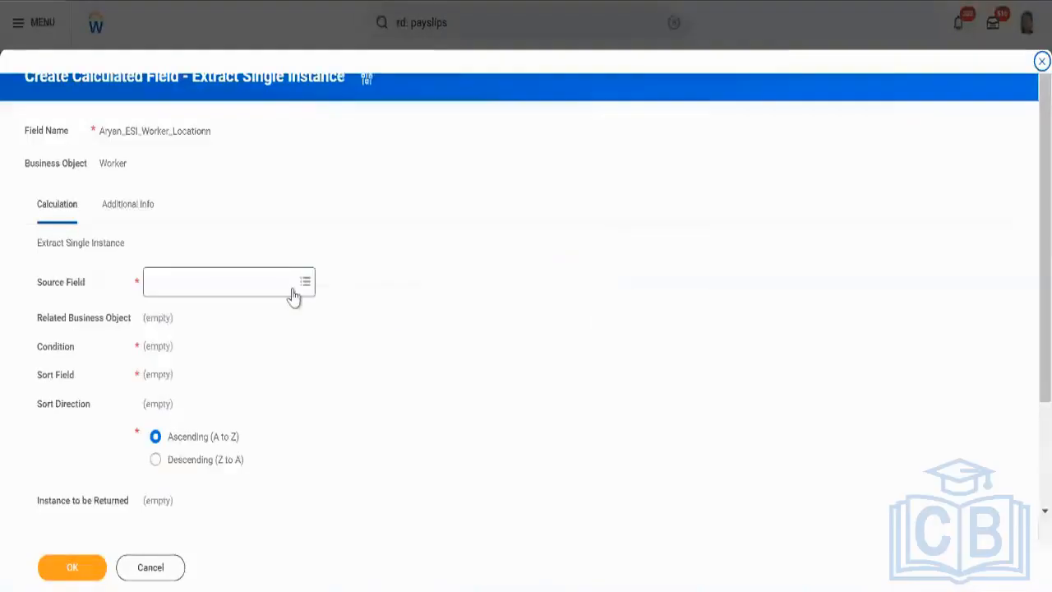
# Search the source field options for "location" and set Locations as the source field
pyautogui.click(292, 288)
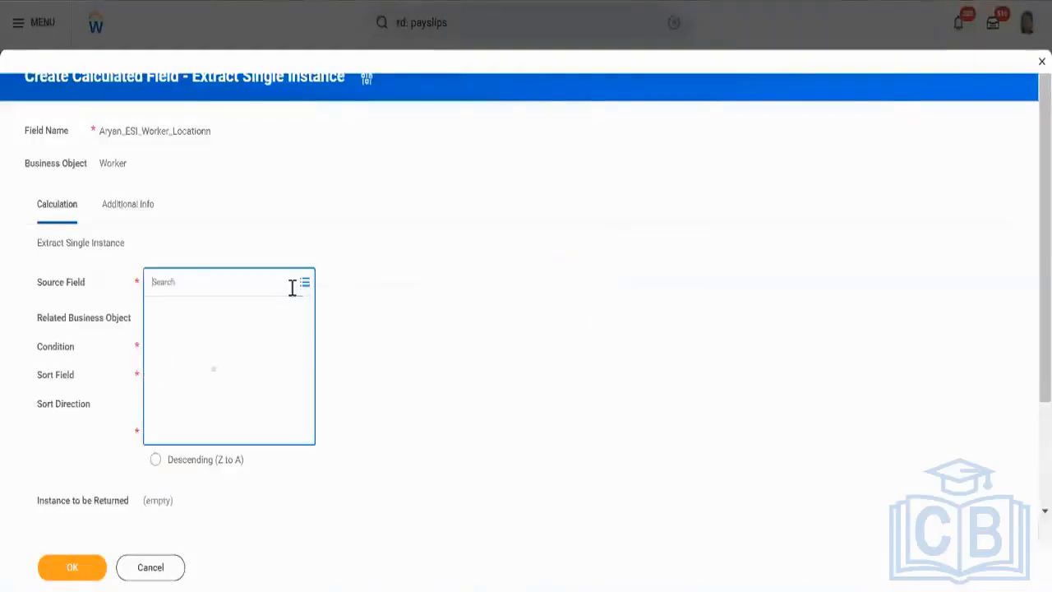
pyautogui.write('locatons')
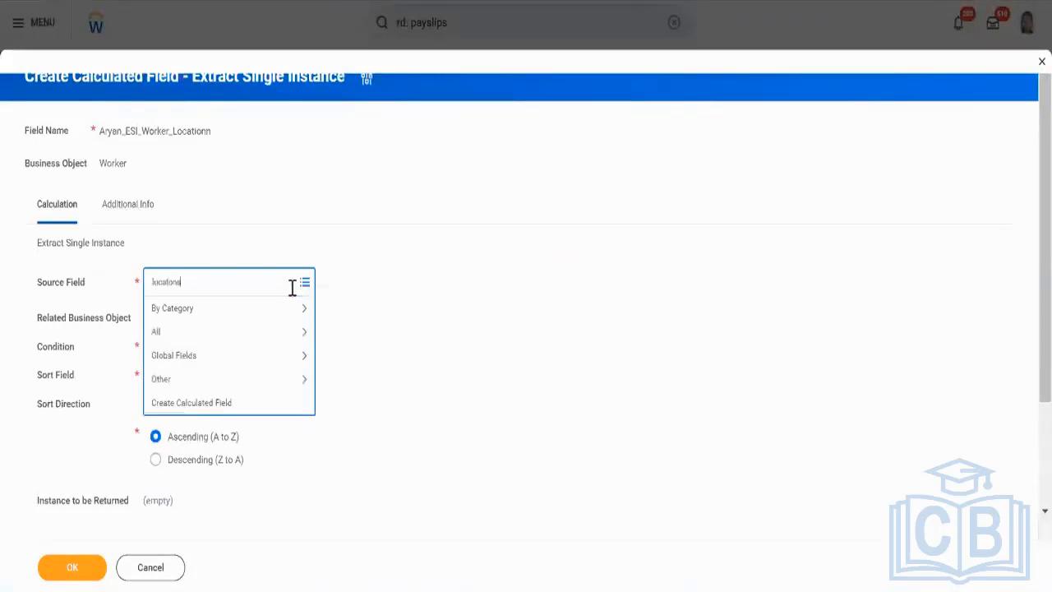
pyautogui.press('Return')
pyautogui.write('location')
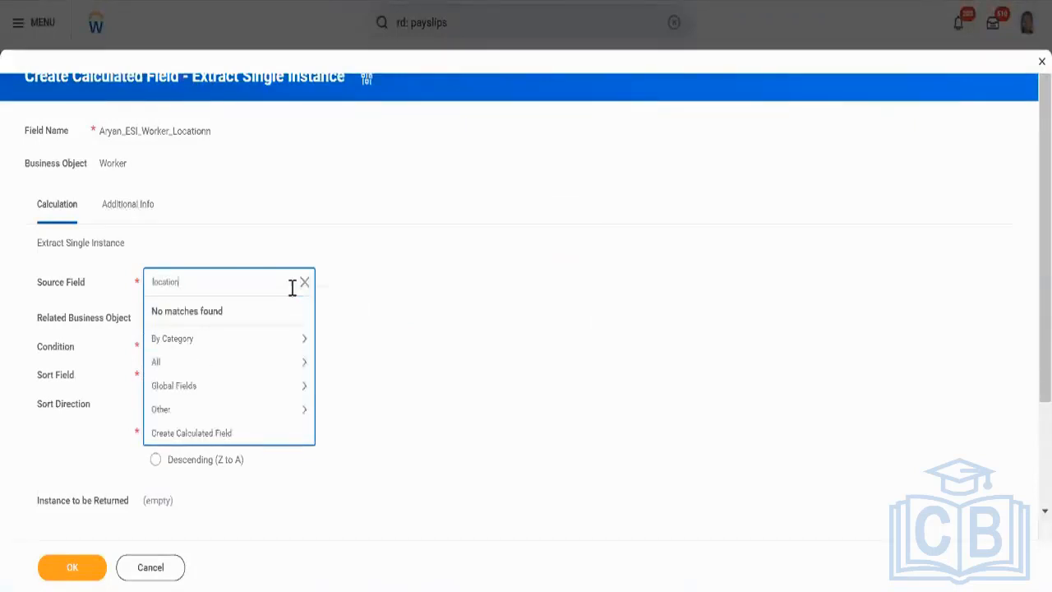
pyautogui.press('Return')
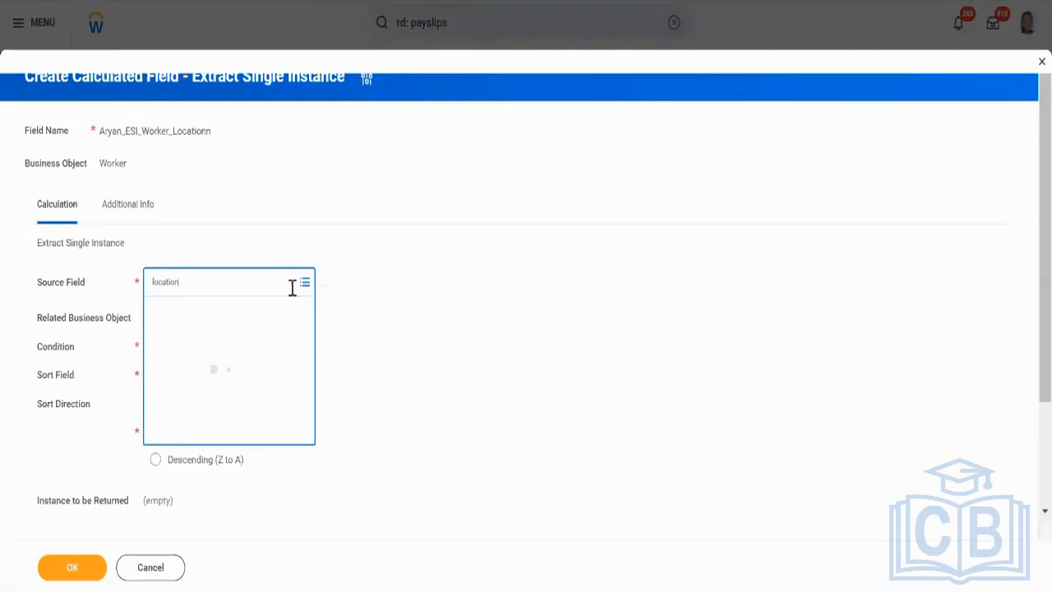
pyautogui.scroll(-2, 234, 444)
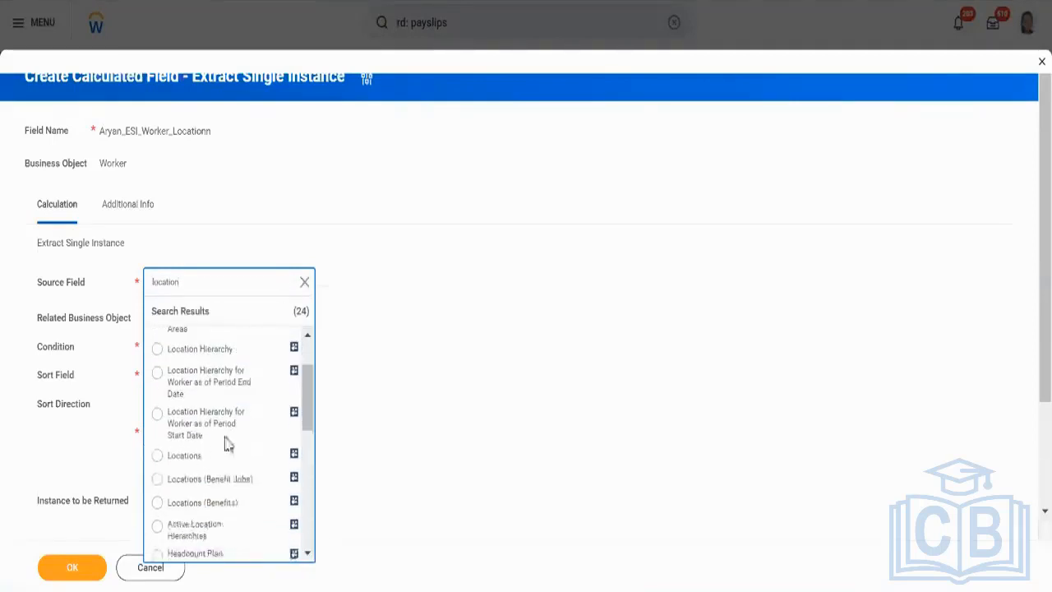
pyautogui.click(225, 456)
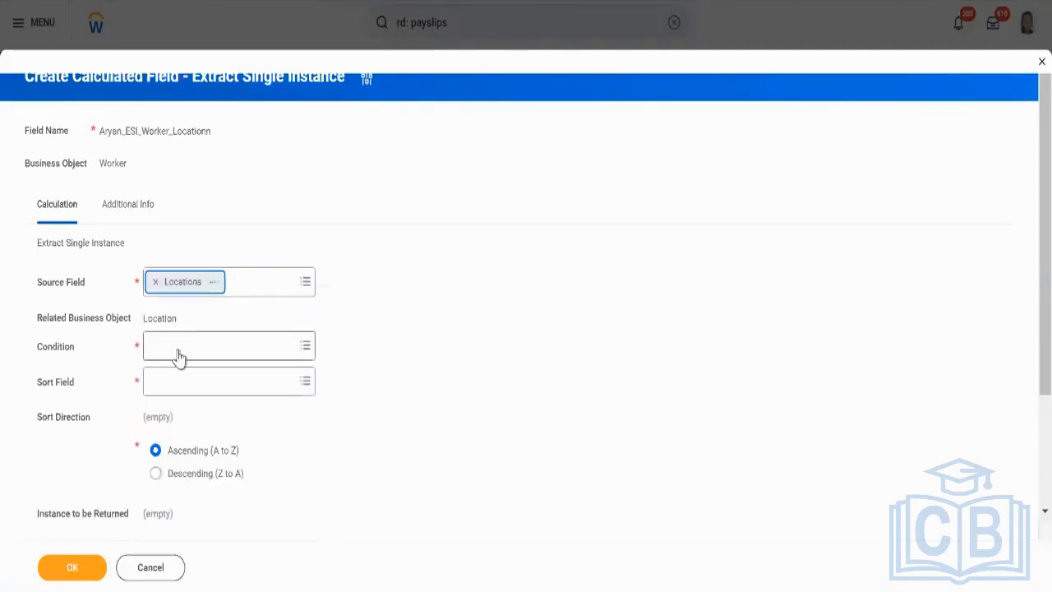
# Set the condition to the existing True/False field named with the creator's first name followed by "_TF_Primary_Location"
pyautogui.click(178, 348)
pyautogui.write('test')
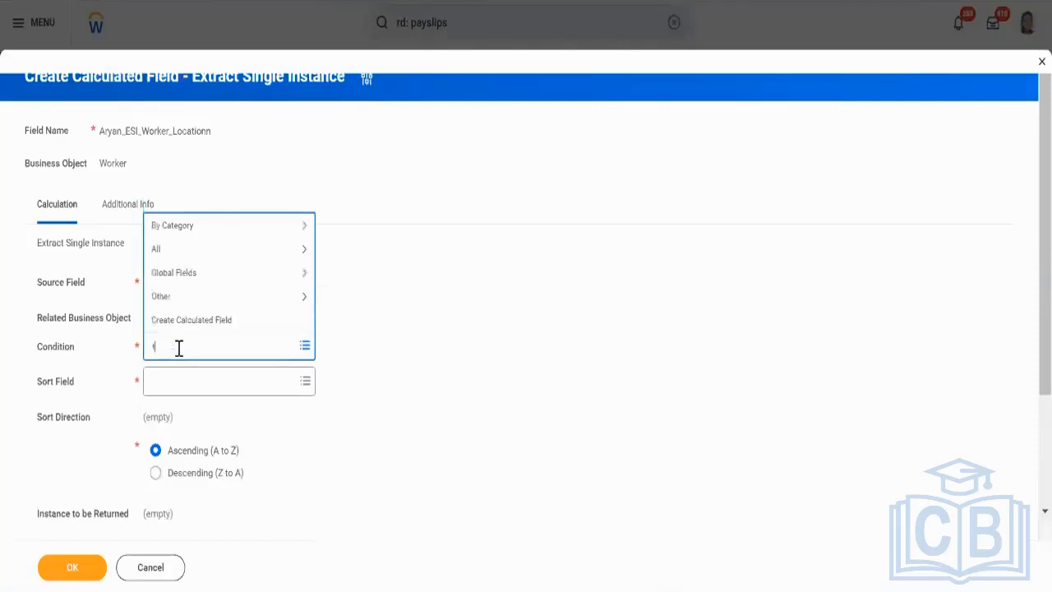
pyautogui.press('BackSpace')
pyautogui.press('BackSpace')
pyautogui.press('BackSpace')
pyautogui.press('BackSpace')
pyautogui.write('aryan_')
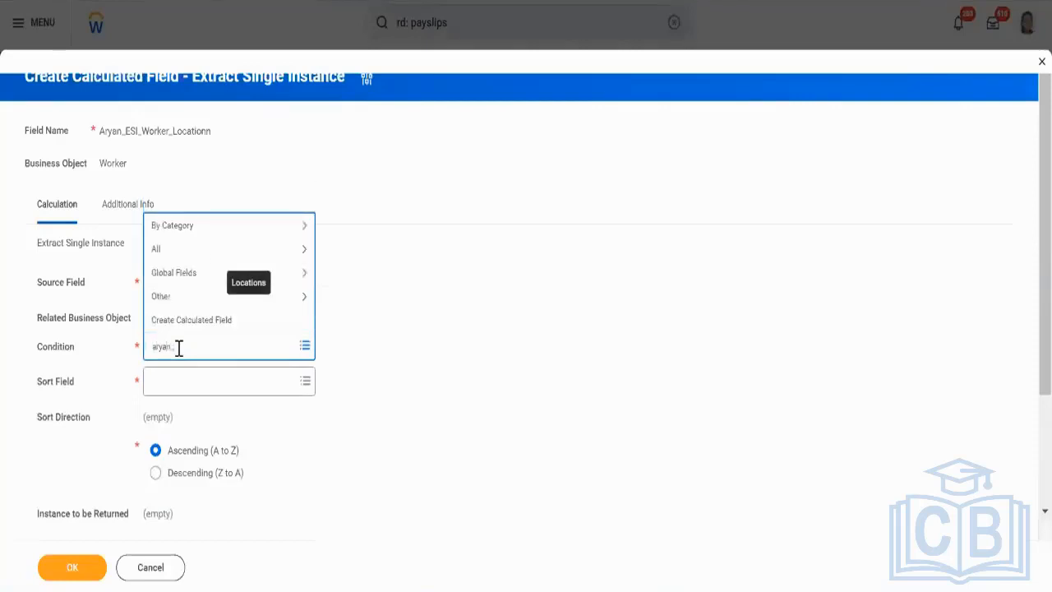
pyautogui.press('Return')
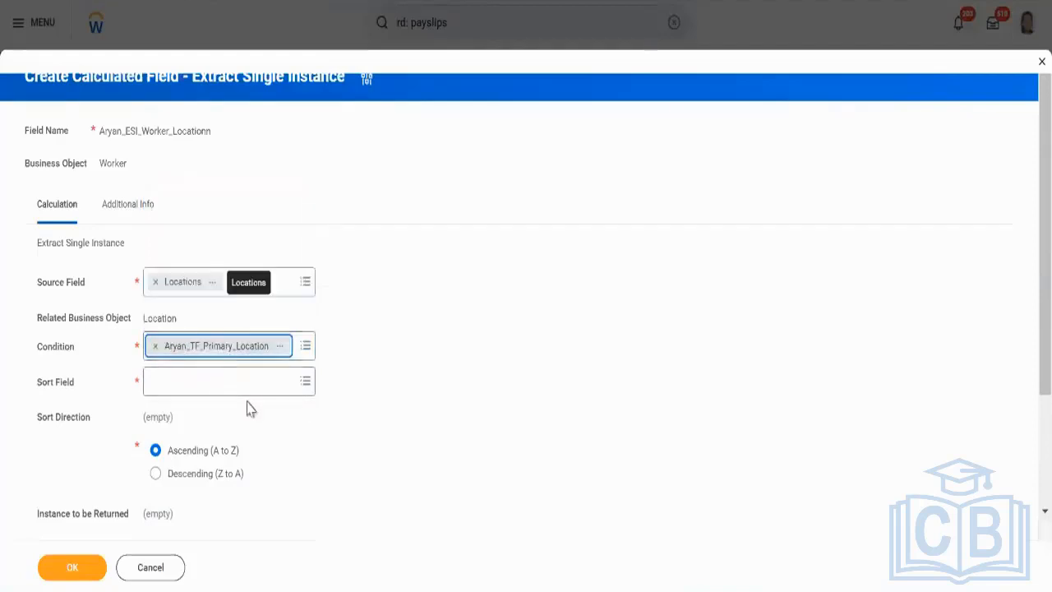
# Set the sort field to Current Effective Date and the sort direction to Descending (Z to A)
pyautogui.click(219, 383)
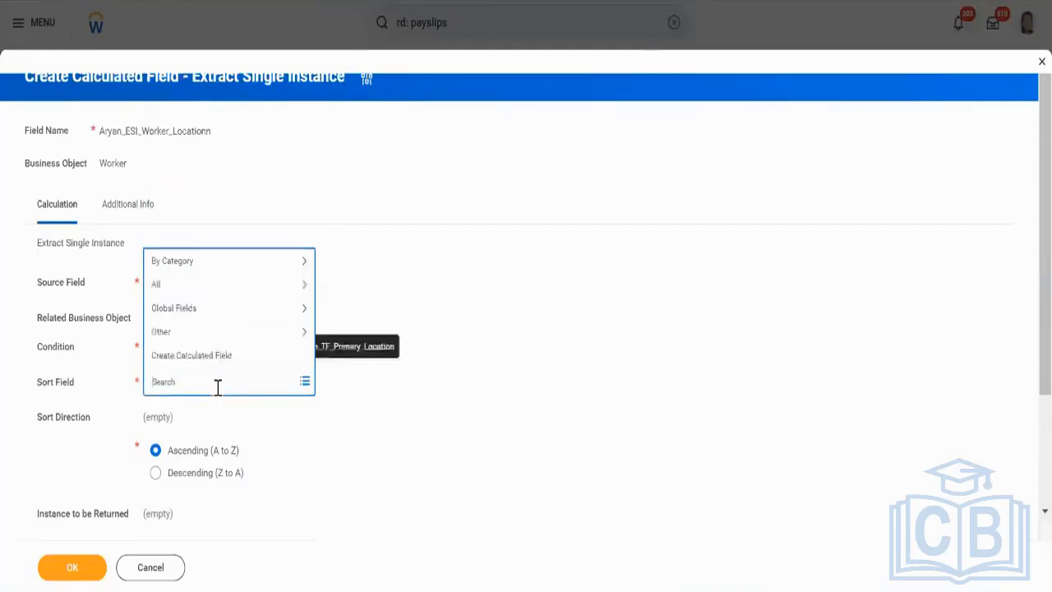
pyautogui.write('cu eff')
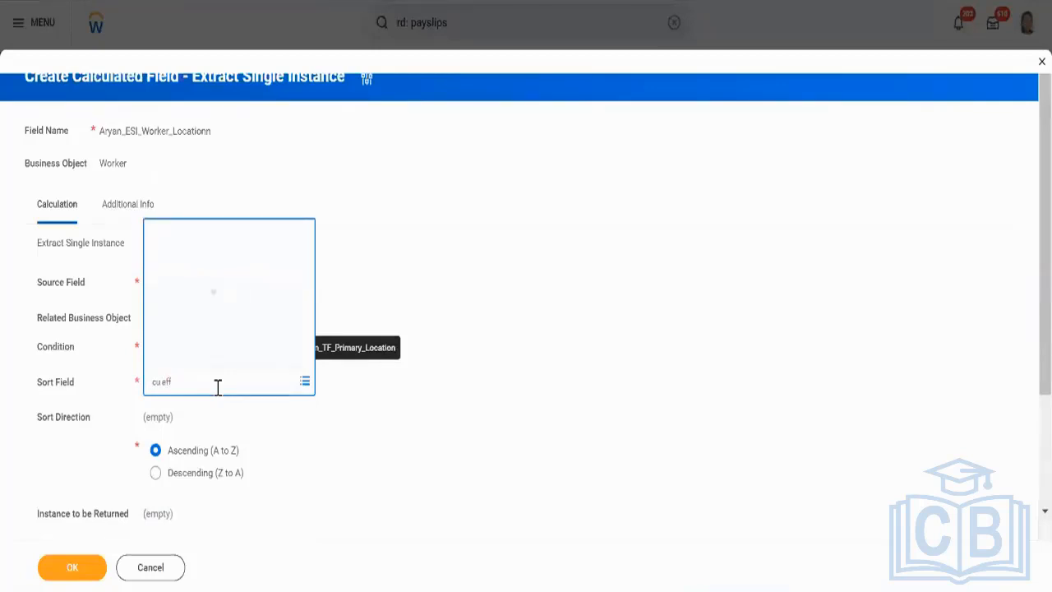
pyautogui.press('Return')
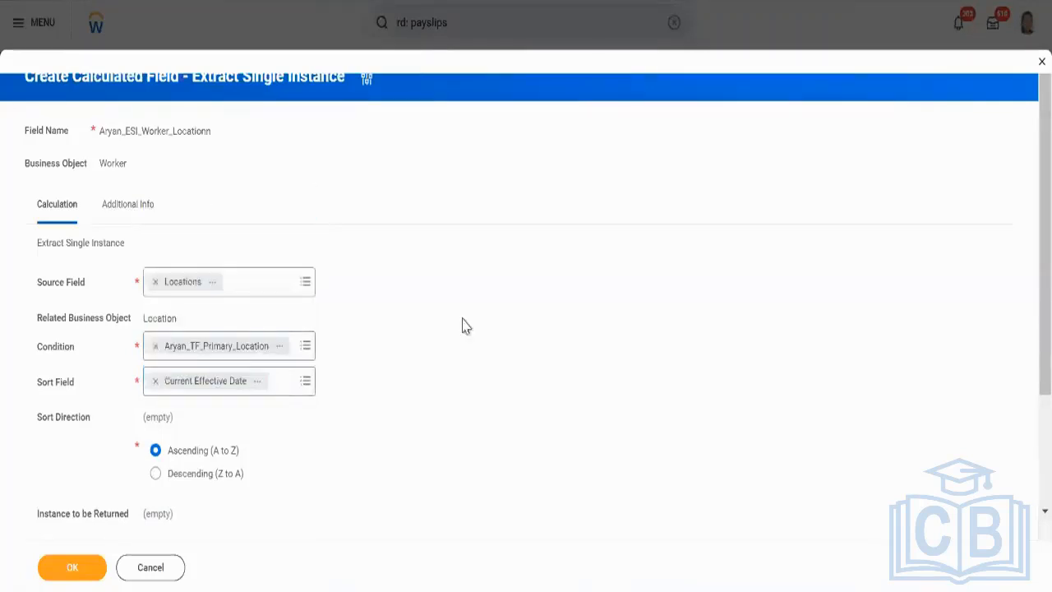
pyautogui.click(159, 481)
pyautogui.scroll(-2, 392, 493)
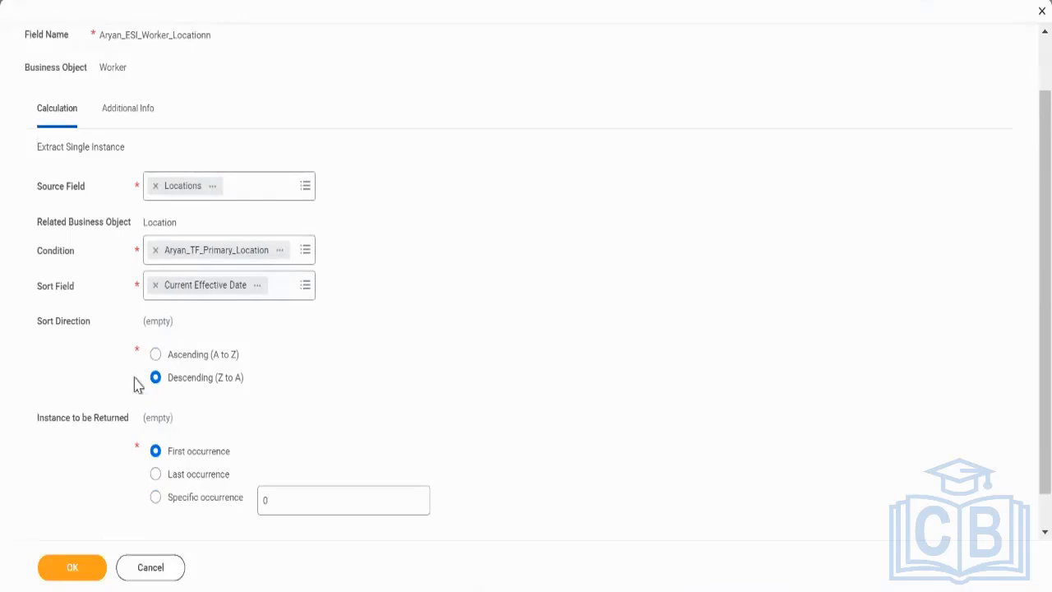
# Review the Instance to be Returned and Condition settings, and save the Extract Single Instance field
pyautogui.scroll(1, 253, 369)
pyautogui.scroll(-2, 251, 370)
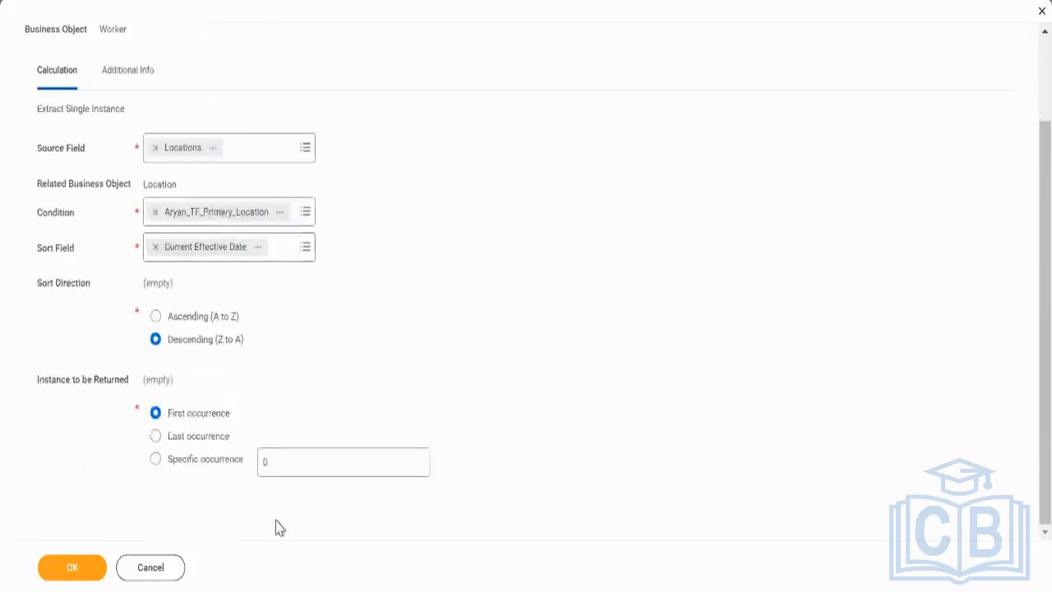
pyautogui.tripleClick(93, 384)
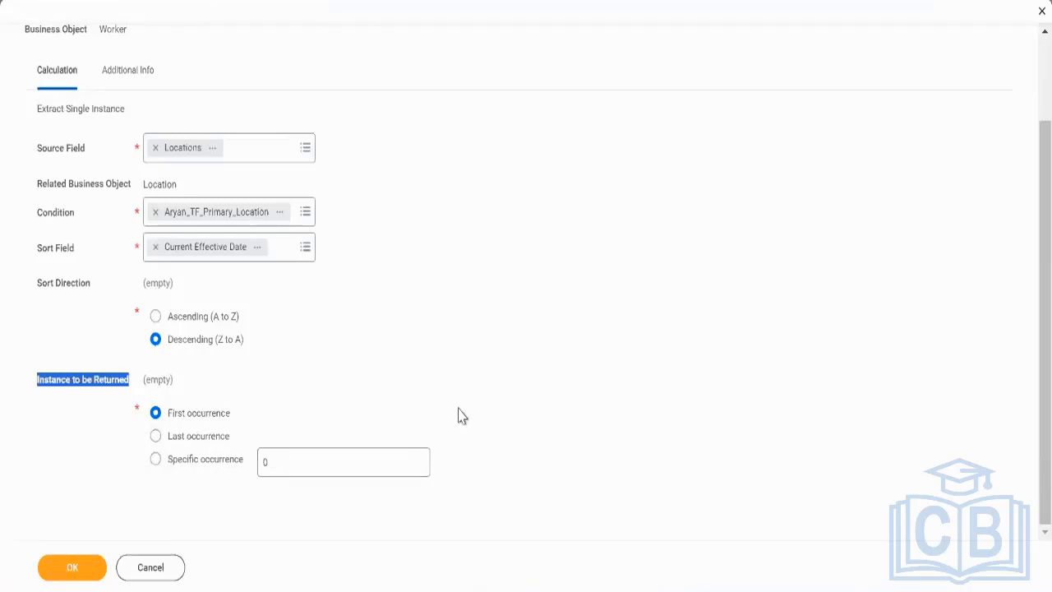
pyautogui.scroll(2, 460, 416)
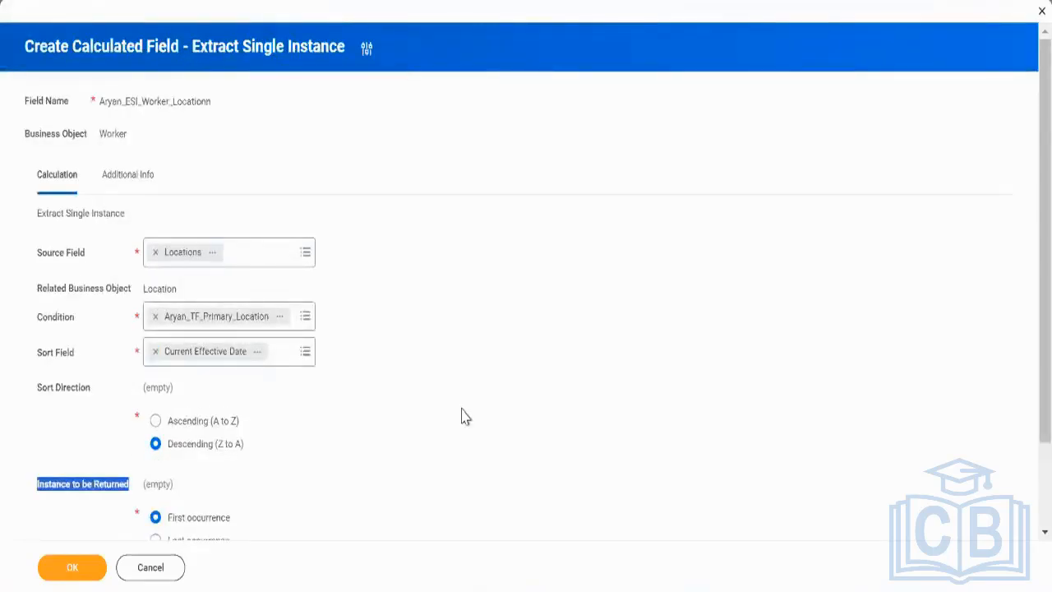
pyautogui.click(462, 417)
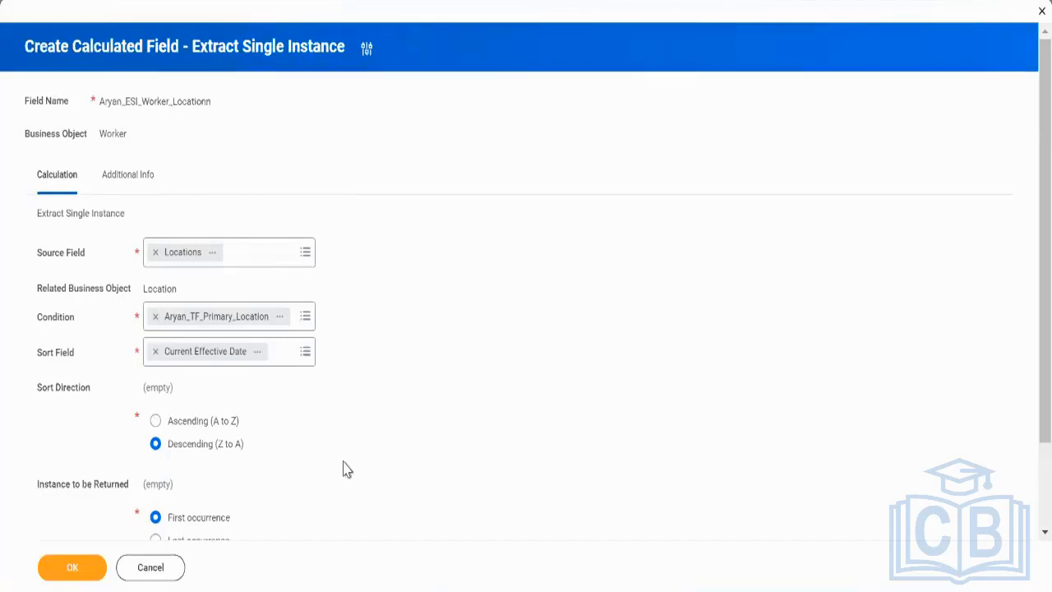
pyautogui.doubleClick(66, 325)
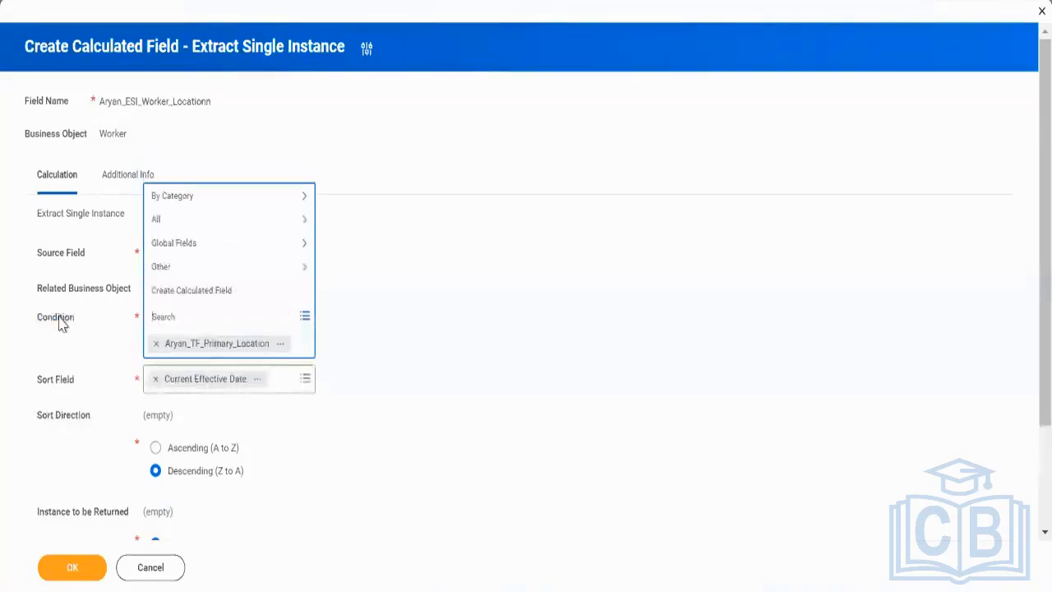
pyautogui.click(353, 303)
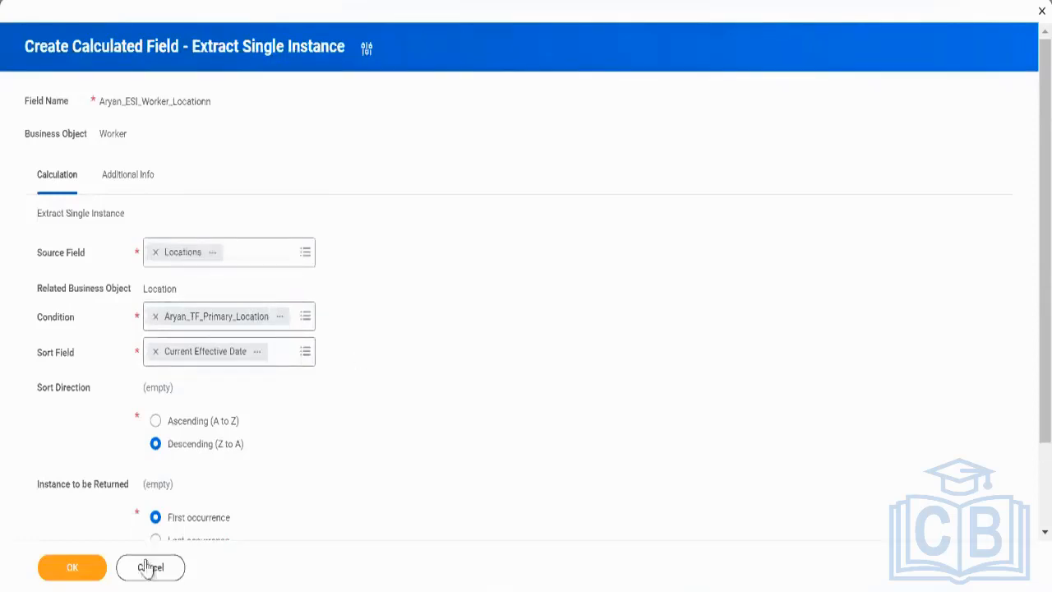
pyautogui.click(73, 567)
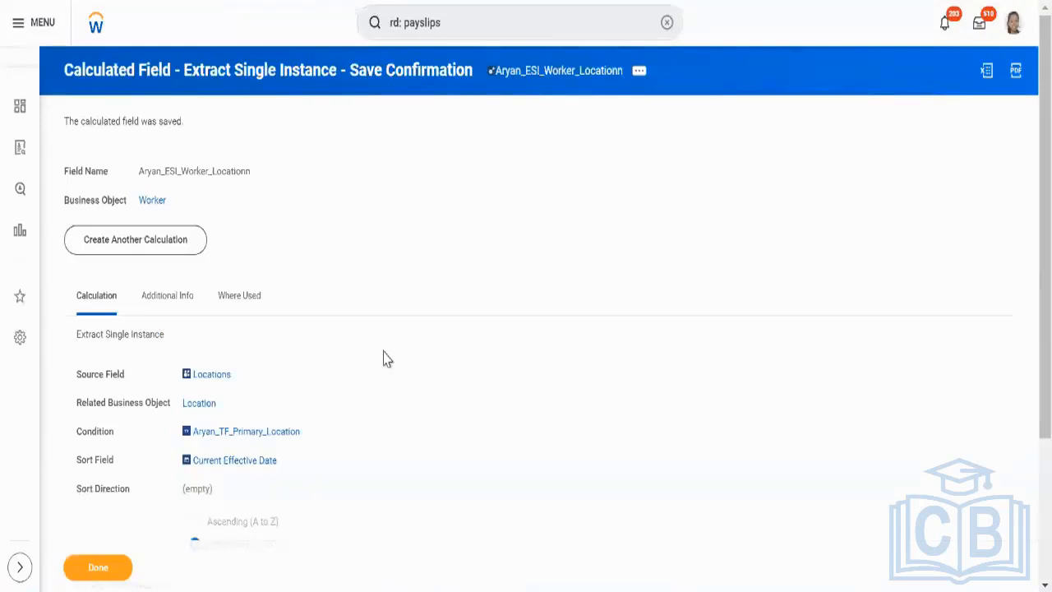
# Search for the saved worker location field using the "field:" prefix with the creator's first name and "_Esi", and open it
pyautogui.click(665, 23)
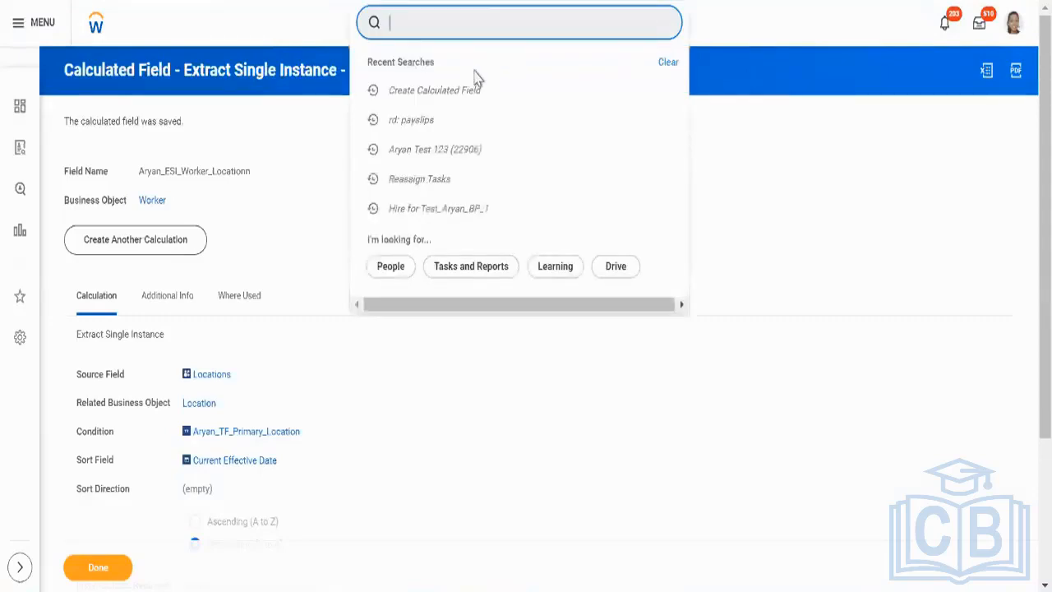
pyautogui.click(462, 90)
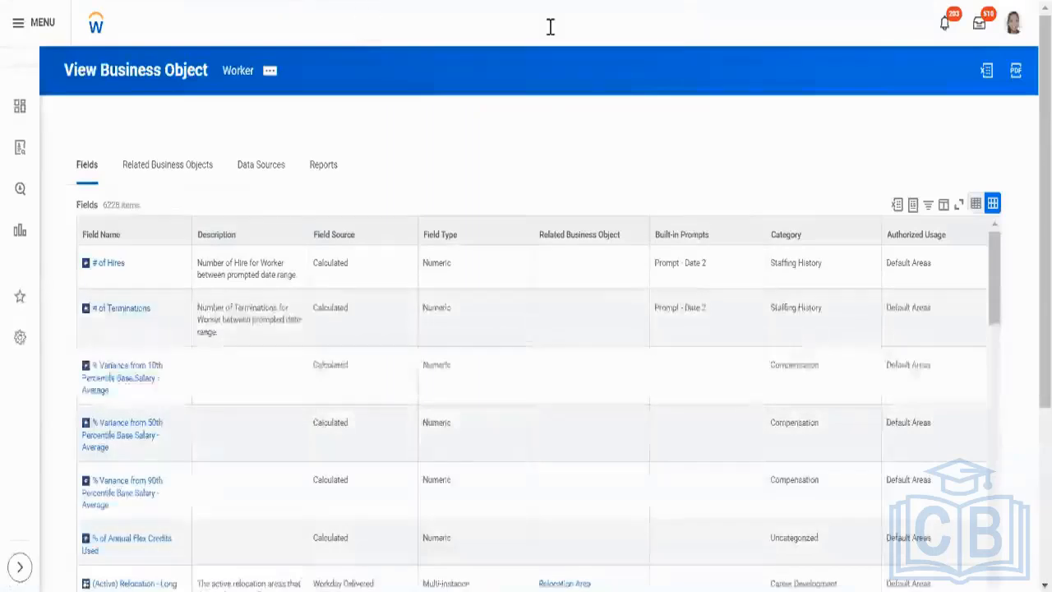
pyautogui.click(550, 25)
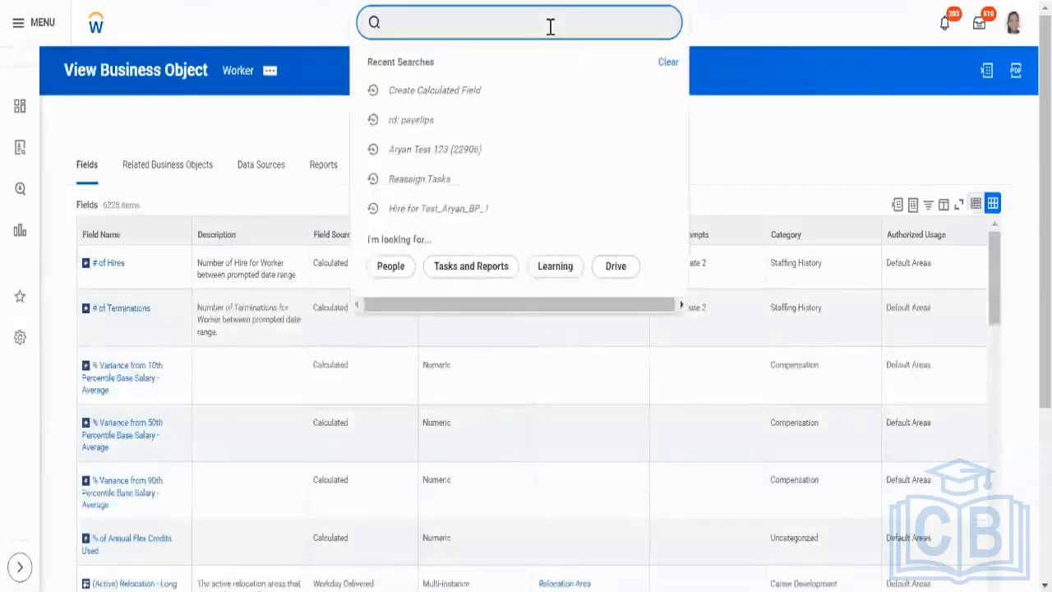
pyautogui.write('field:')
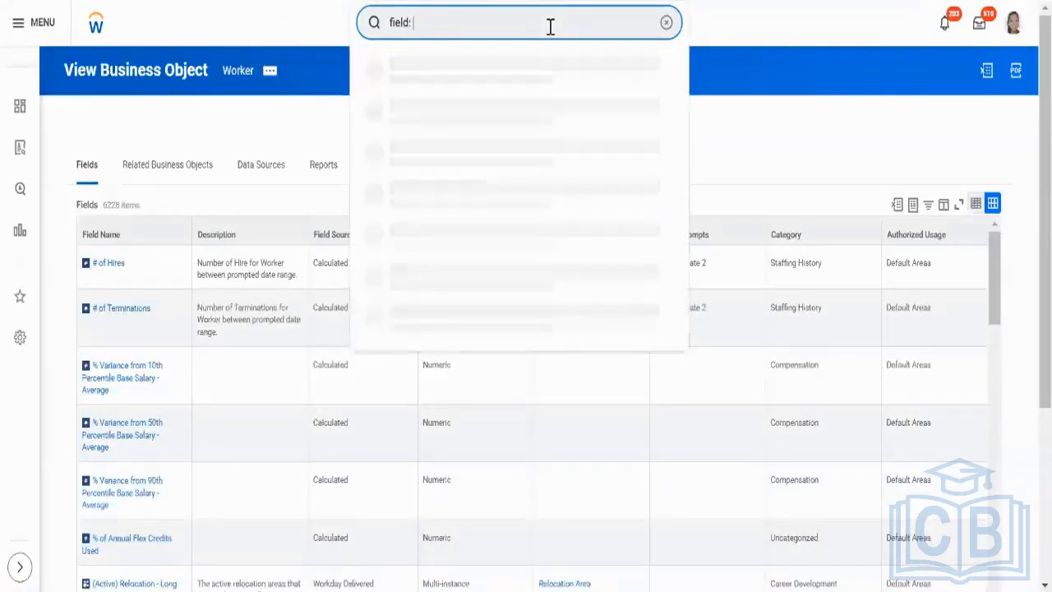
pyautogui.write(' a')
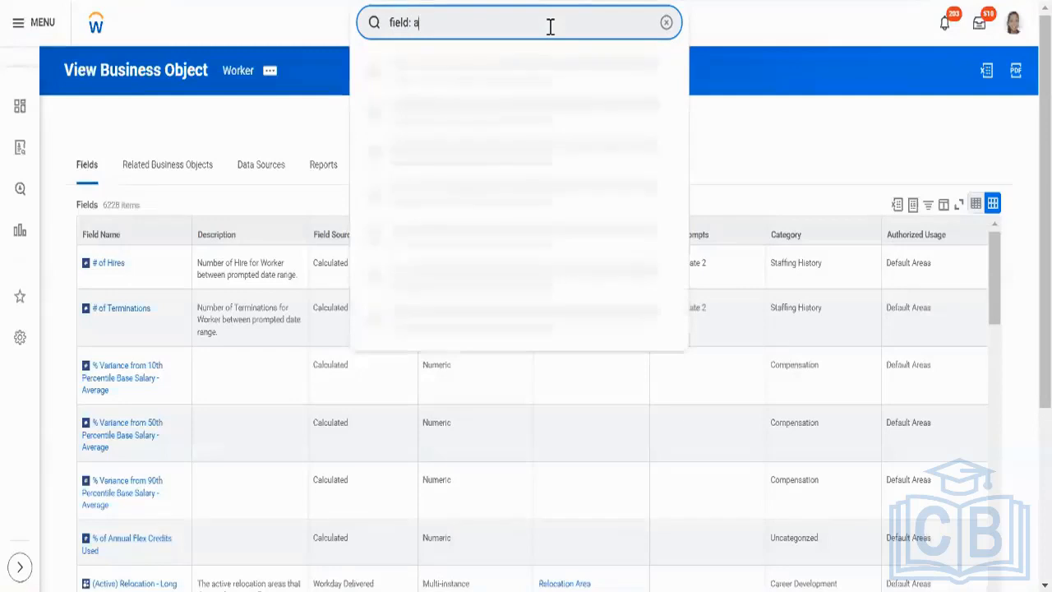
pyautogui.write('ryan_Esi')
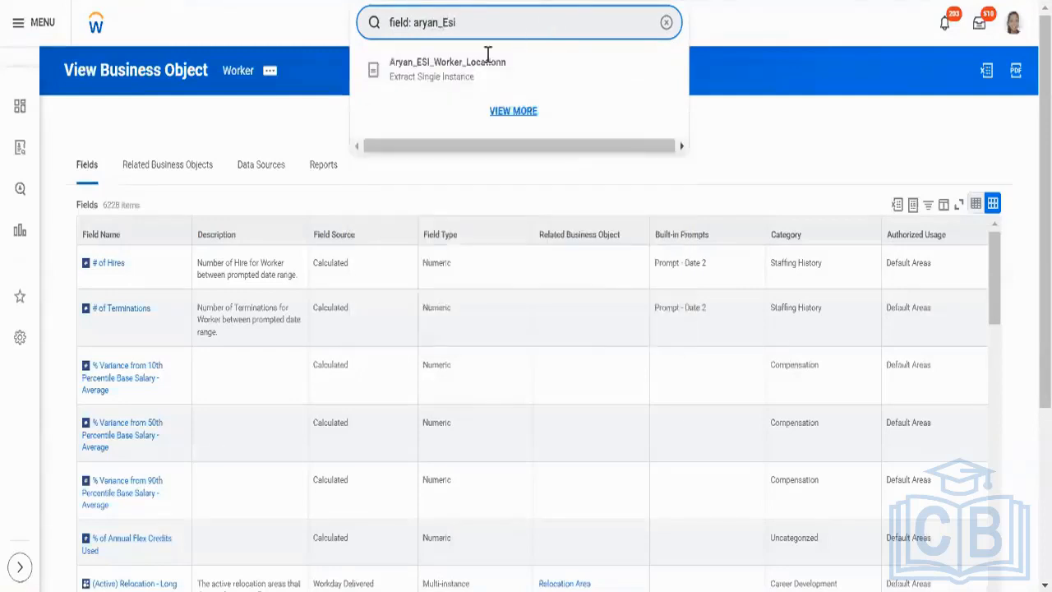
pyautogui.click(486, 69)
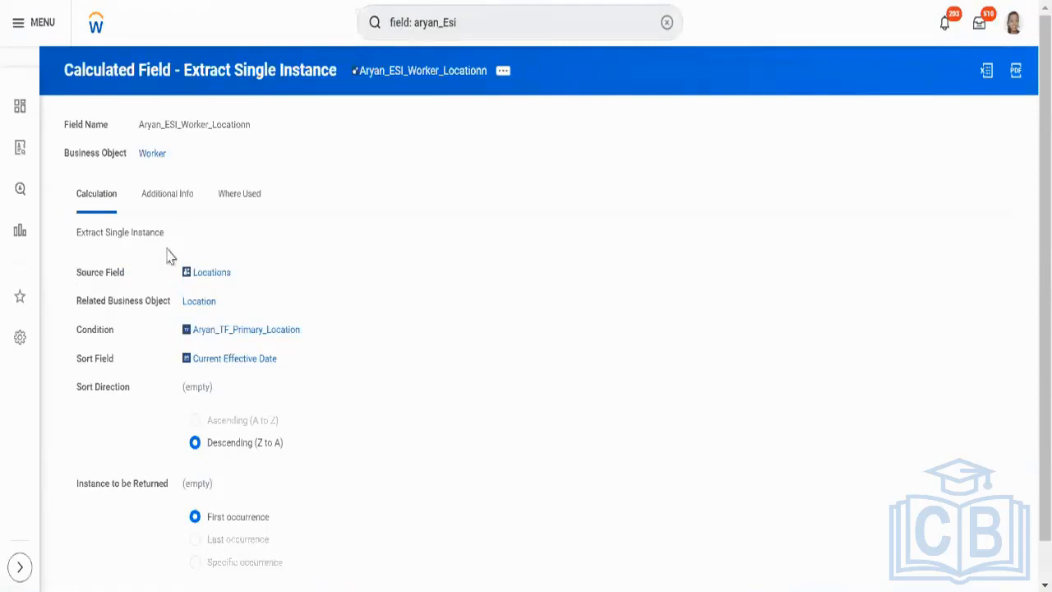
# Examine the field's source field and related business object, and open the Worker business object in a new tab
pyautogui.moveTo(169, 280); pyautogui.dragTo(239, 286)
pyautogui.tripleClick(152, 313)
pyautogui.click(149, 314)
pyautogui.moveTo(220, 290); pyautogui.dragTo(183, 305)
pyautogui.click(349, 232)
pyautogui.rightClick(148, 156)
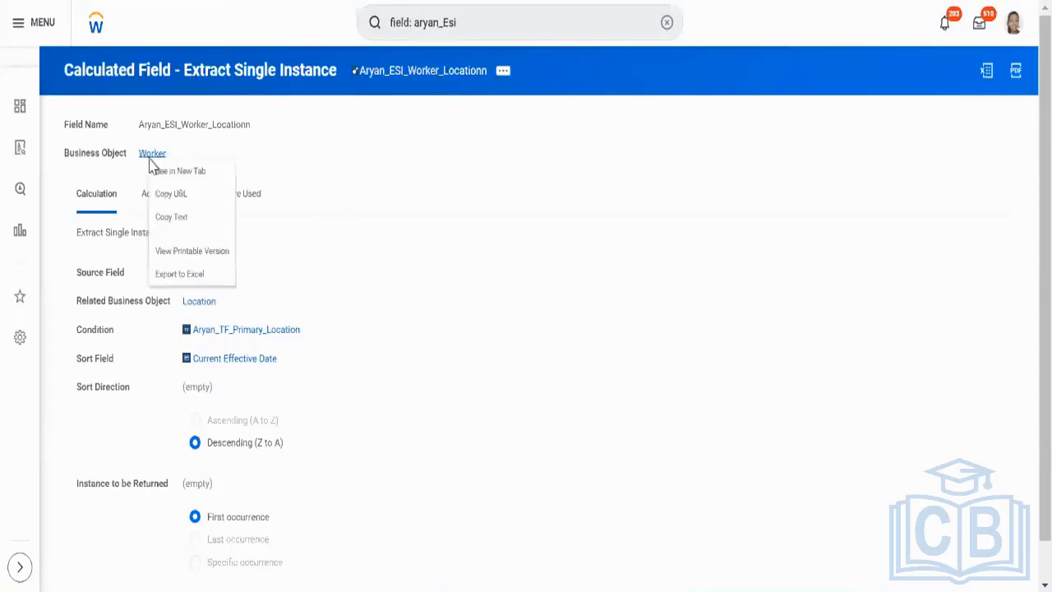
pyautogui.click(170, 171)
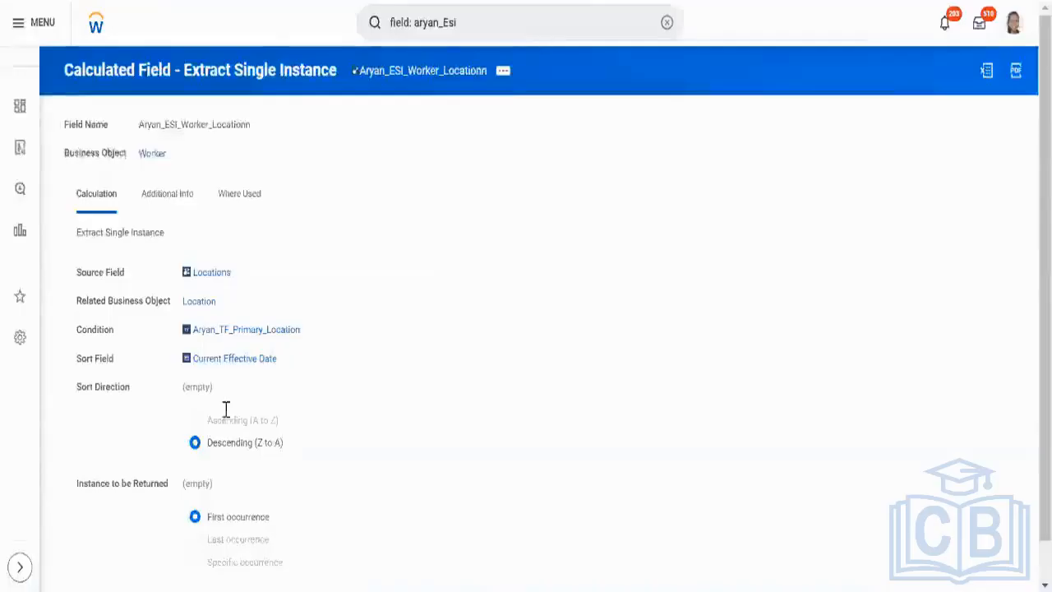
pyautogui.rightClick(194, 304)
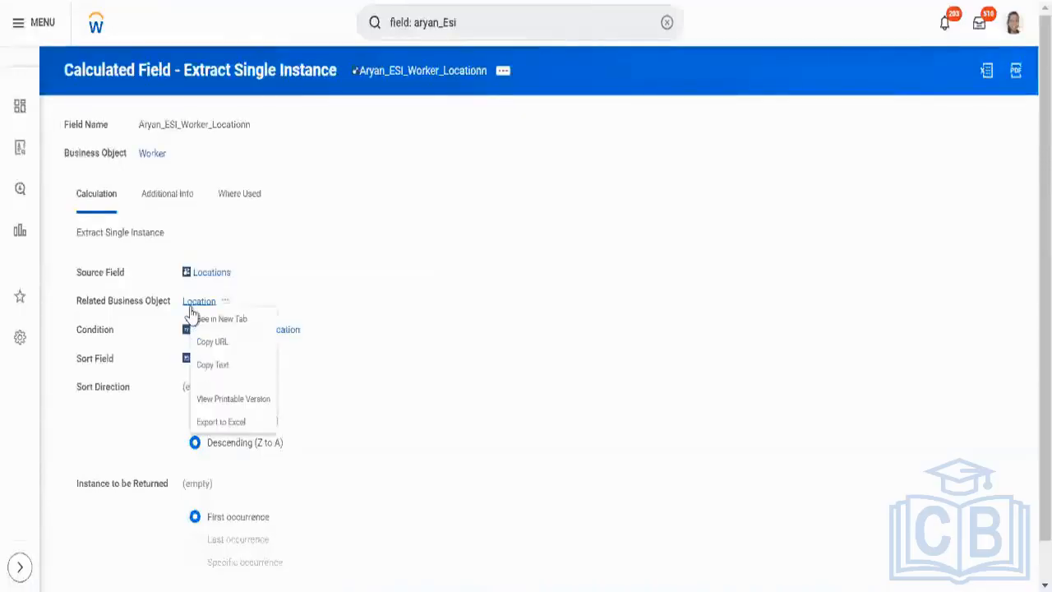
pyautogui.click(336, 283)
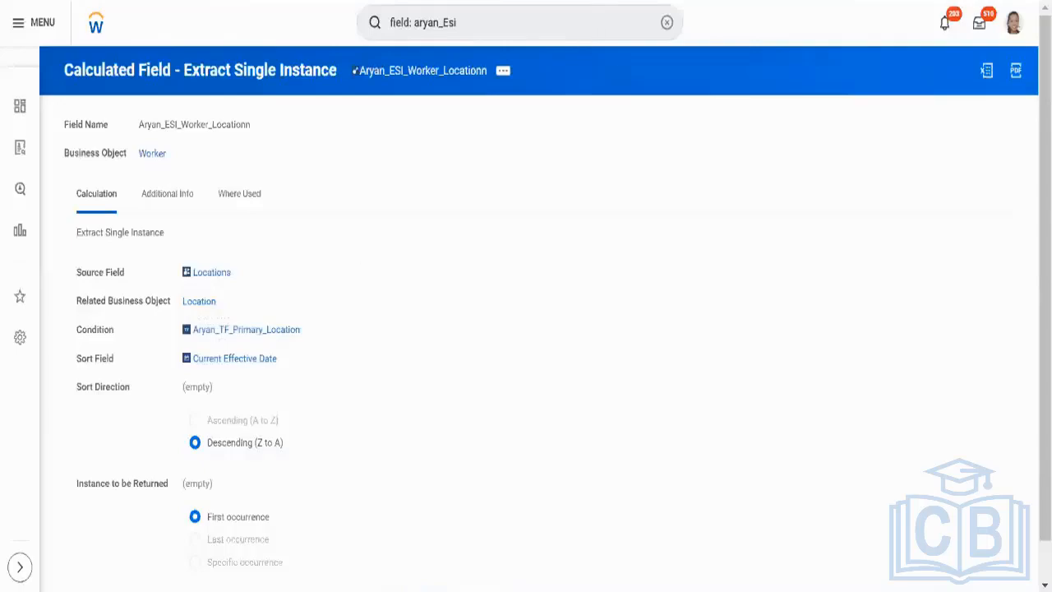
# In the Worker business object's links to related business objects, filter the Business Object column to Location
pyautogui.hotkey('ctrl', 'Tab')
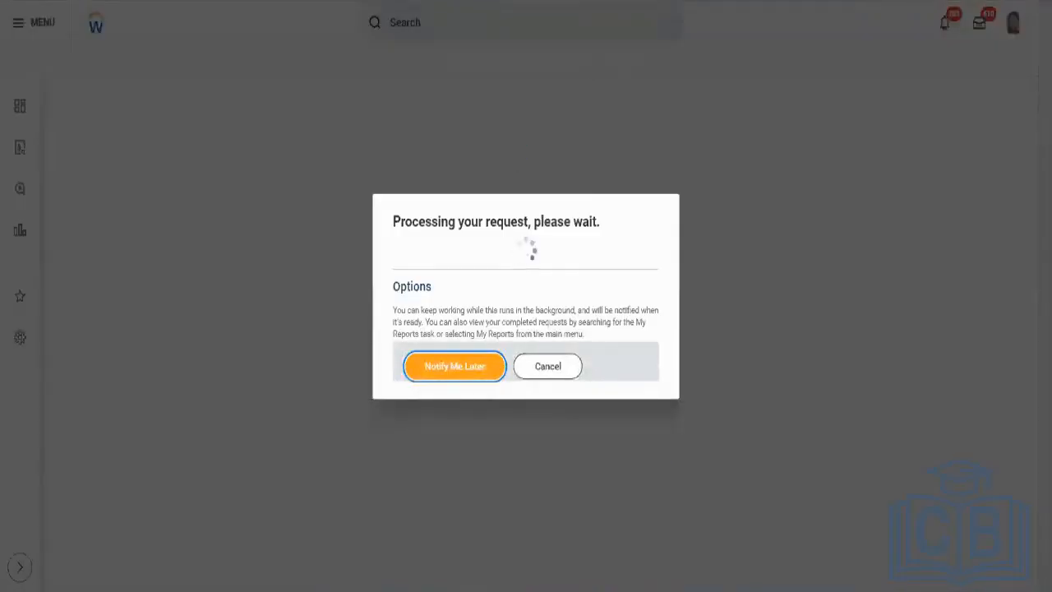
pyautogui.hotkey('ctrl', 'shift', 'Tab')
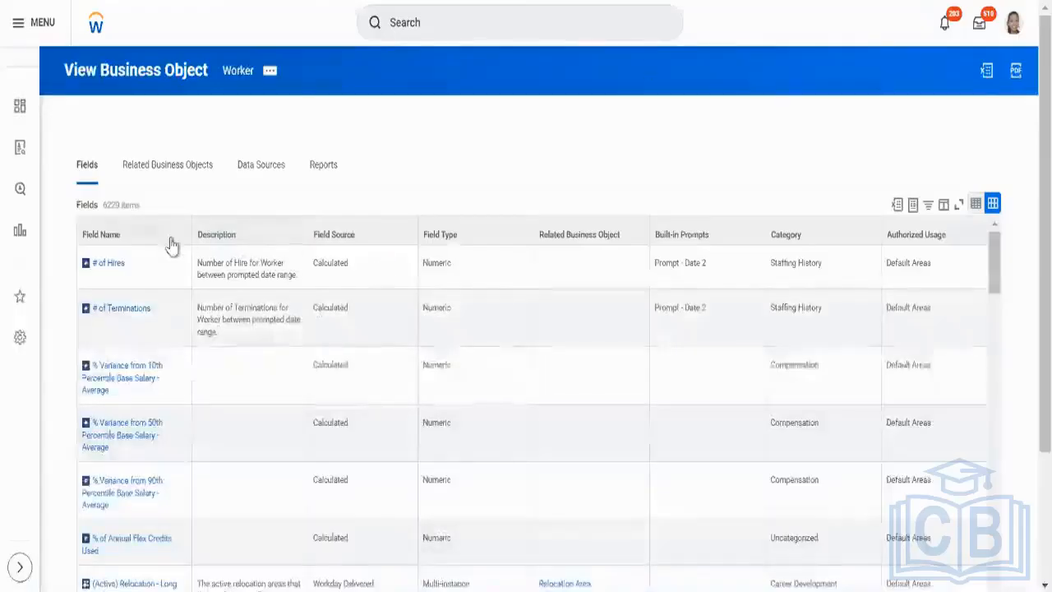
pyautogui.click(173, 169)
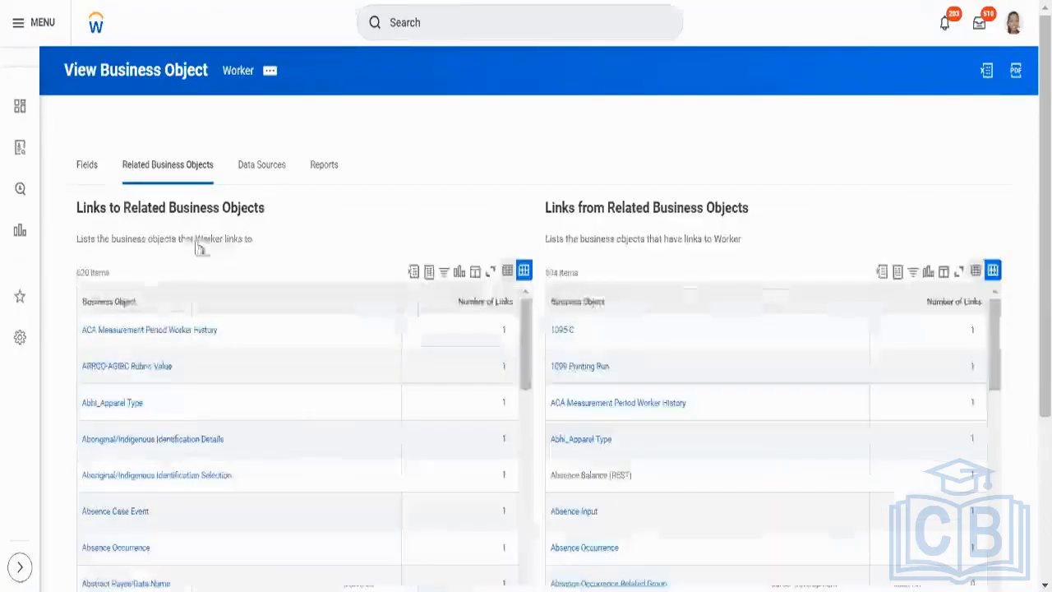
pyautogui.click(156, 302)
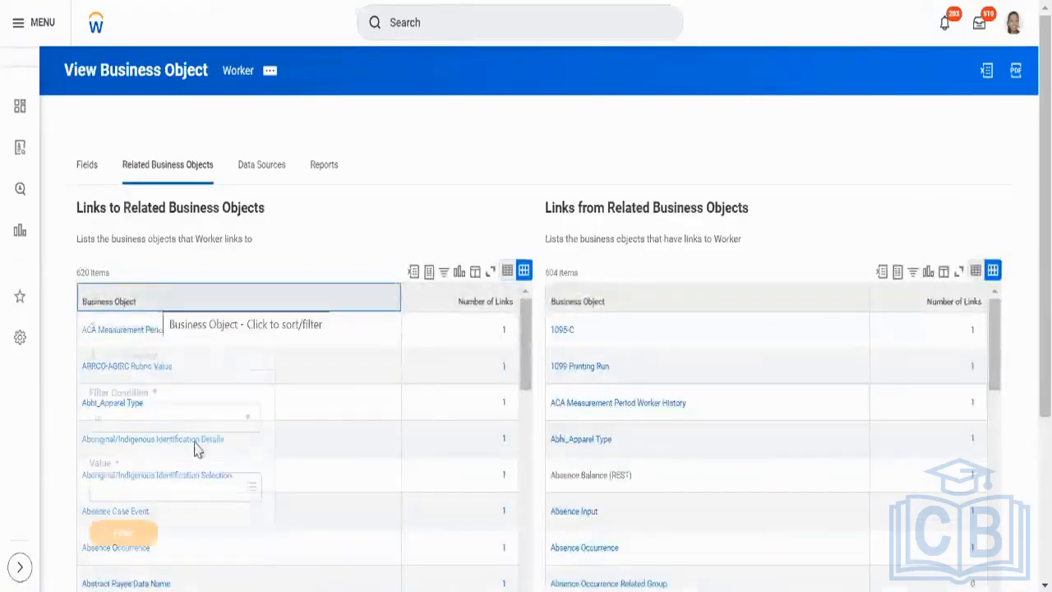
pyautogui.click(200, 483)
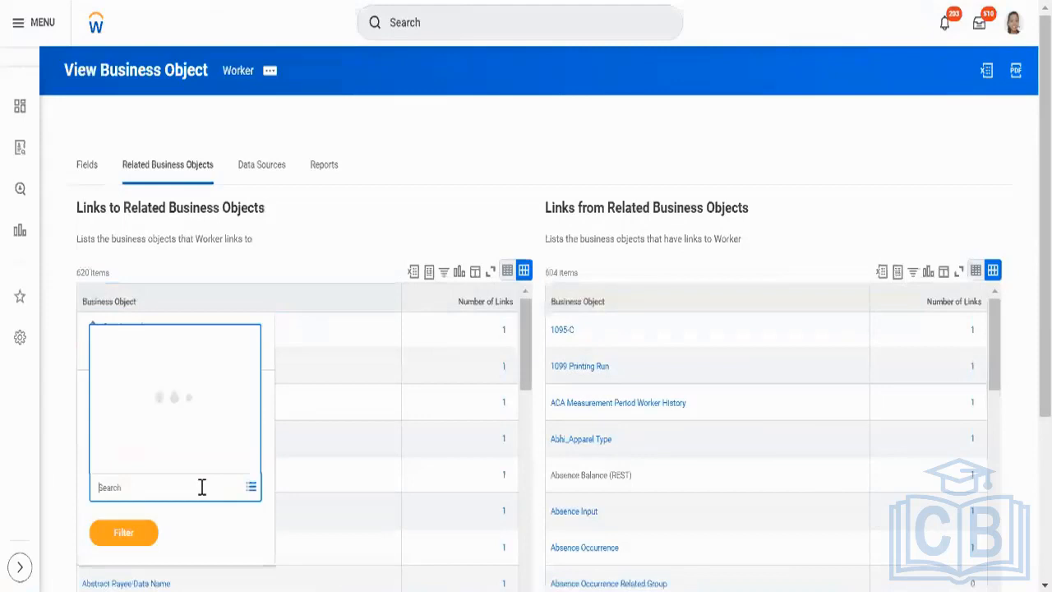
pyautogui.write('location')
pyautogui.press('Return')
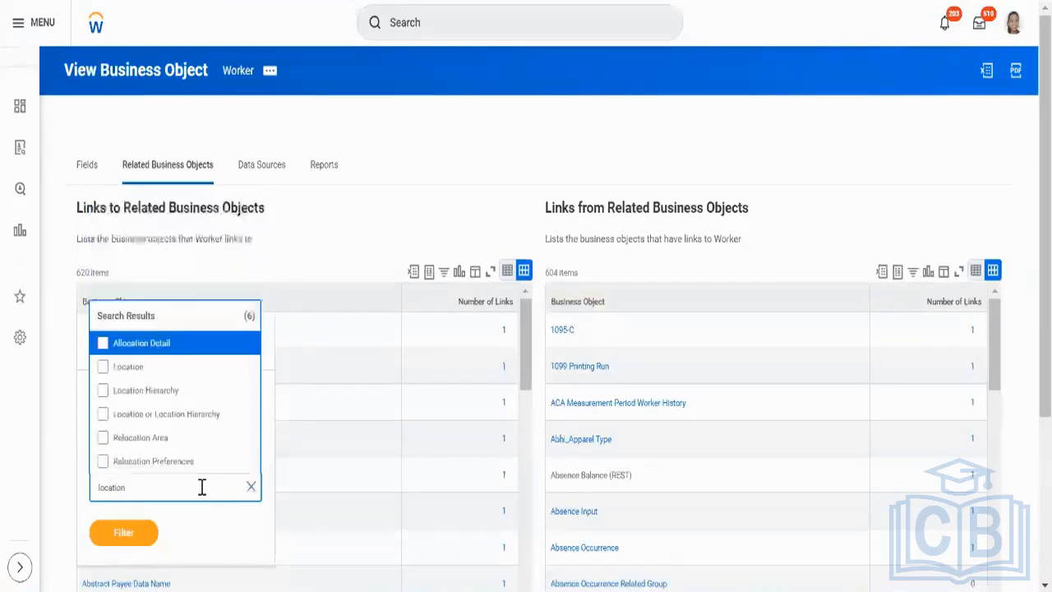
pyautogui.click(104, 368)
pyautogui.click(136, 539)
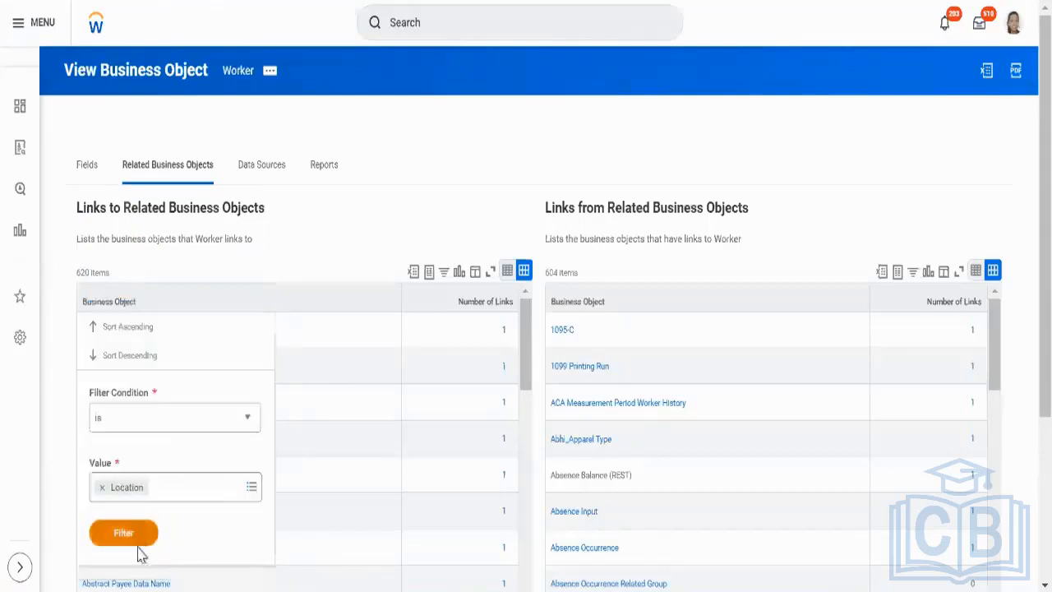
pyautogui.click(138, 536)
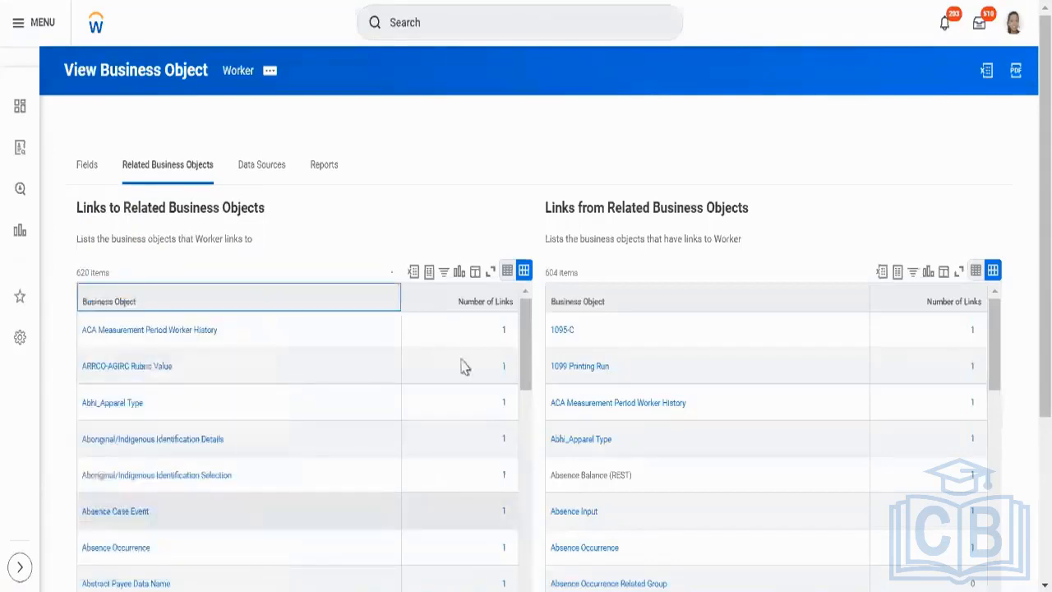
pyautogui.scroll(-3, 465, 365)
pyautogui.scroll(3, 449, 190)
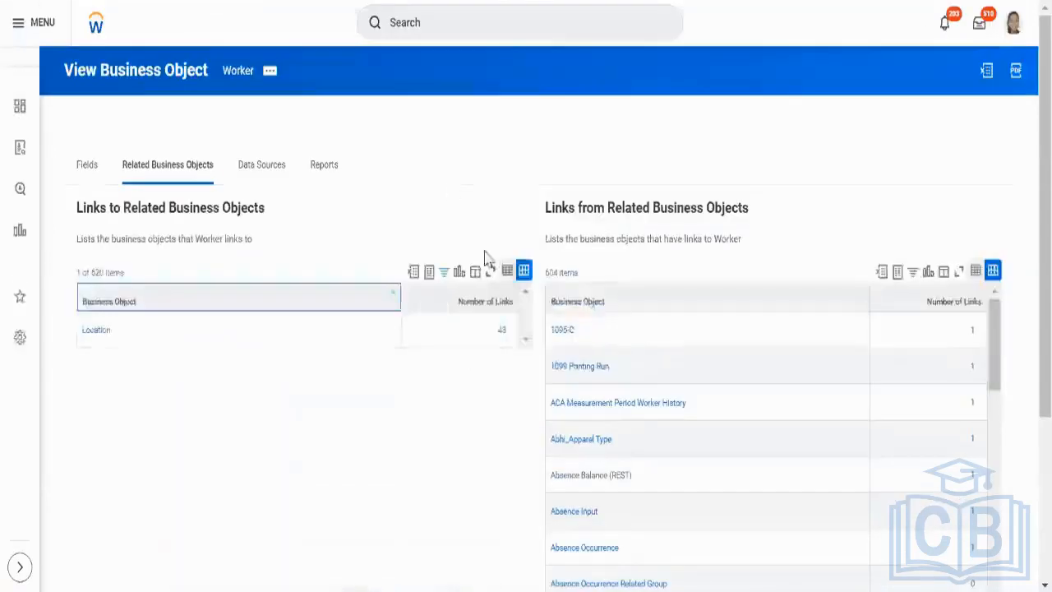
# Open the list of fields linking Worker to Location, examine the saved Extract Single Instance field's row, and close the list
pyautogui.click(502, 333)
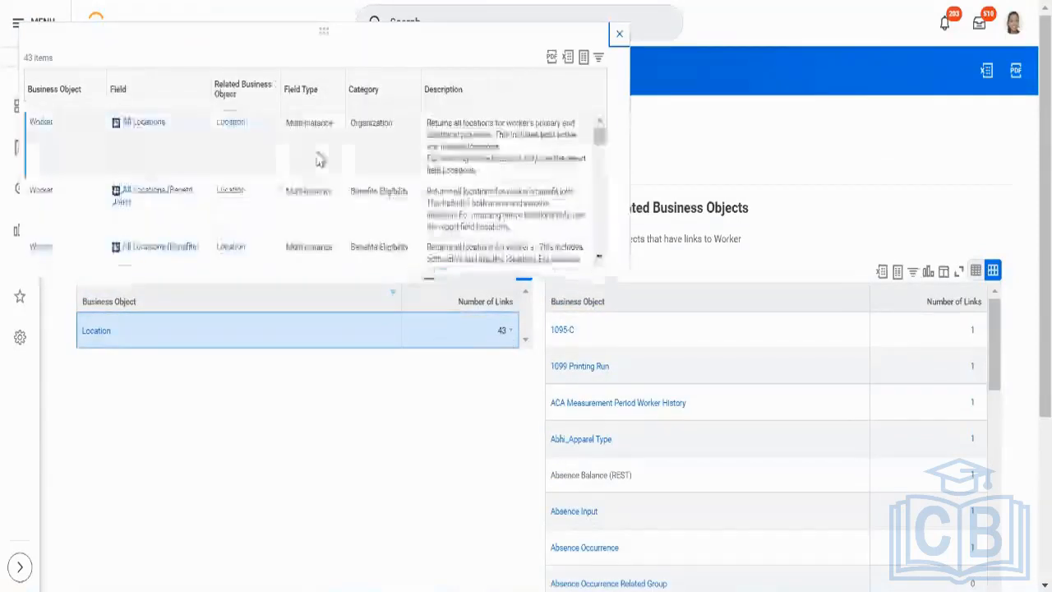
pyautogui.scroll(-1, 318, 160)
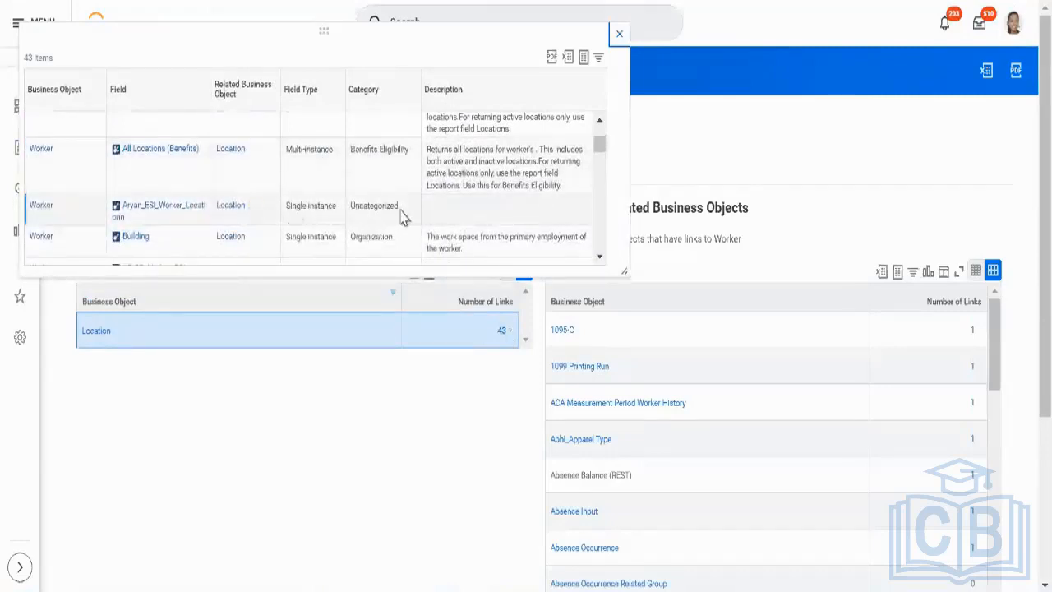
pyautogui.moveTo(404, 212); pyautogui.dragTo(80, 207)
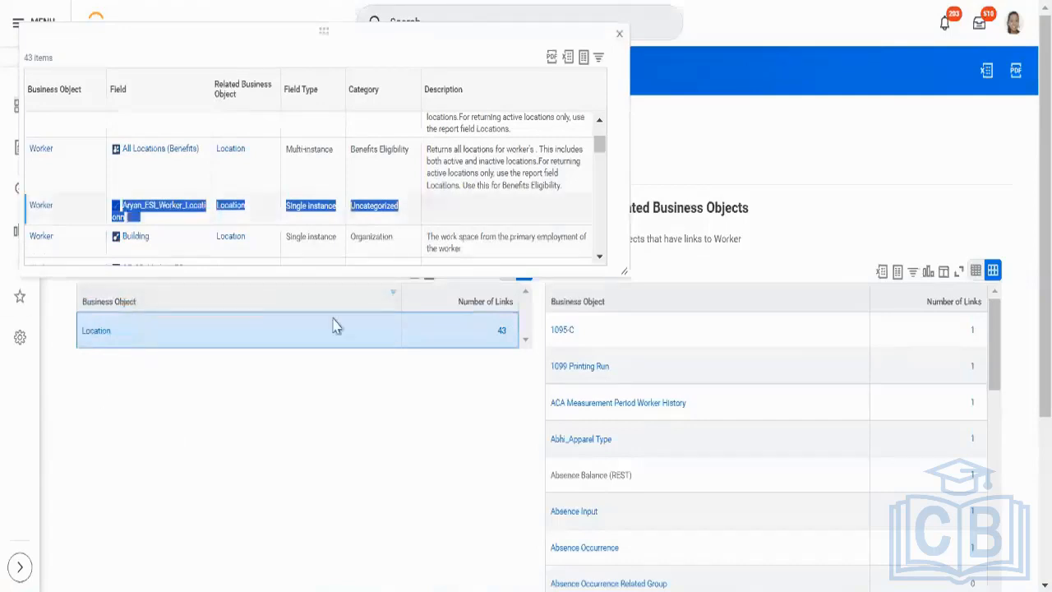
pyautogui.click(619, 33)
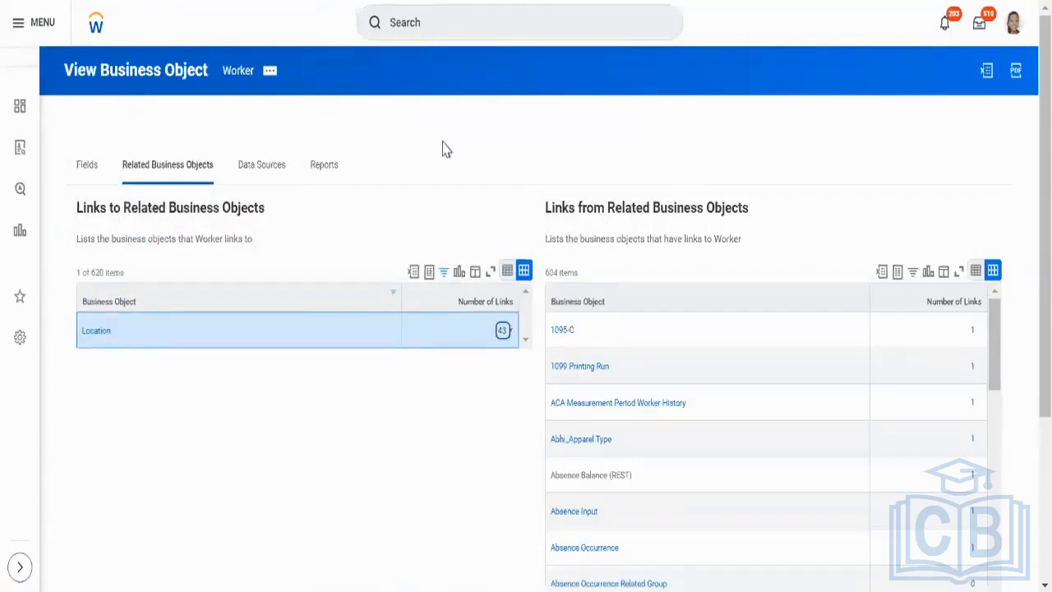
# Reopen the Worker-to-Location link list and compare the field types of All Locations and the saved Extract Single Instance field
pyautogui.click(504, 330)
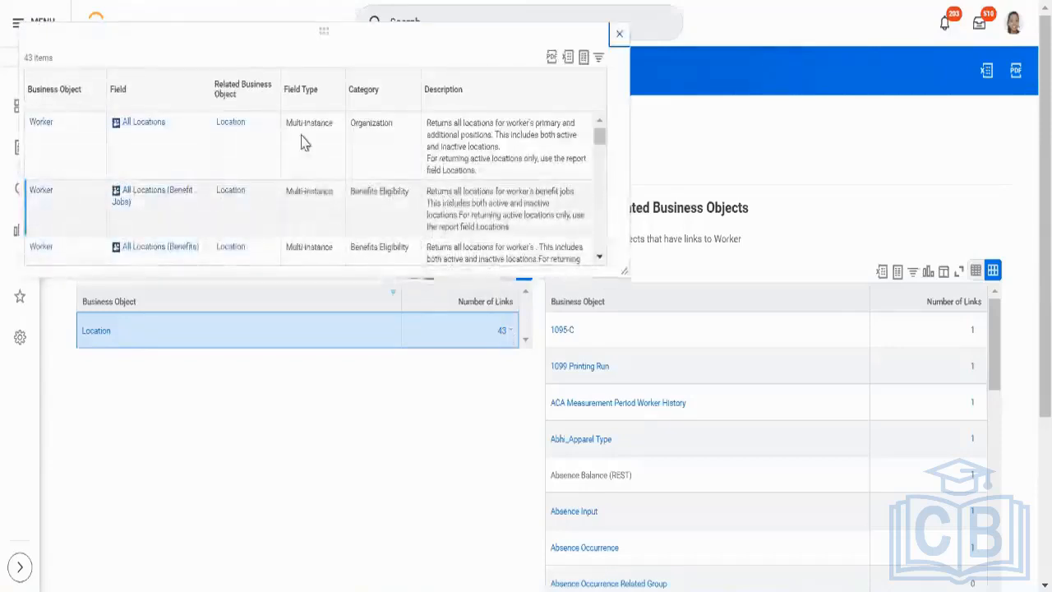
pyautogui.doubleClick(312, 134)
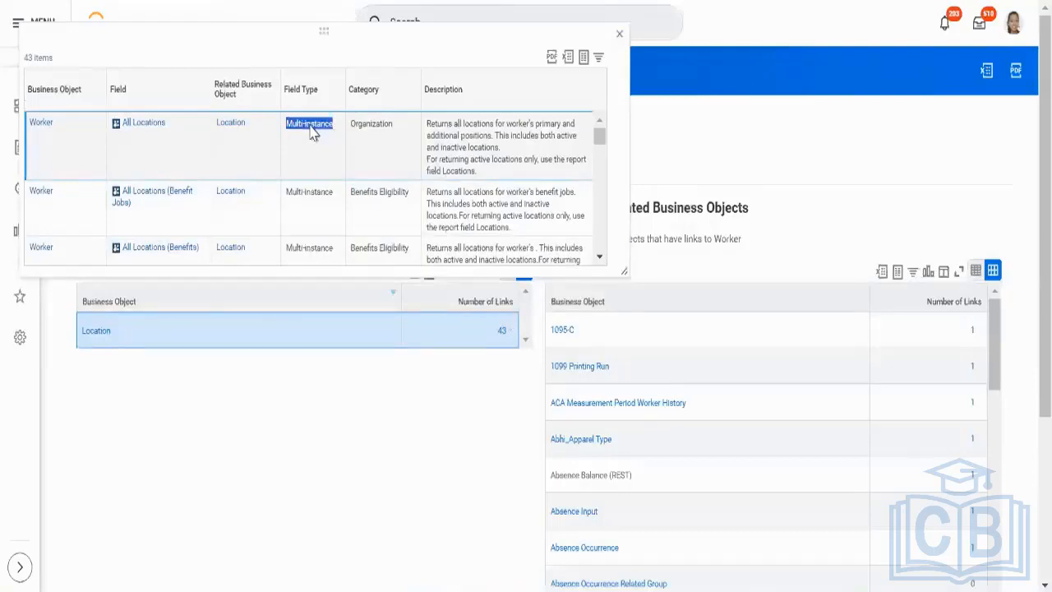
pyautogui.scroll(-2, 311, 133)
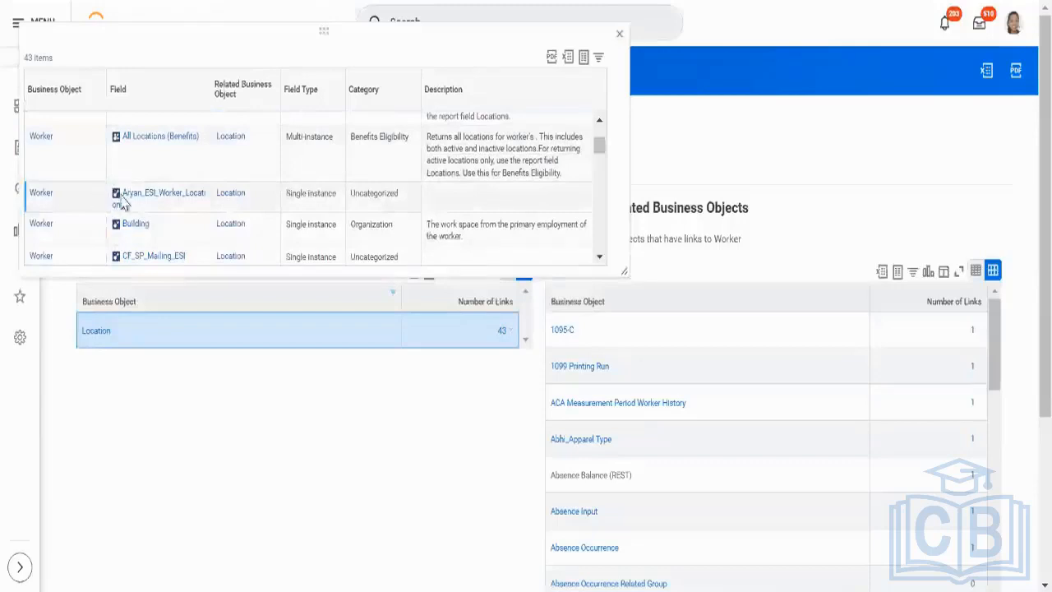
pyautogui.moveTo(122, 202); pyautogui.dragTo(199, 209)
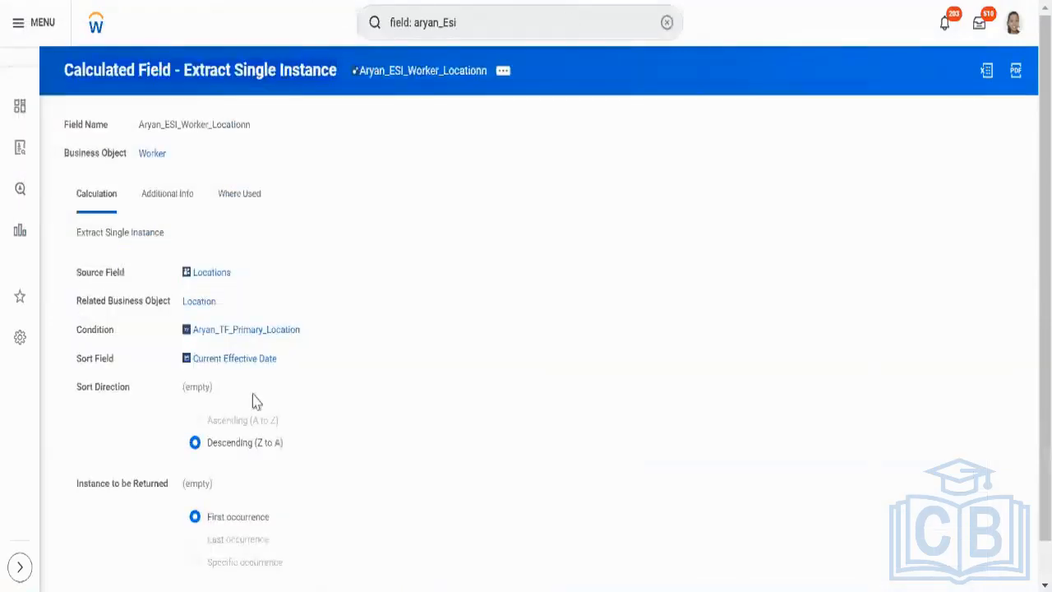
# Examine the condition and sort settings of the saved Extract Single Instance field, and return to the Worker-to-Location link list
pyautogui.moveTo(170, 338); pyautogui.dragTo(294, 391)
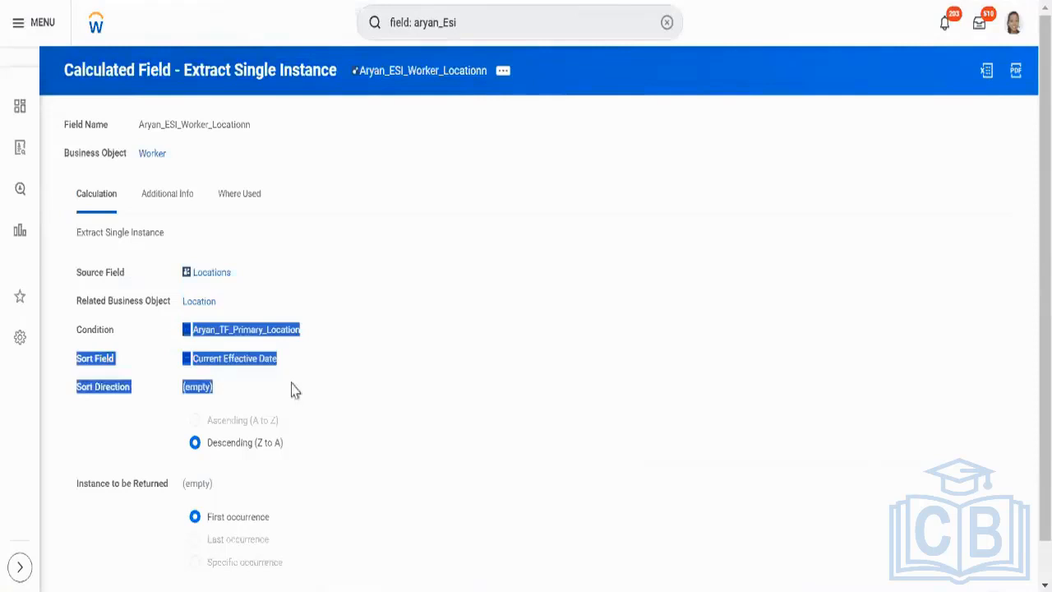
pyautogui.click(482, 309)
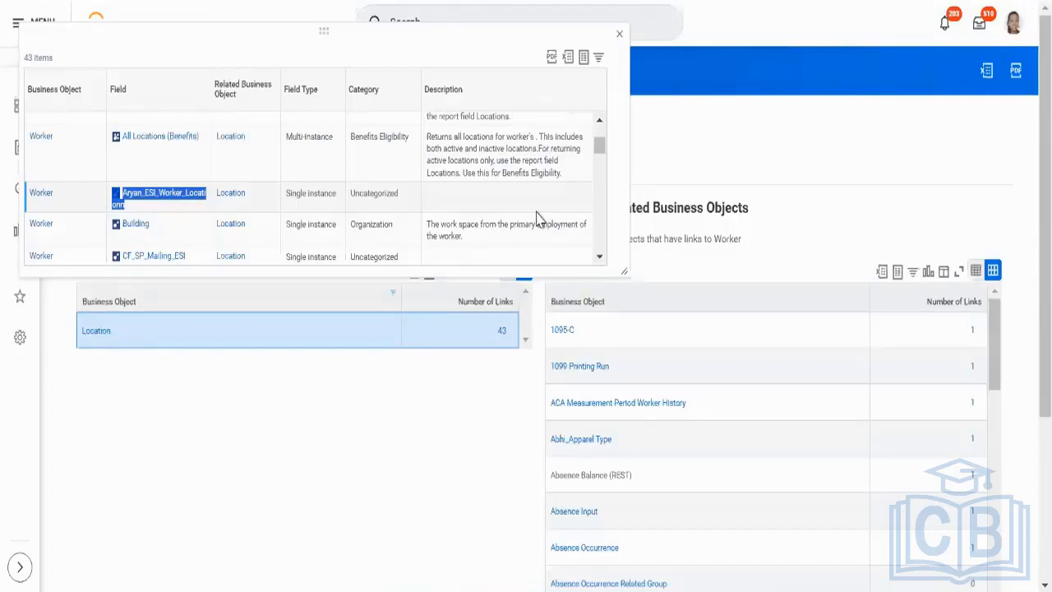
pyautogui.tripleClick(326, 146)
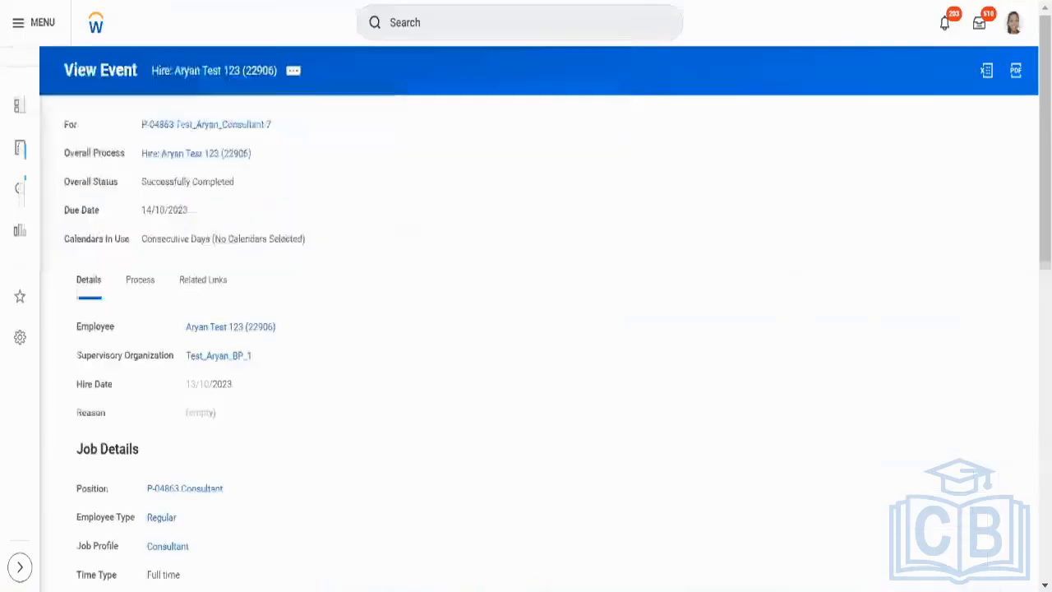
# Start a new calculated field and name it with the creator's first name followed by "_EMI_Worker_Location"
pyautogui.click(544, 23)
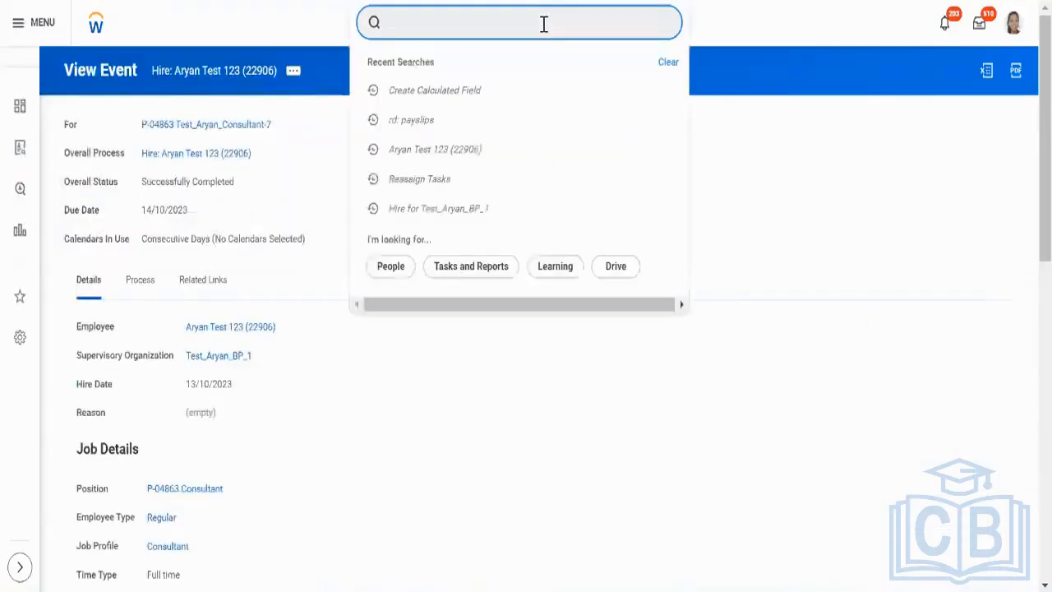
pyautogui.write('create')
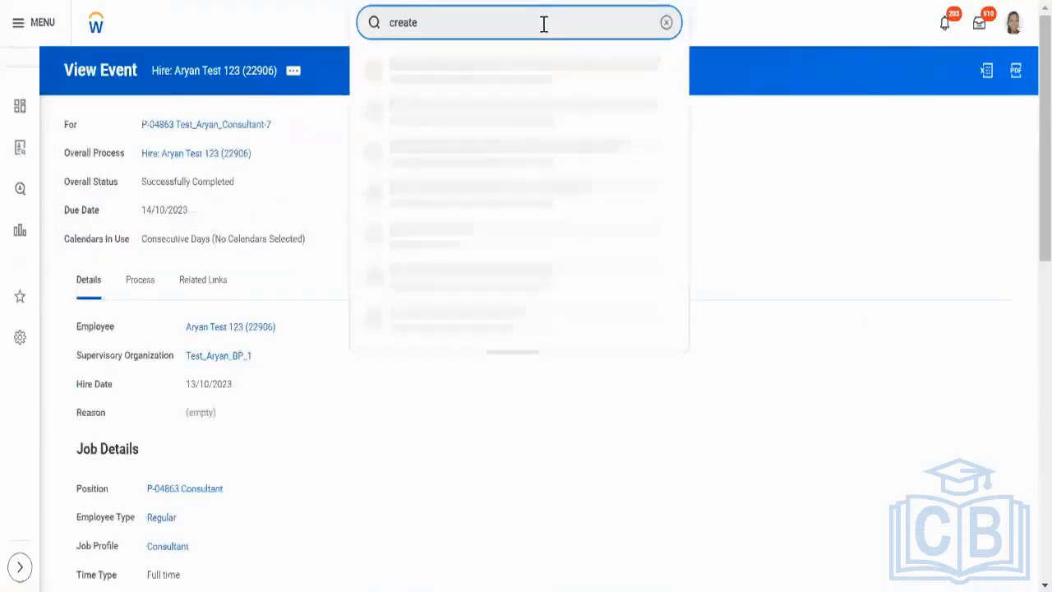
pyautogui.write(' calc fie')
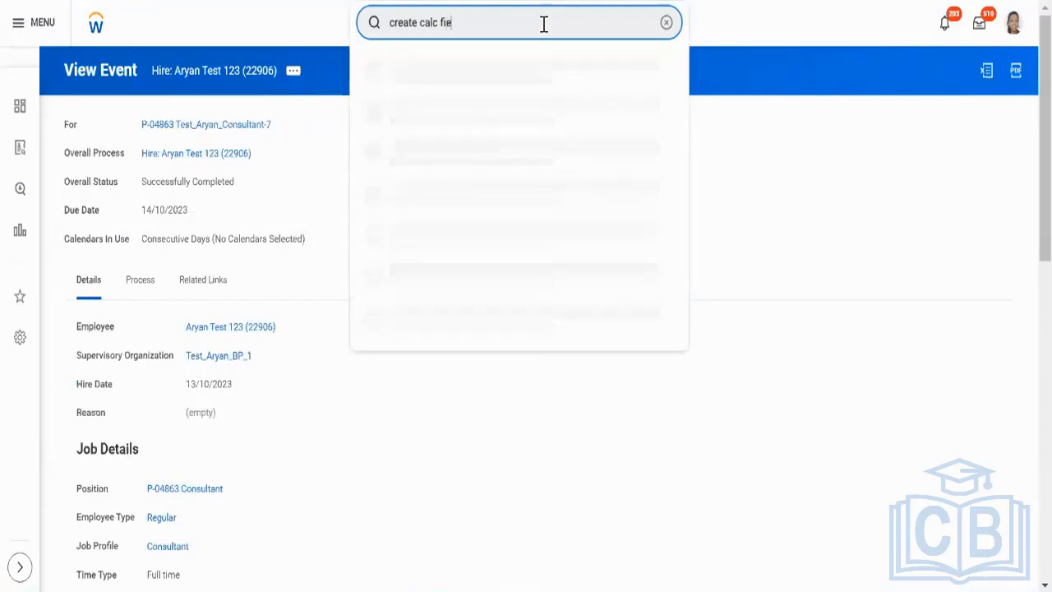
pyautogui.click(505, 70)
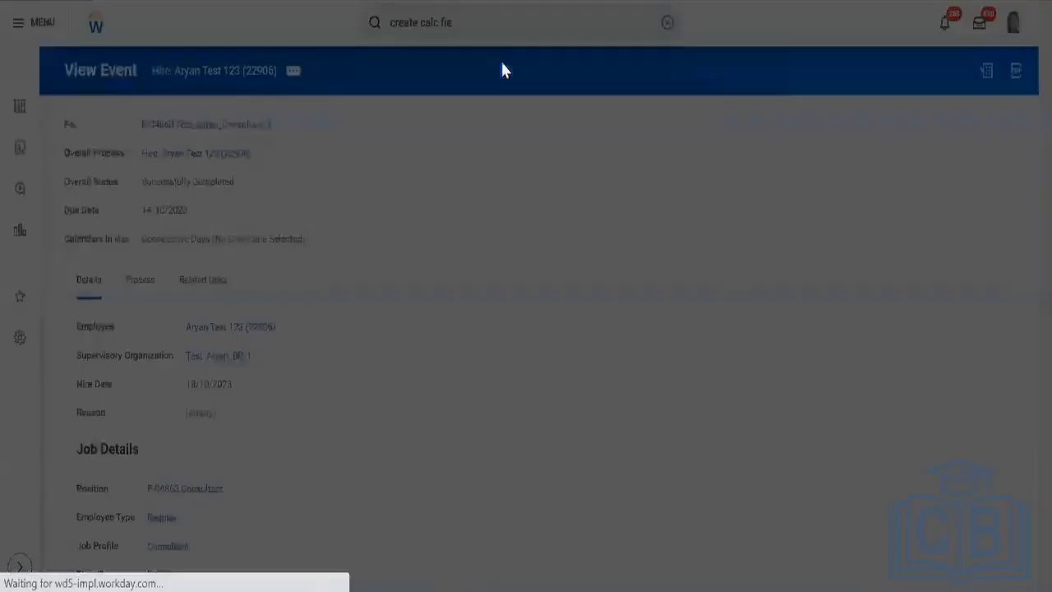
pyautogui.click(500, 189)
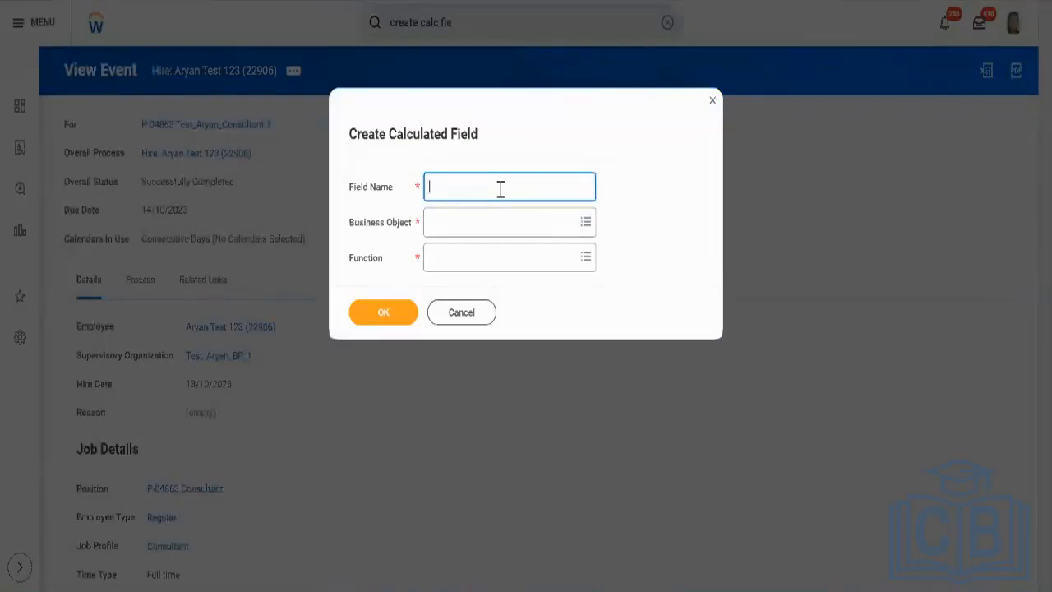
pyautogui.write('Anyan_')
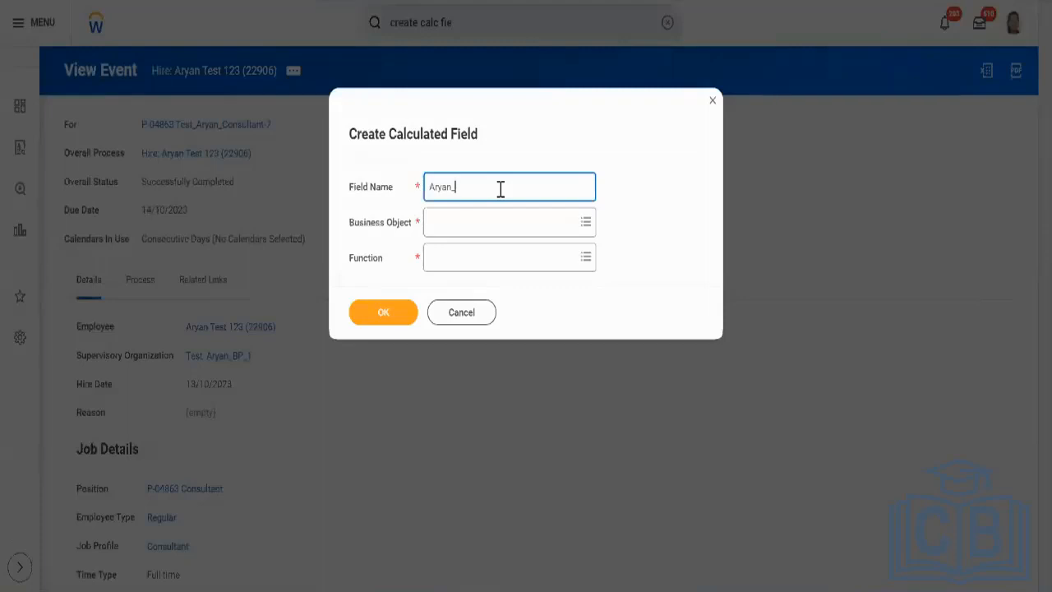
pyautogui.write('EMI_Work')
pyautogui.write('er_Location')
# Set the new field's business object to Worker and its function to Extract Multi-Instance, and confirm the setup
pyautogui.click(508, 222)
pyautogui.write('worker')
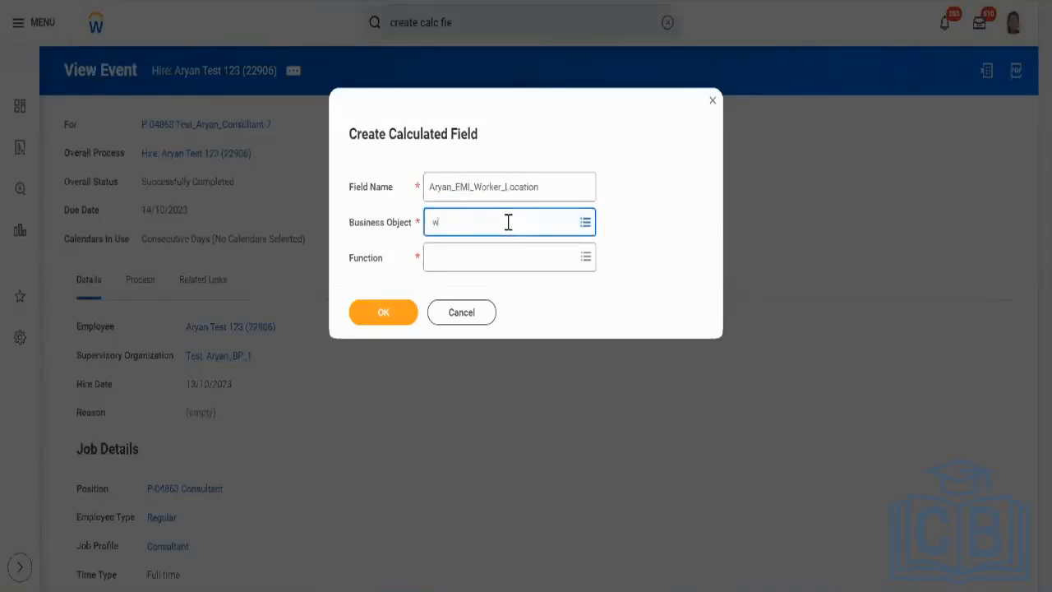
pyautogui.press('Return')
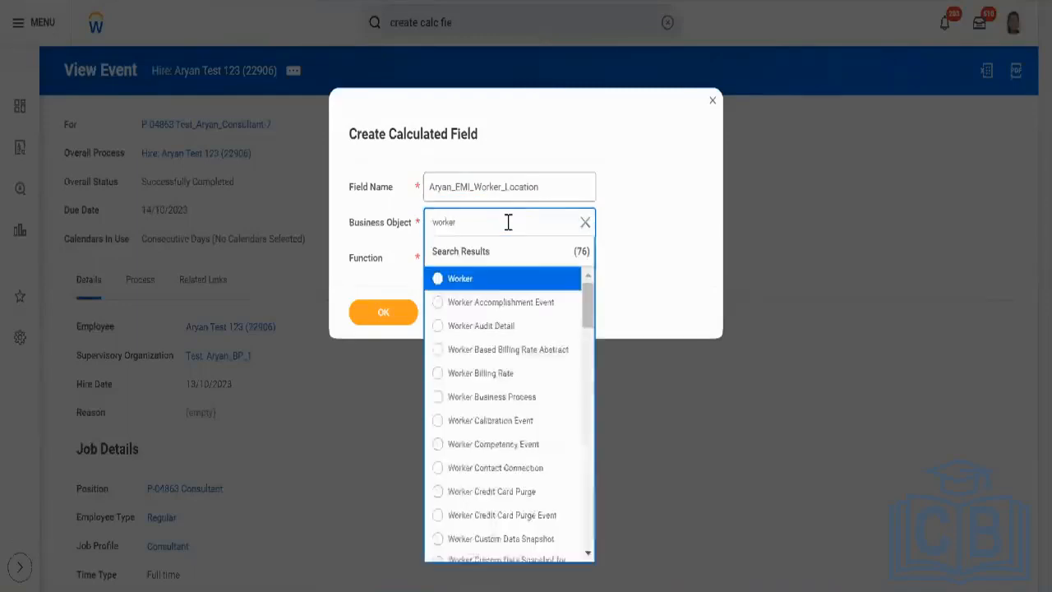
pyautogui.press('Return')
pyautogui.click(504, 255)
pyautogui.write('em')
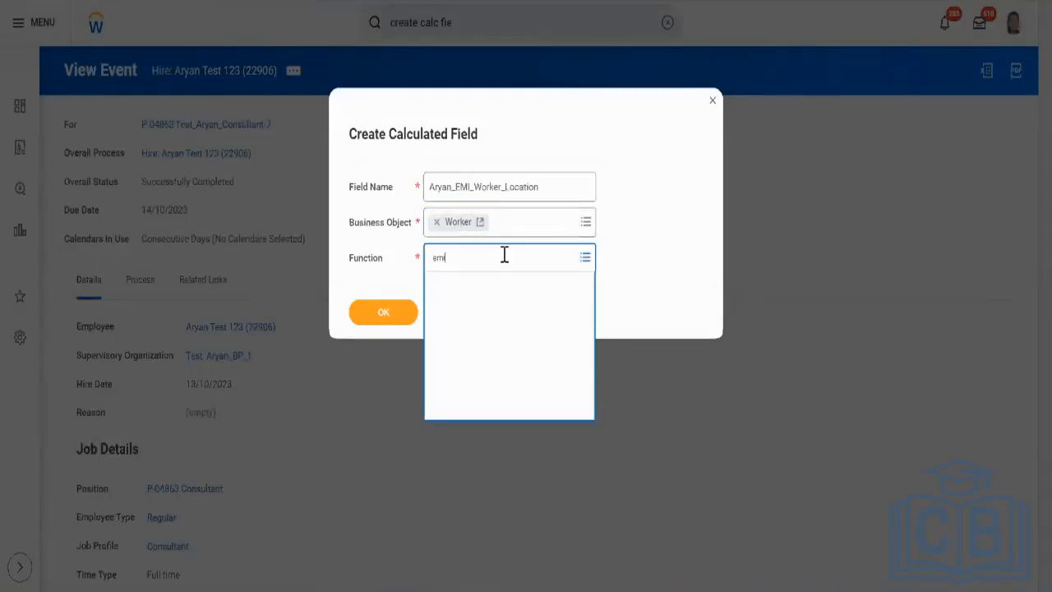
pyautogui.press('Return')
pyautogui.click(411, 317)
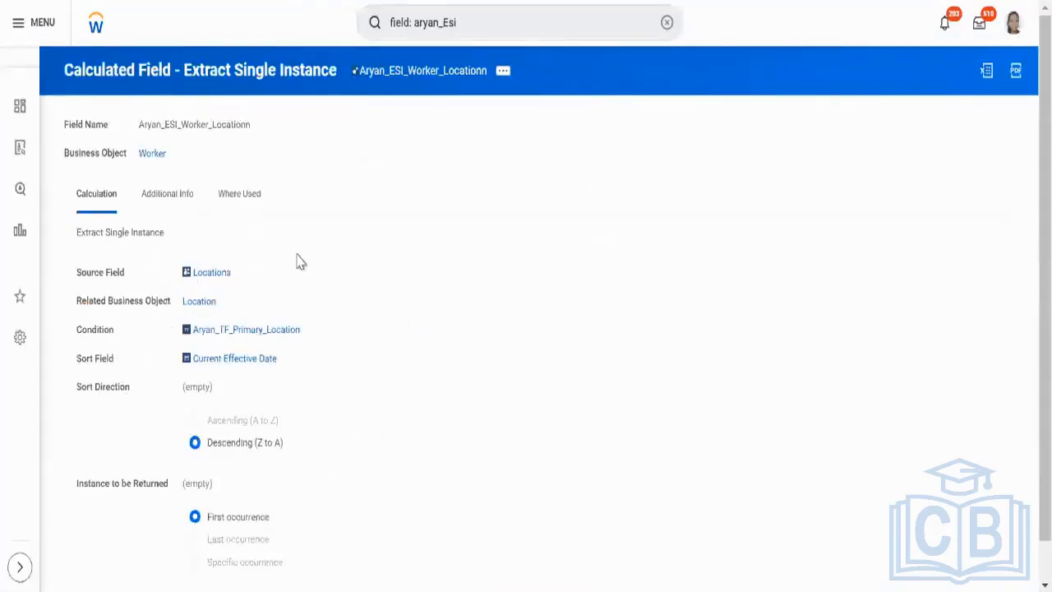
# Examine the available operation types for the Extract Multi-Instance field alongside the saved Extract Single Instance definition
pyautogui.scroll(-1, 380, 427)
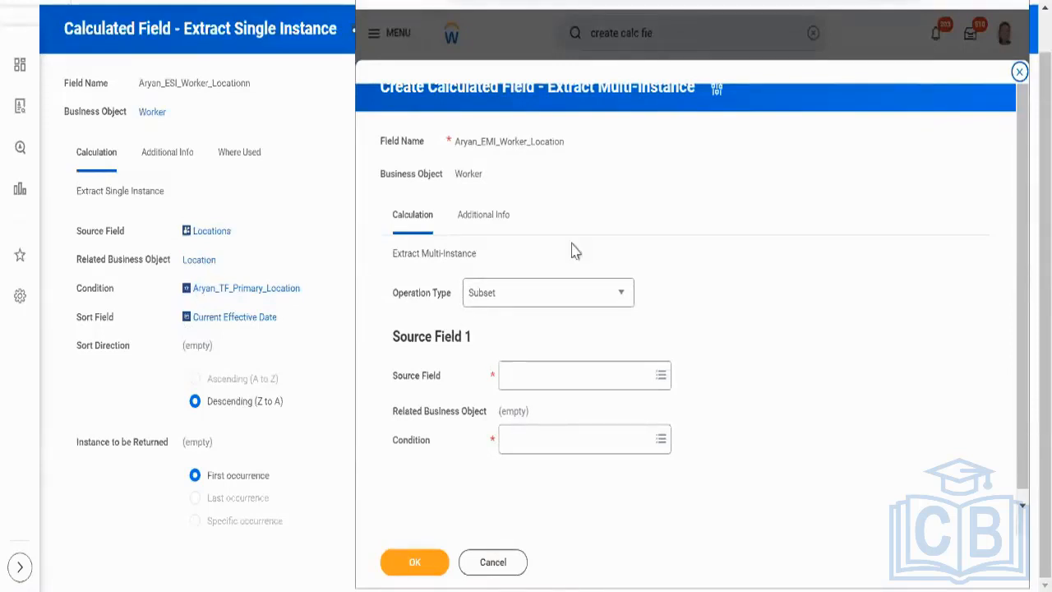
pyautogui.click(600, 300)
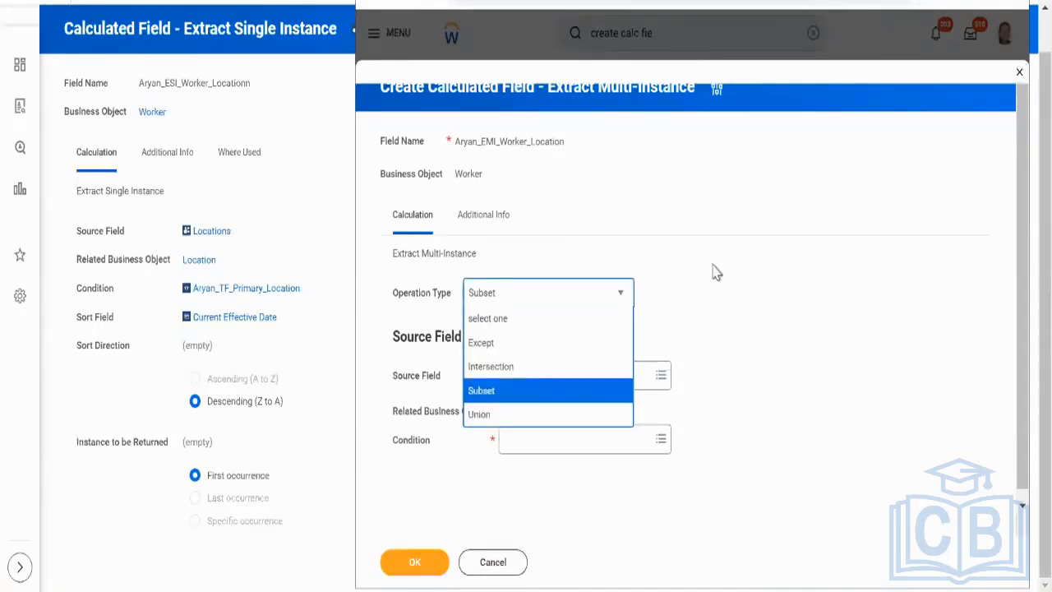
pyautogui.click(712, 266)
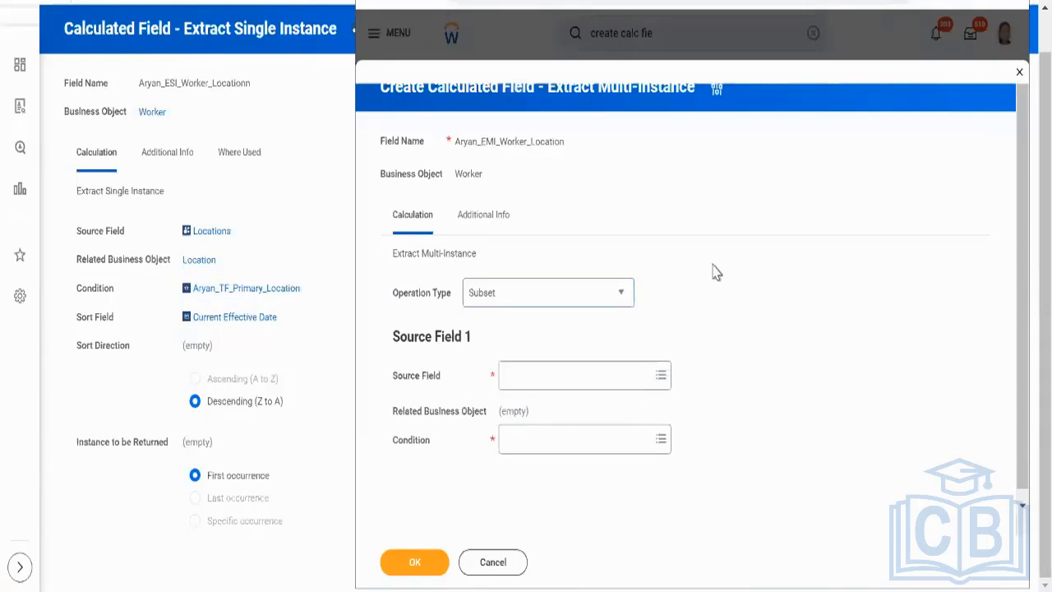
# Search the source fields for "location", check the Location field's details, and set Location as the source field
pyautogui.click(620, 377)
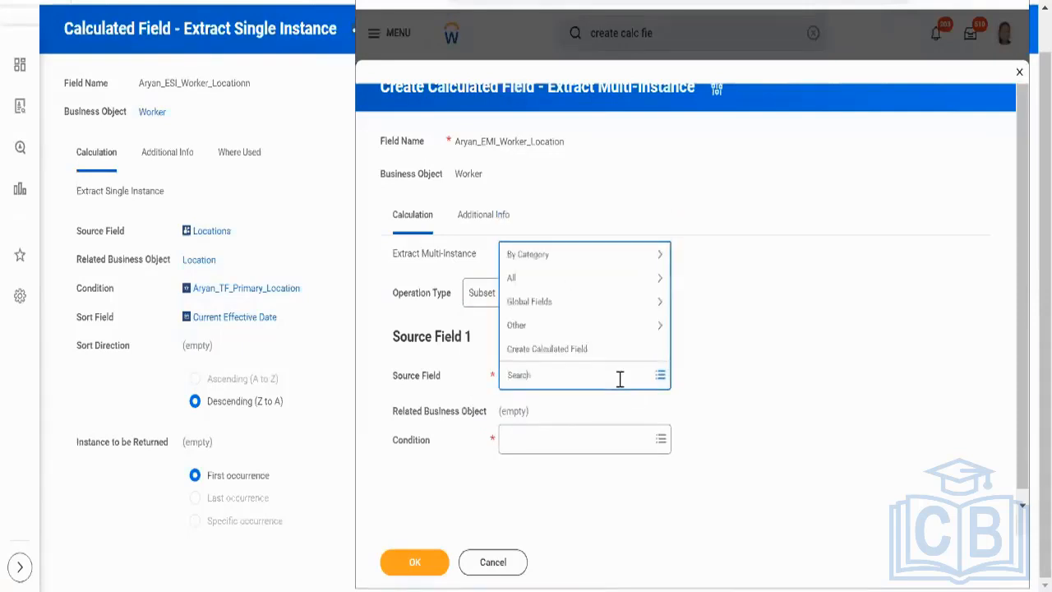
pyautogui.write('location')
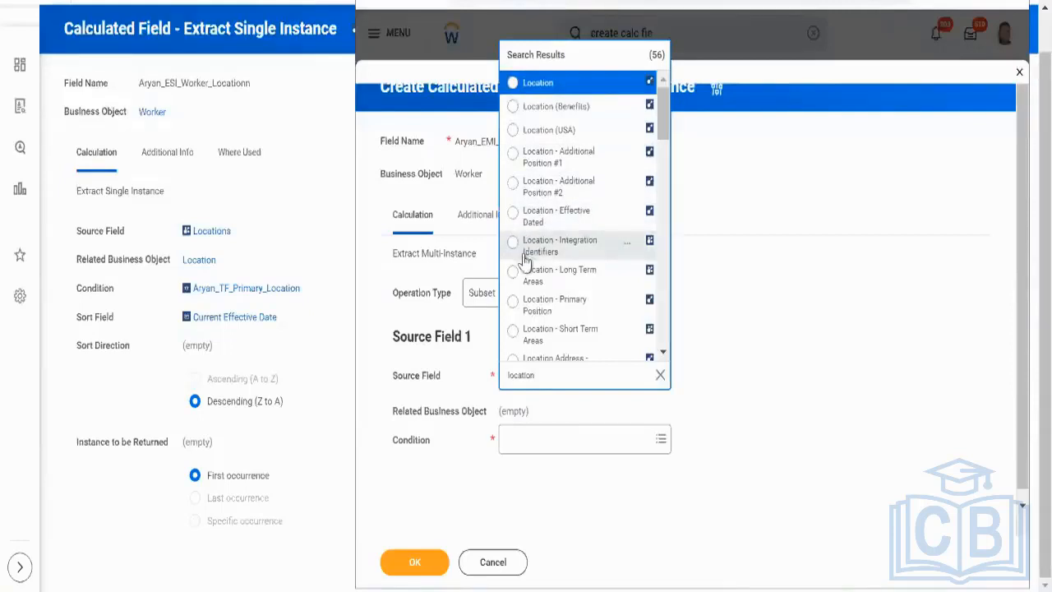
pyautogui.click(628, 84)
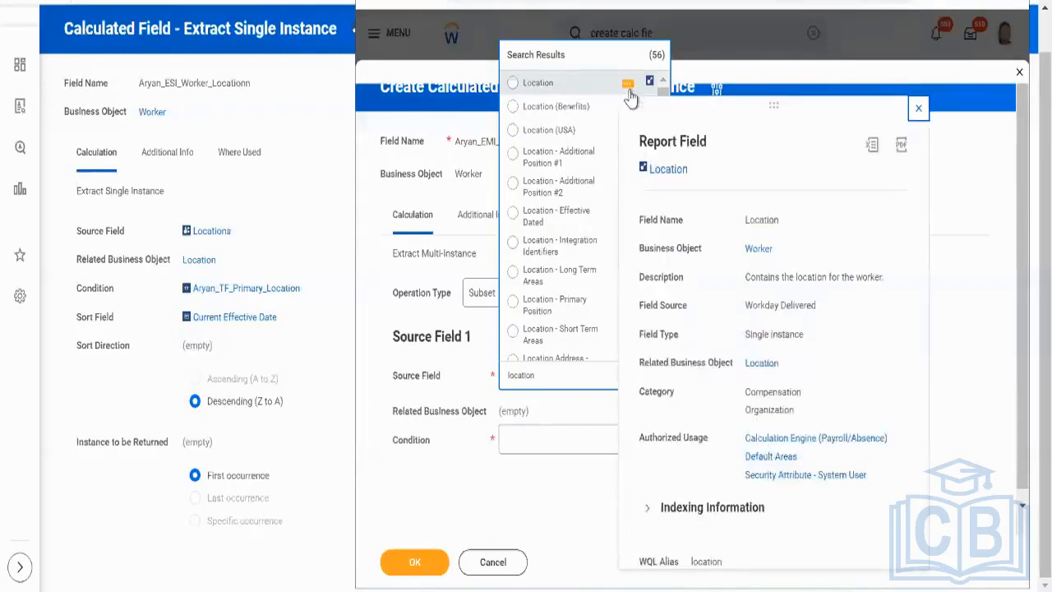
pyautogui.click(606, 86)
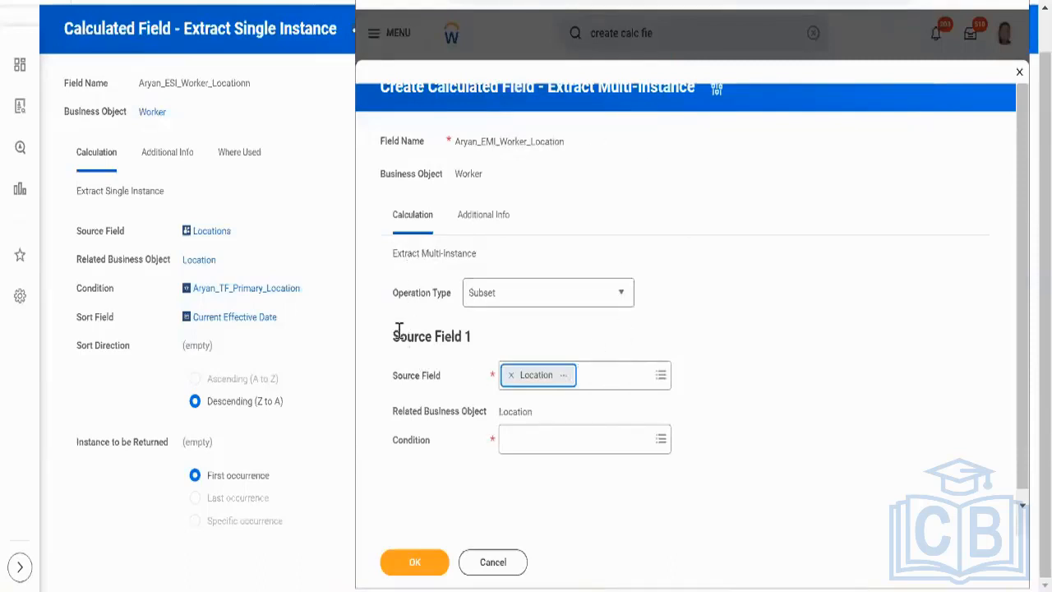
# Try the Union, Intersection and Except operation types in turn to compare their source field settings, and return the operation type to Subset
pyautogui.click(507, 304)
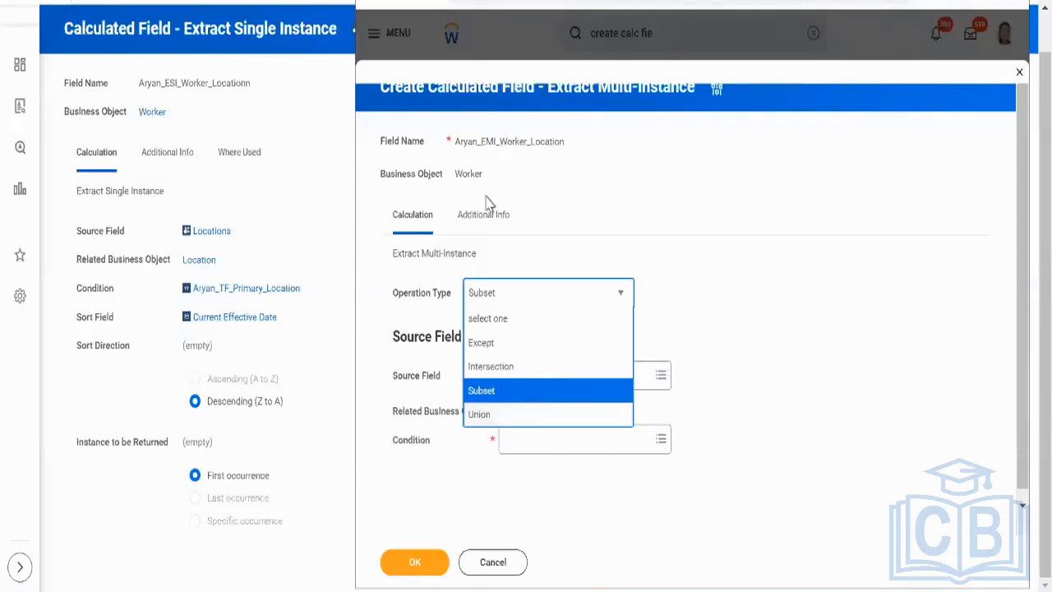
pyautogui.scroll(-1, 512, 402)
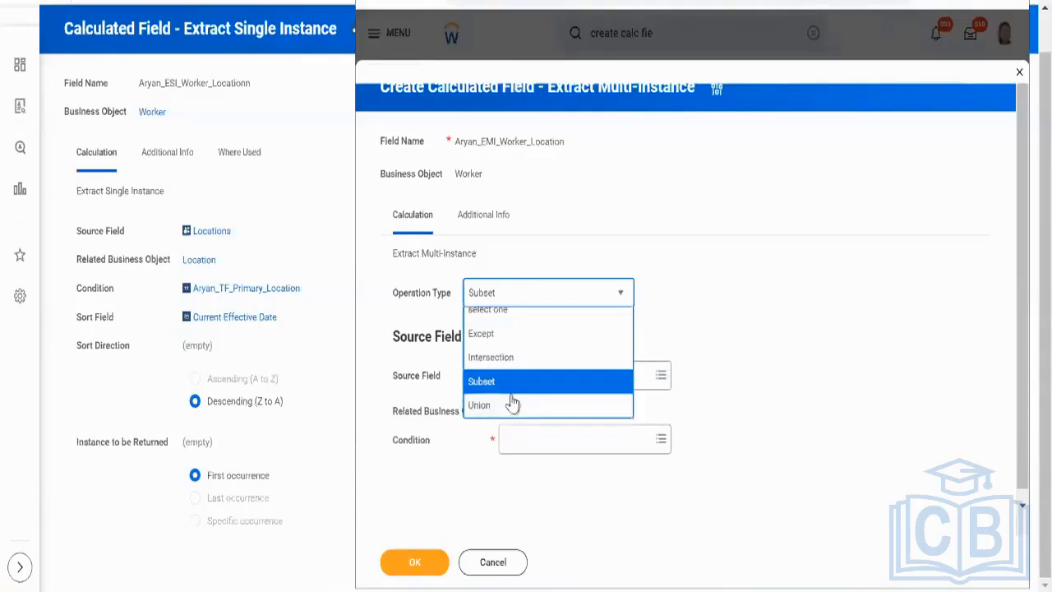
pyautogui.click(507, 387)
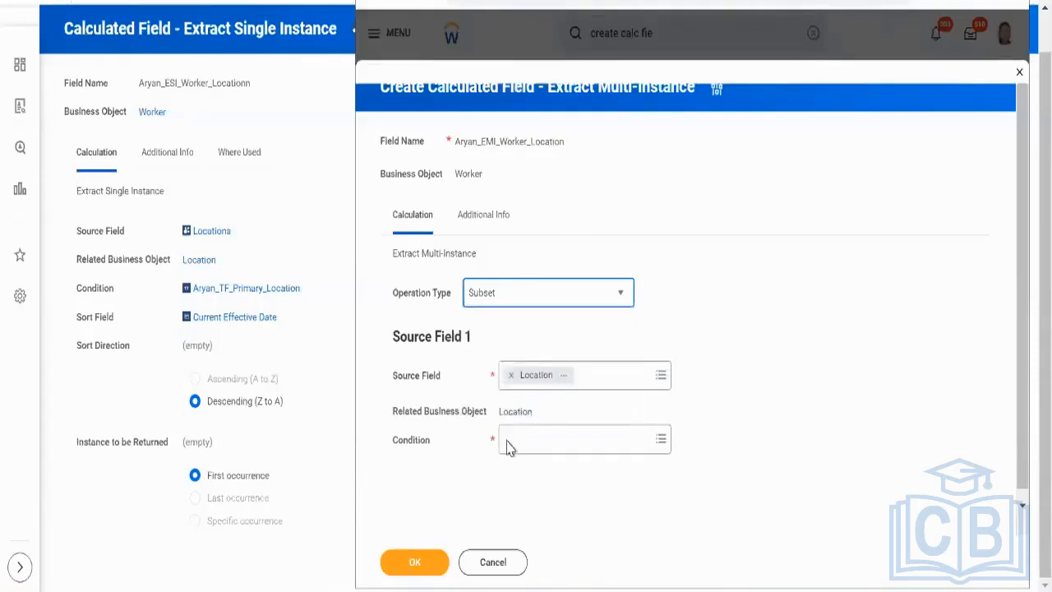
pyautogui.click(553, 299)
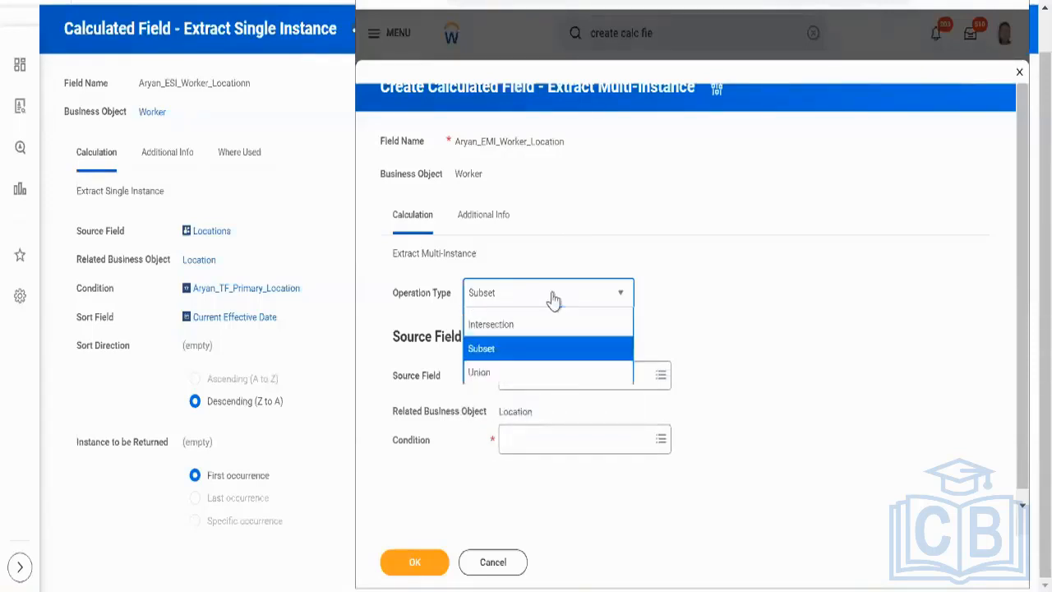
pyautogui.click(503, 415)
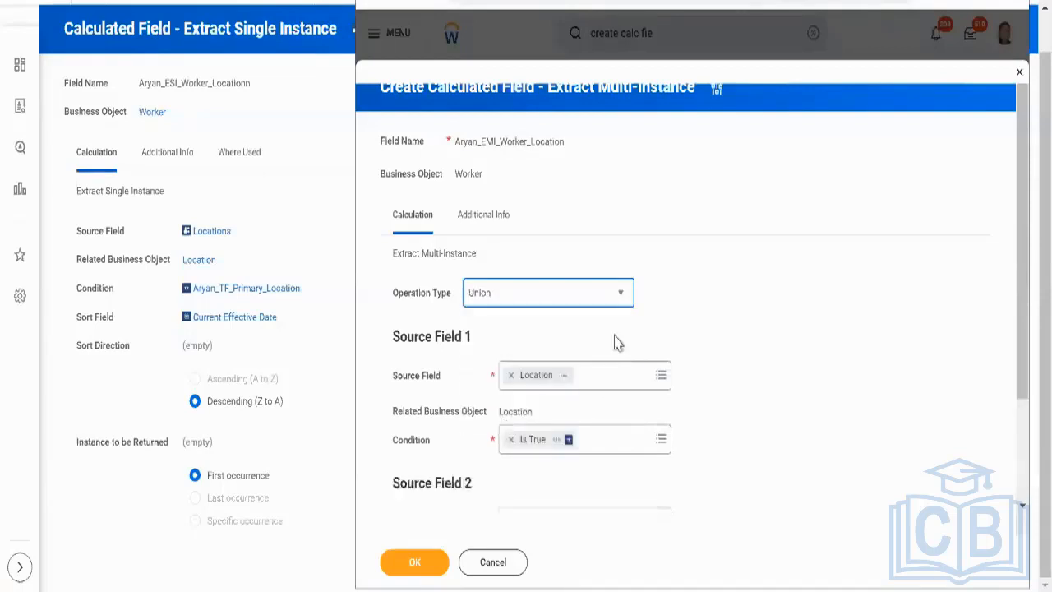
pyautogui.scroll(-3, 699, 333)
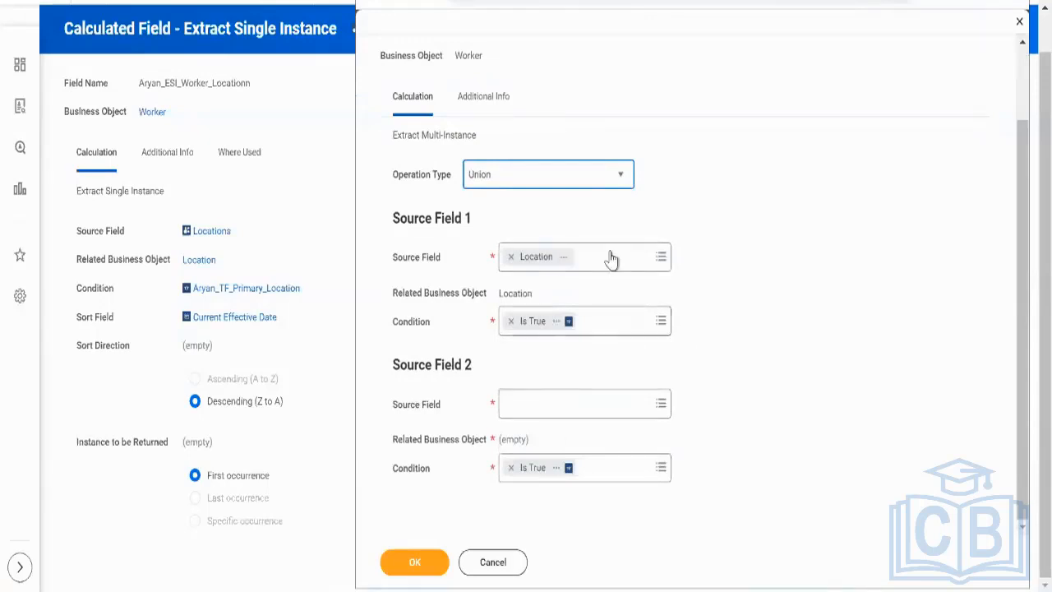
pyautogui.click(613, 175)
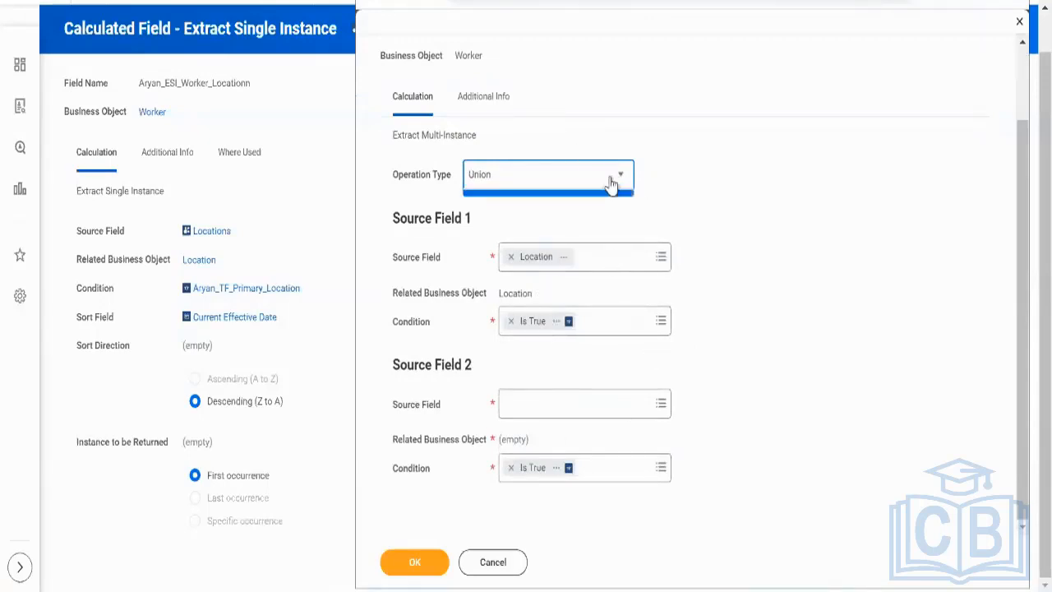
pyautogui.click(491, 258)
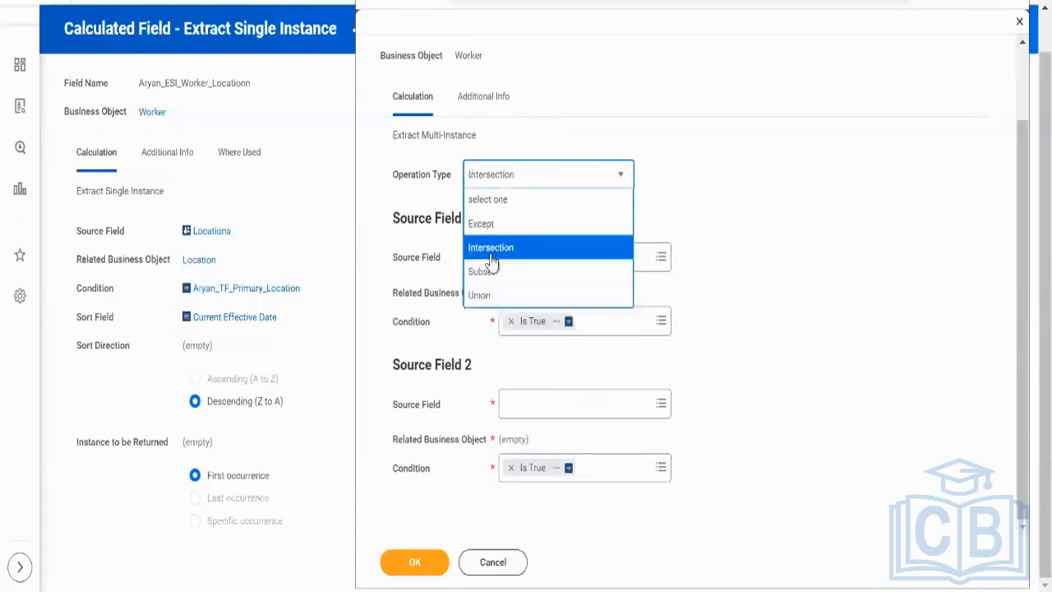
pyautogui.click(514, 181)
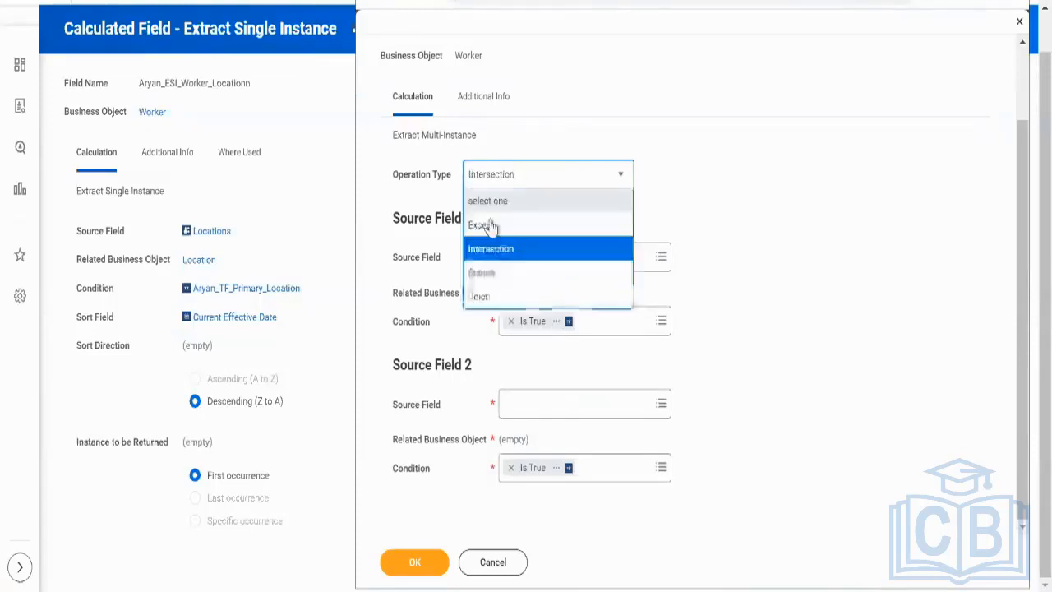
pyautogui.click(494, 219)
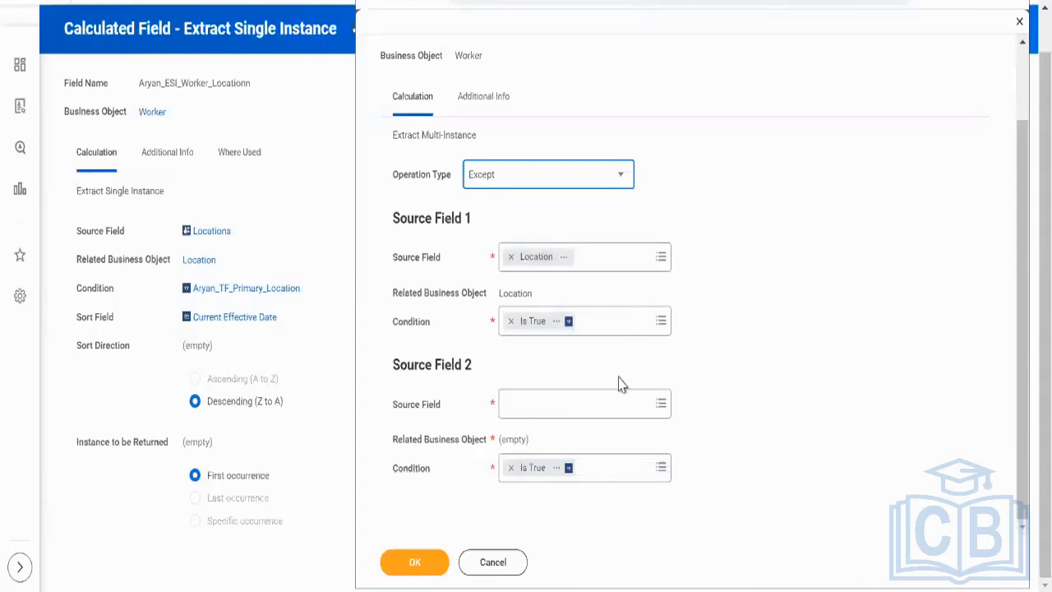
pyautogui.click(551, 185)
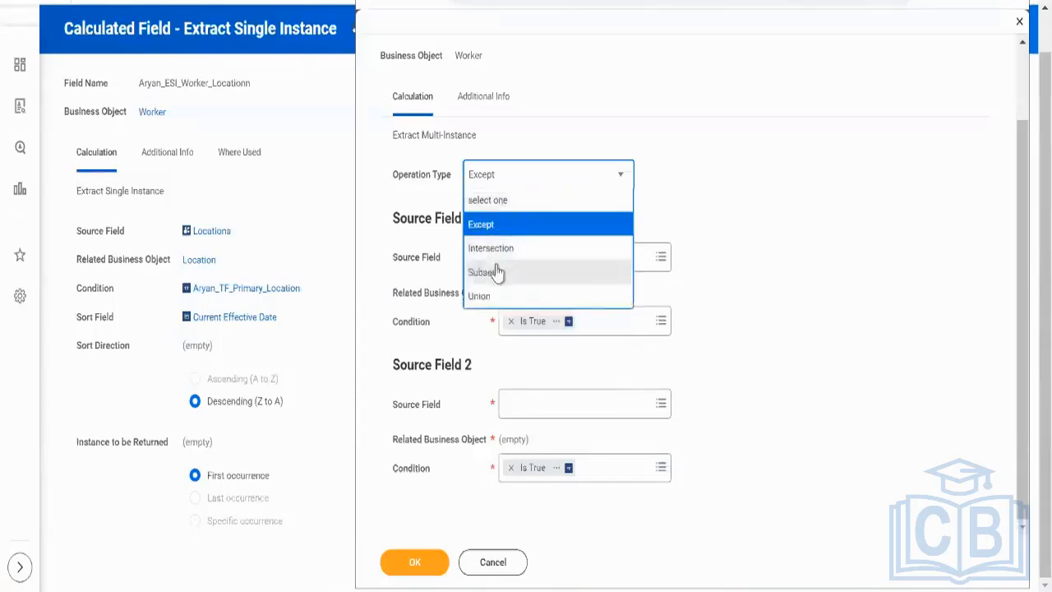
pyautogui.click(498, 271)
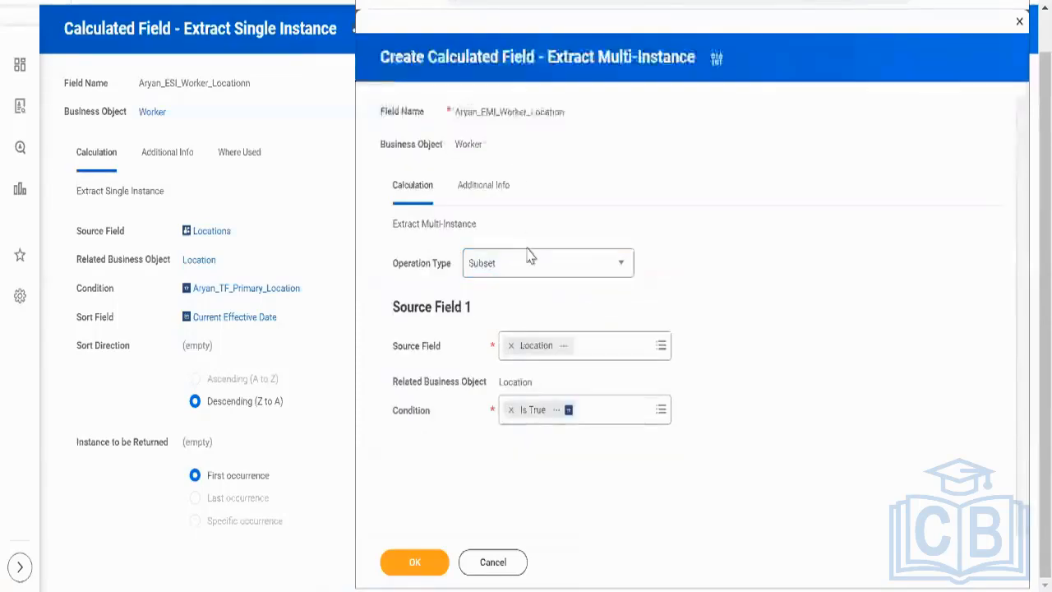
pyautogui.click(528, 271)
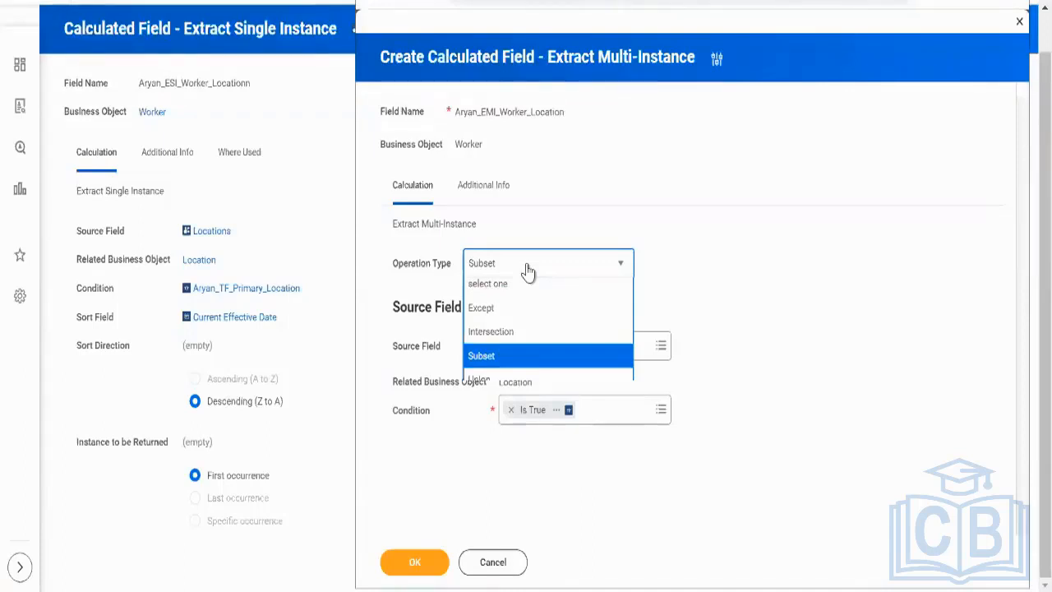
pyautogui.click(528, 271)
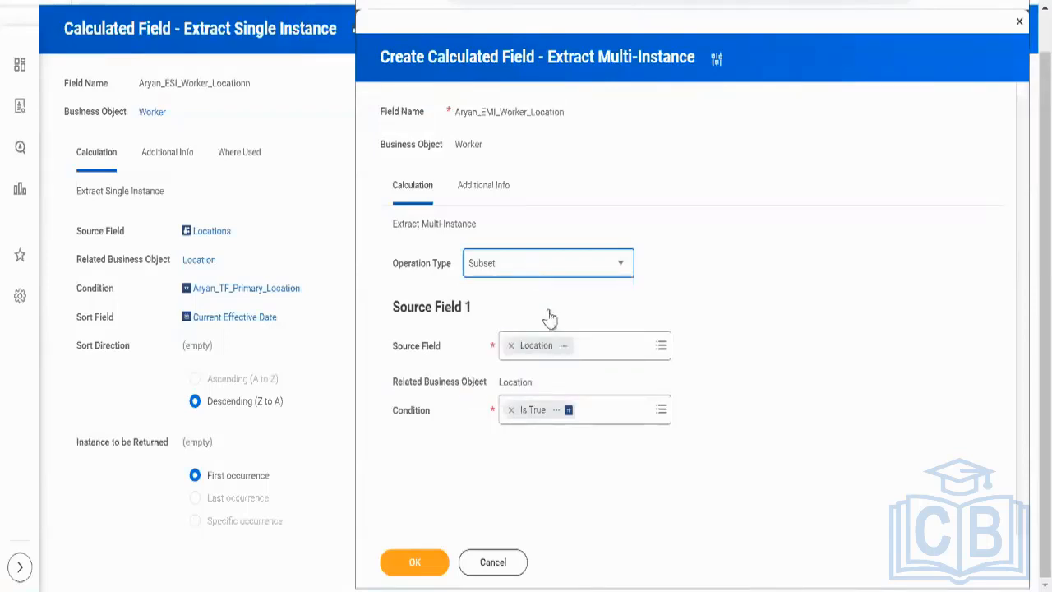
# Set the condition to the creator's "_TF_Primary_Location" field and save the Extract Multi-Instance calculated field
pyautogui.click(623, 407)
pyautogui.write('aryan')
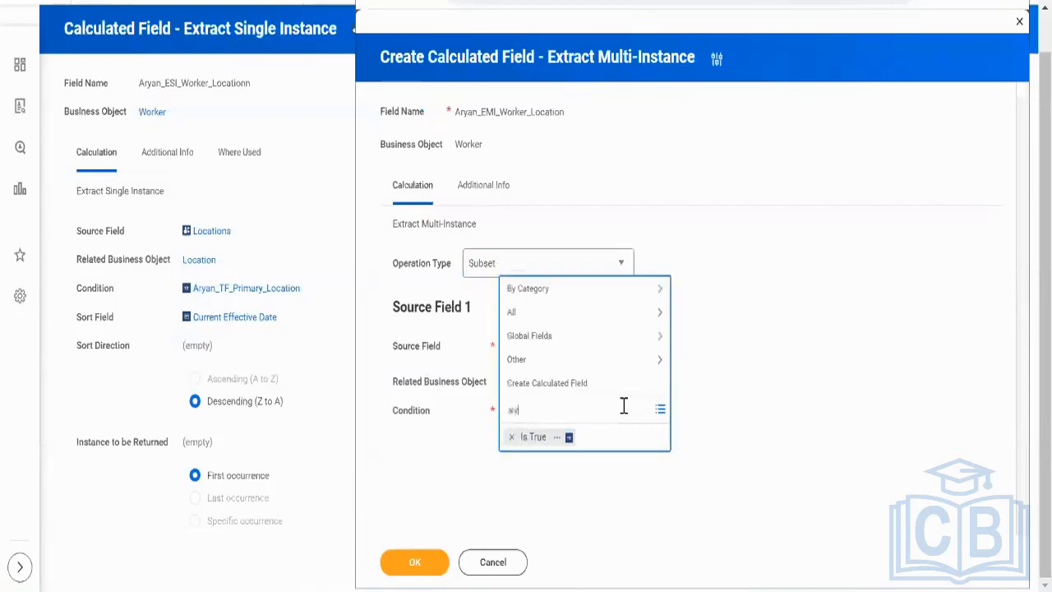
pyautogui.write('_tf_prim')
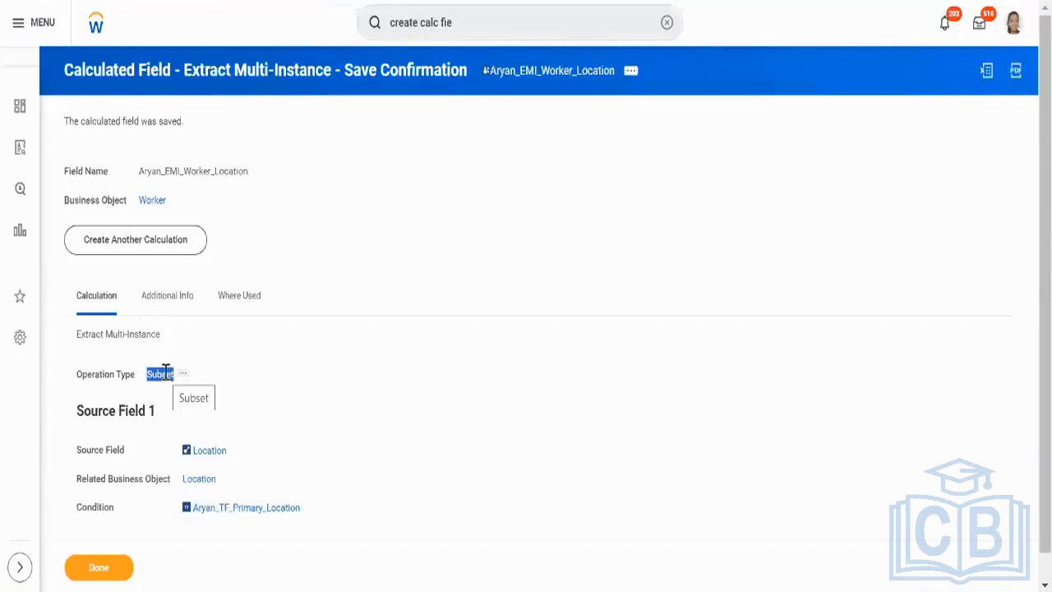
# Copy the saved Extract Multi-Instance field's name, and leave the blank Create Calculated Field form for the home page
pyautogui.rightClick(520, 79)
pyautogui.click(548, 136)
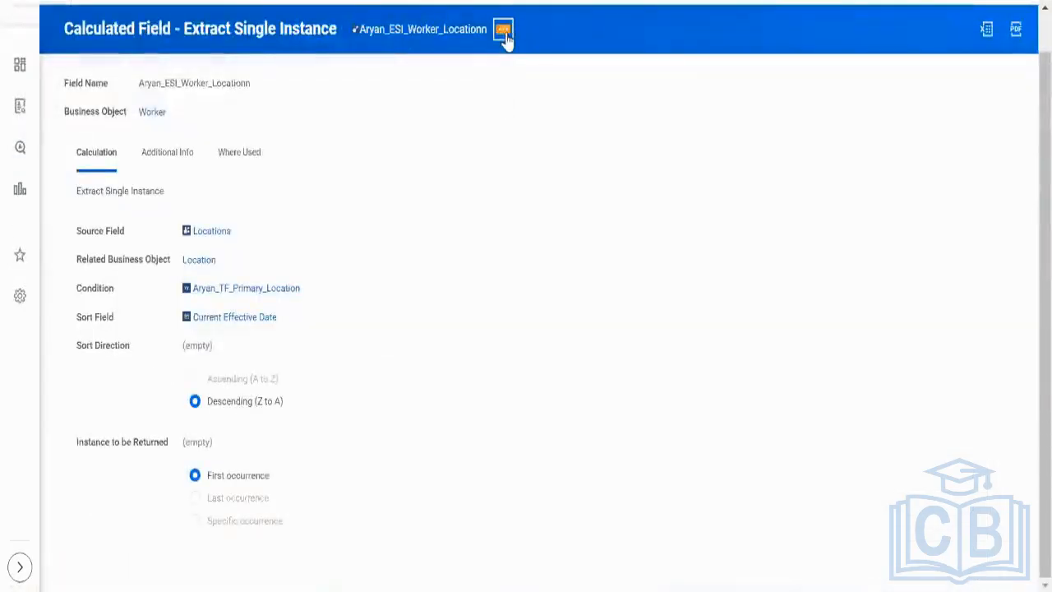
pyautogui.click(503, 28)
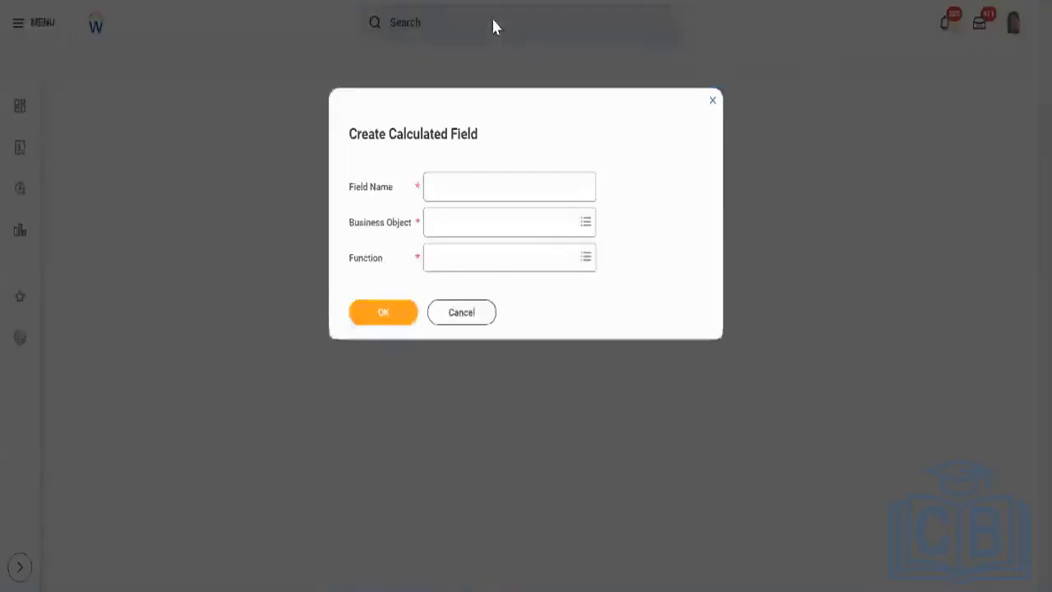
pyautogui.click(714, 102)
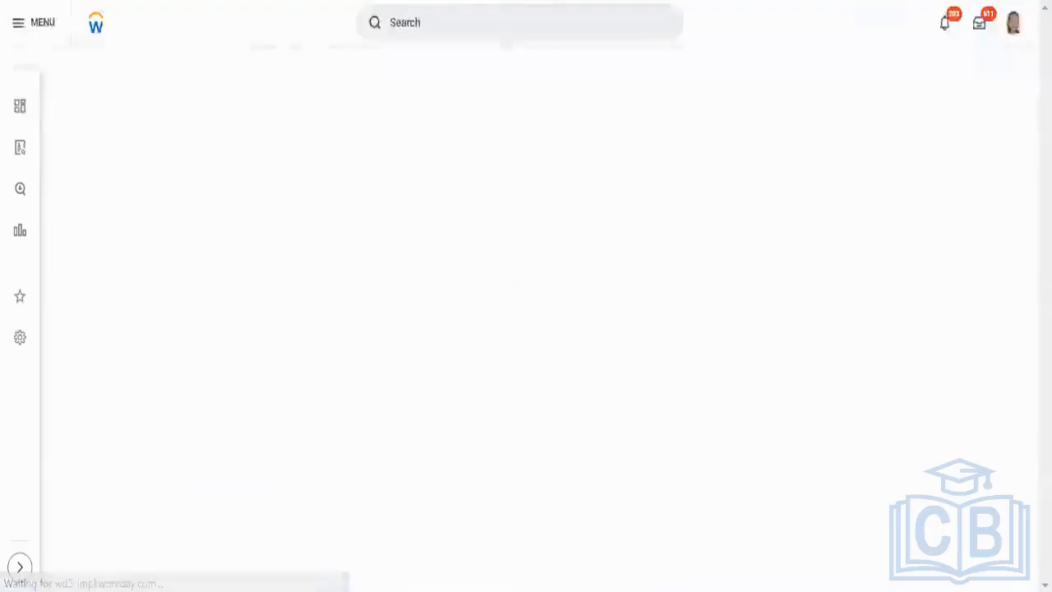
pyautogui.click(95, 34)
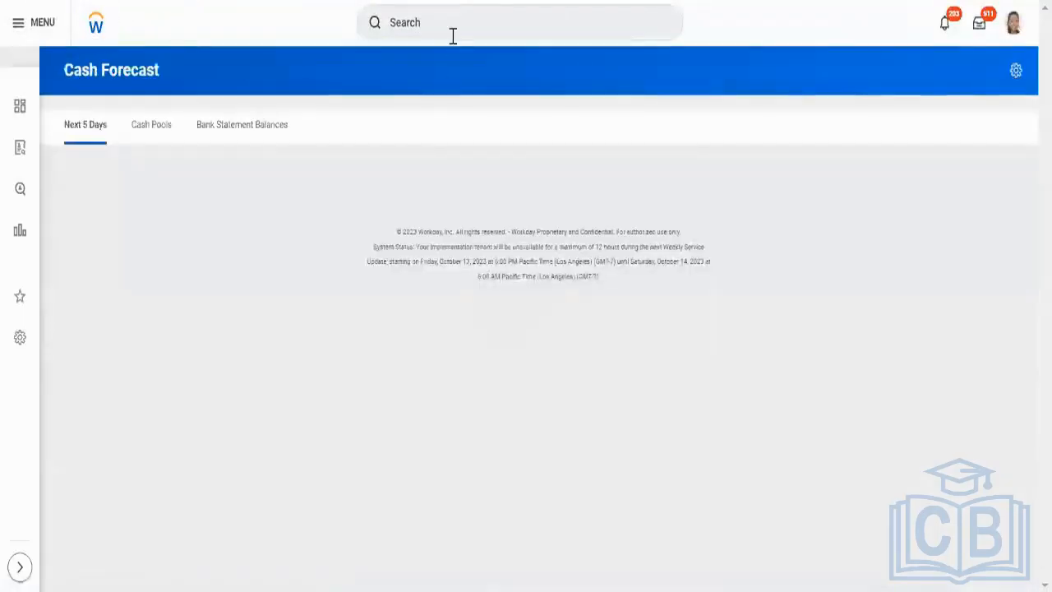
# Search for the new calculated field using "field:" followed by its copied "_EMI_Worker_Location" name
pyautogui.click(453, 30)
pyautogui.write('filed')
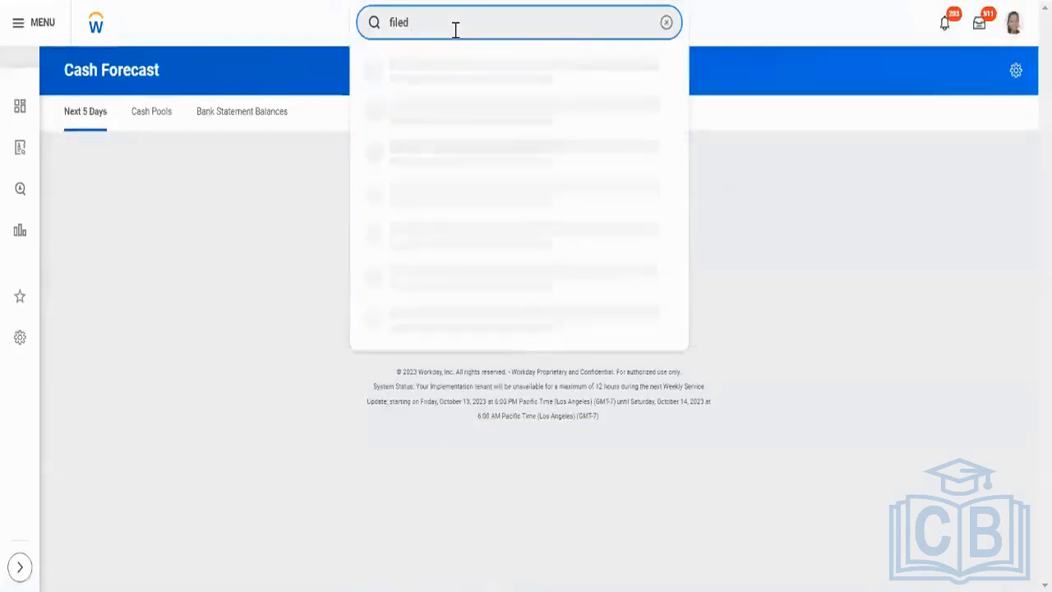
pyautogui.press('BackSpace')
pyautogui.press('BackSpace')
pyautogui.press('BackSpace')
pyautogui.press('BackSpace')
pyautogui.press('BackSpace')
pyautogui.write('filed')
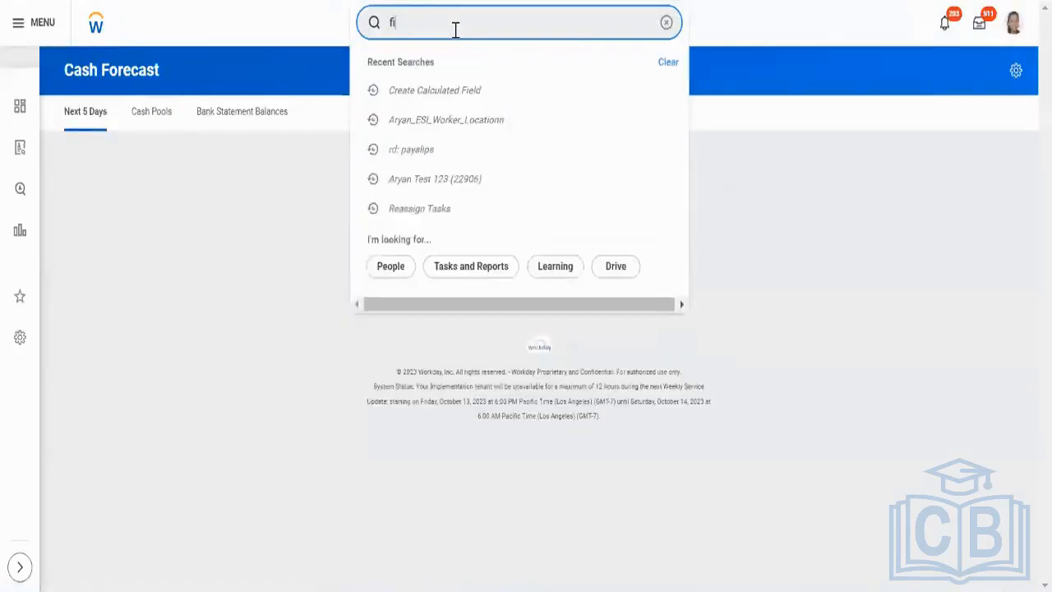
pyautogui.press('BackSpace')
pyautogui.press('BackSpace')
pyautogui.press('BackSpace')
pyautogui.press('BackSpace')
pyautogui.press('BackSpace')
pyautogui.write('f')
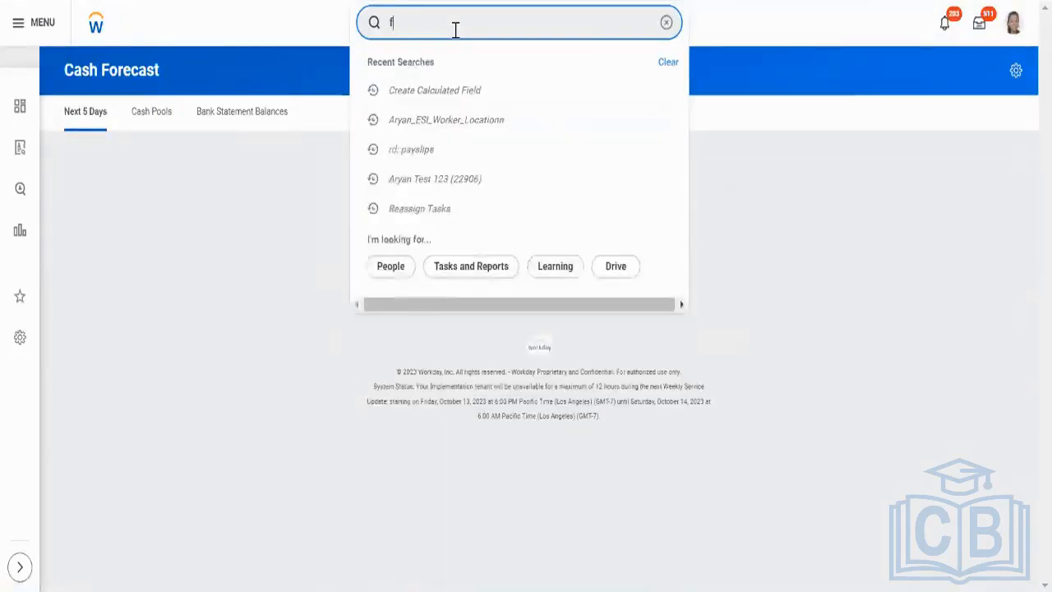
pyautogui.write('ield:')
pyautogui.hotkey('ctrl', 'v')
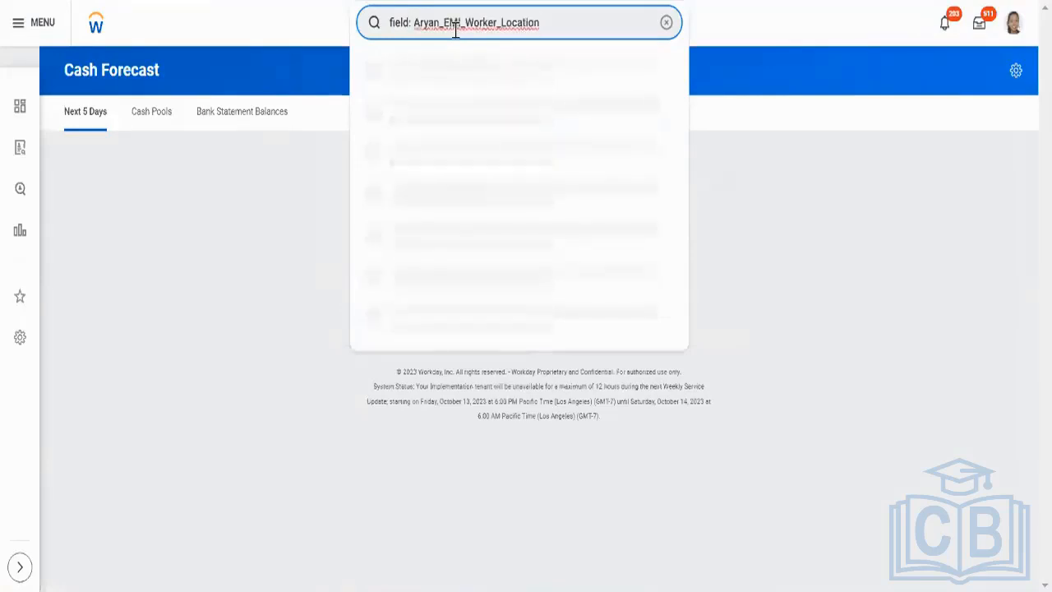
pyautogui.click(484, 64)
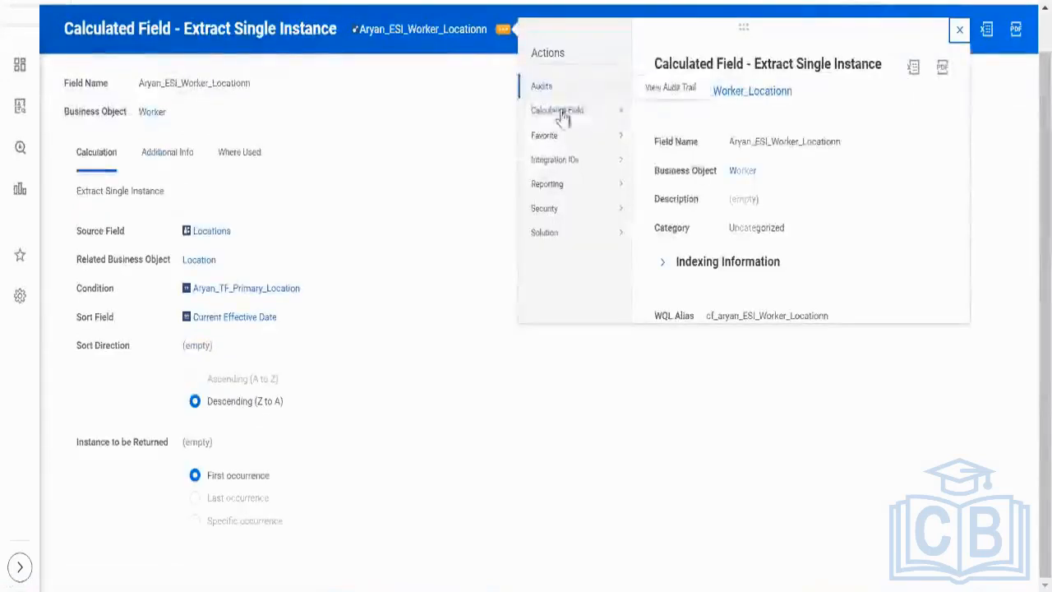
# Open the saved Extract Single Instance field for editing and search its source field options for the copied "_EMI_Worker_Location" name
pyautogui.moveTo(564, 115)
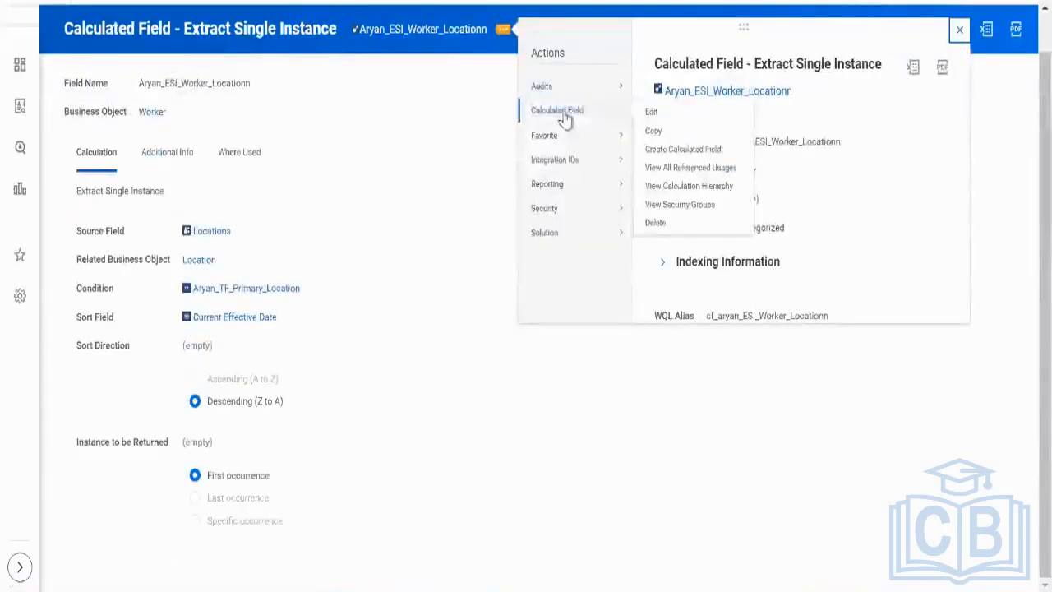
pyautogui.click(656, 120)
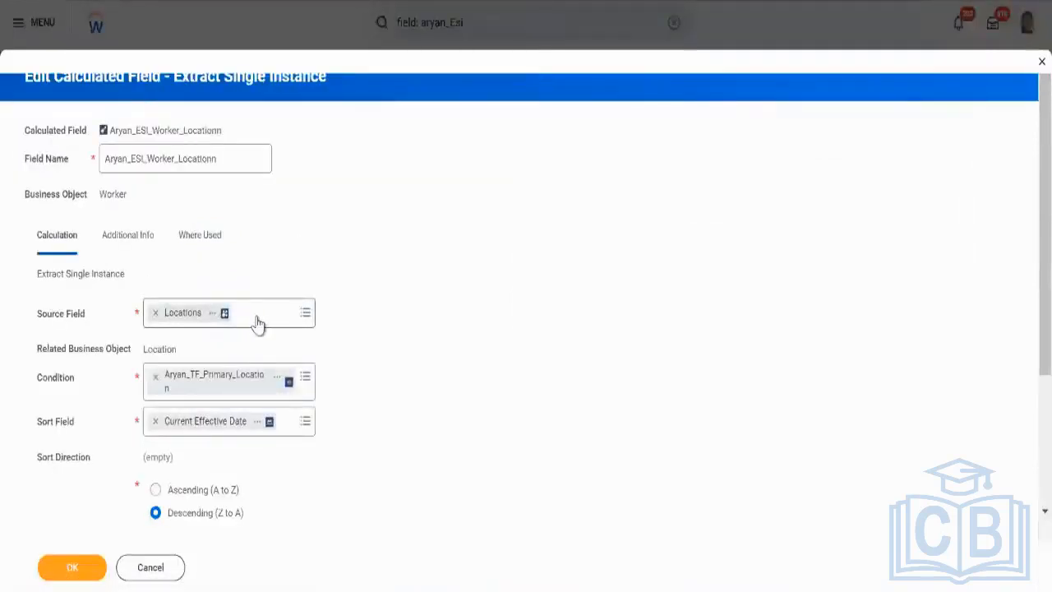
pyautogui.click(257, 323)
pyautogui.hotkey('ctrl', 'v')
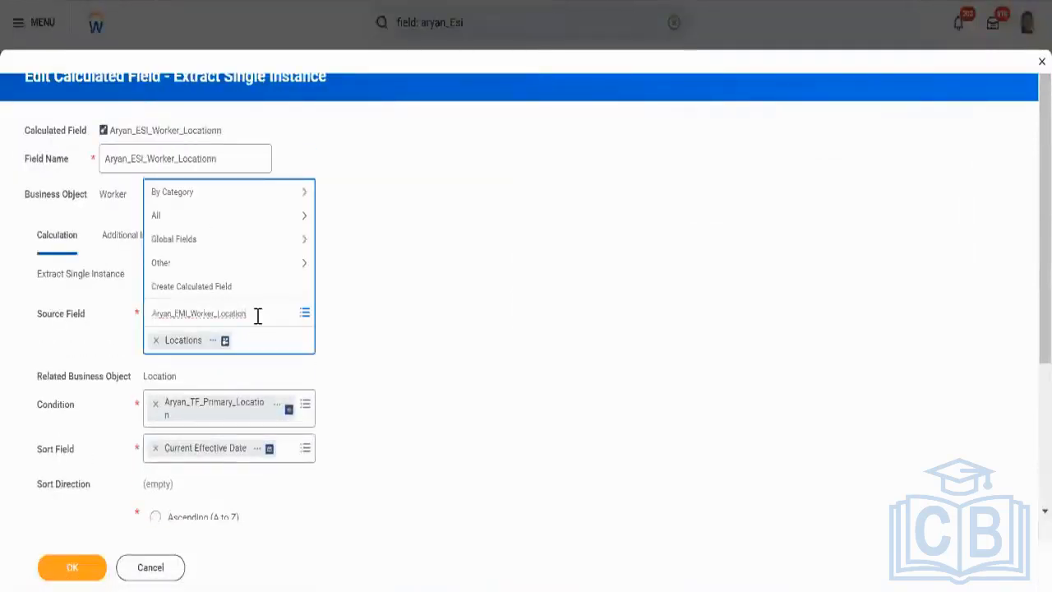
pyautogui.press('Return')
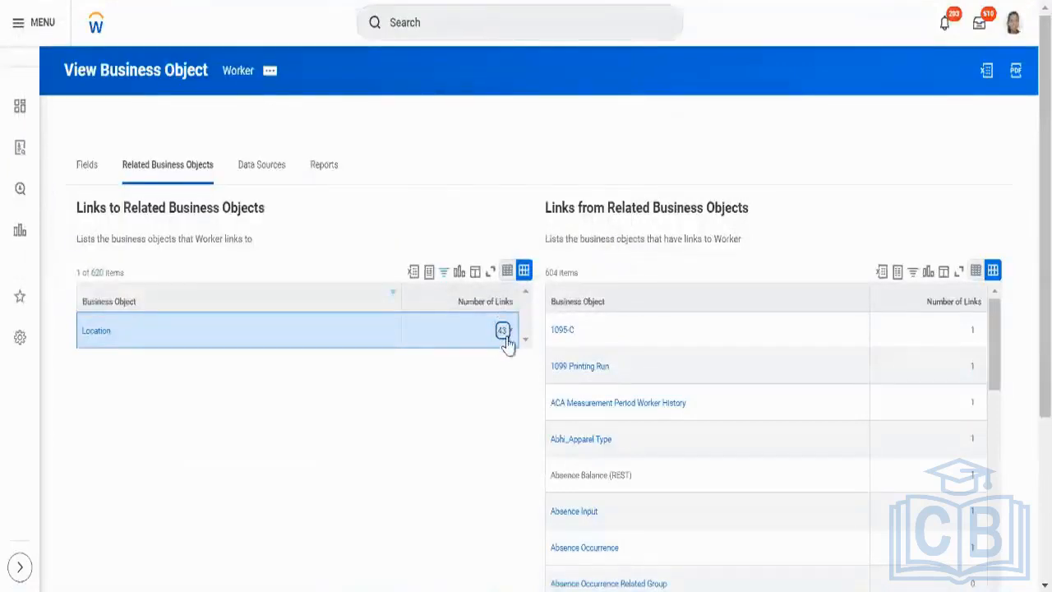
# List the Worker-to-Location link fields and compare the field types of the "_EMI_Worker_Location" and "_ESI_Worker_Locationn" fields
pyautogui.click(502, 331)
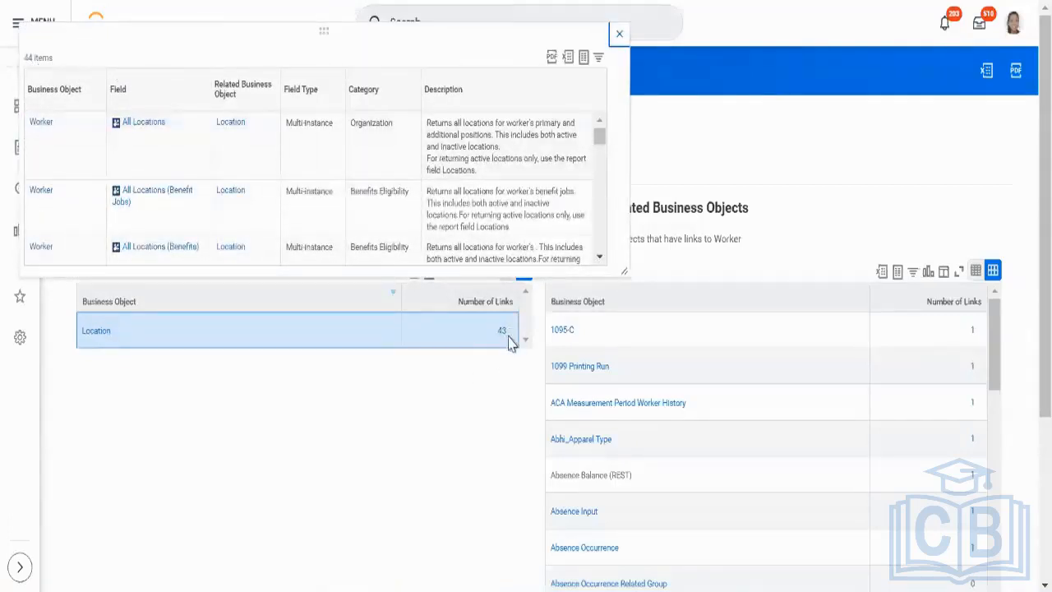
pyautogui.scroll(-3, 403, 156)
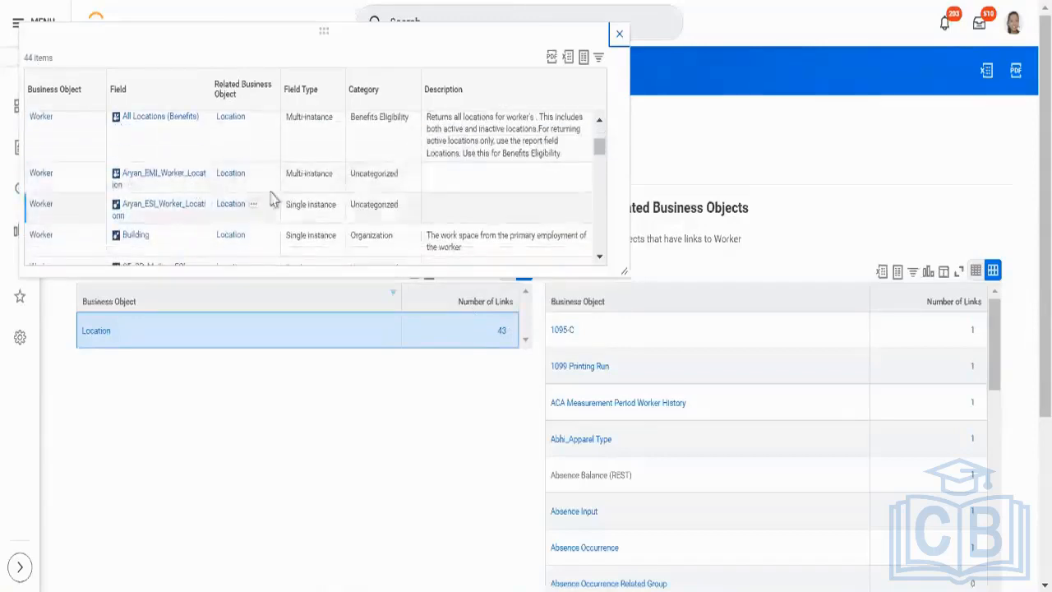
pyautogui.tripleClick(318, 180)
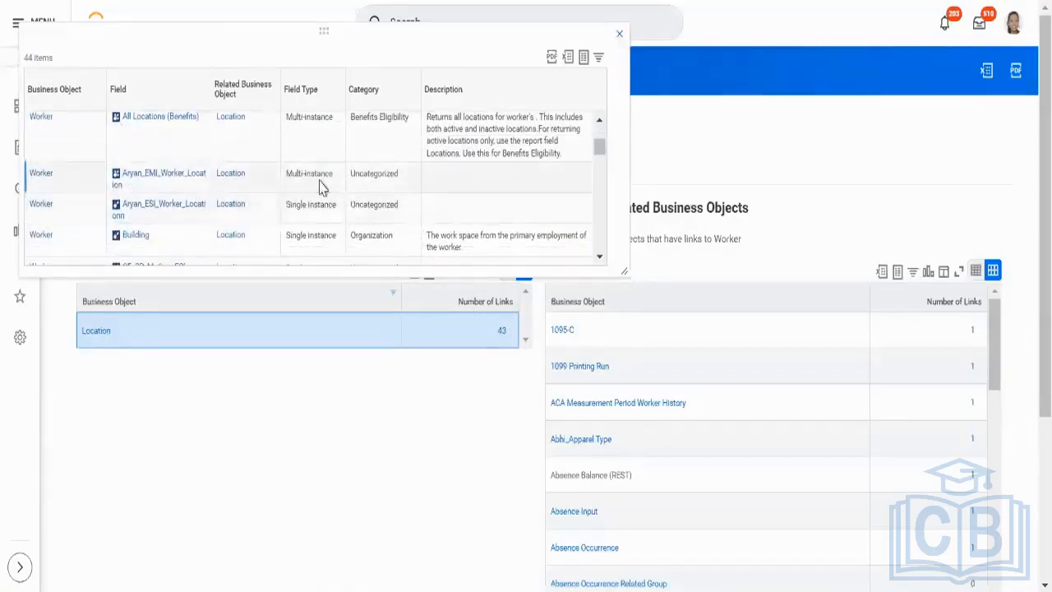
pyautogui.tripleClick(322, 211)
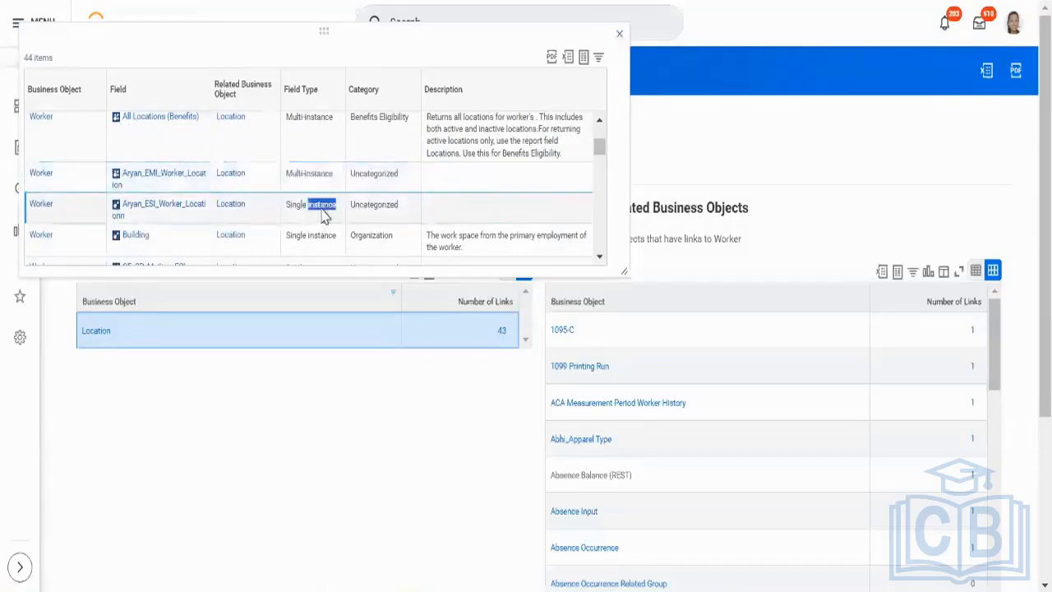
pyautogui.tripleClick(312, 182)
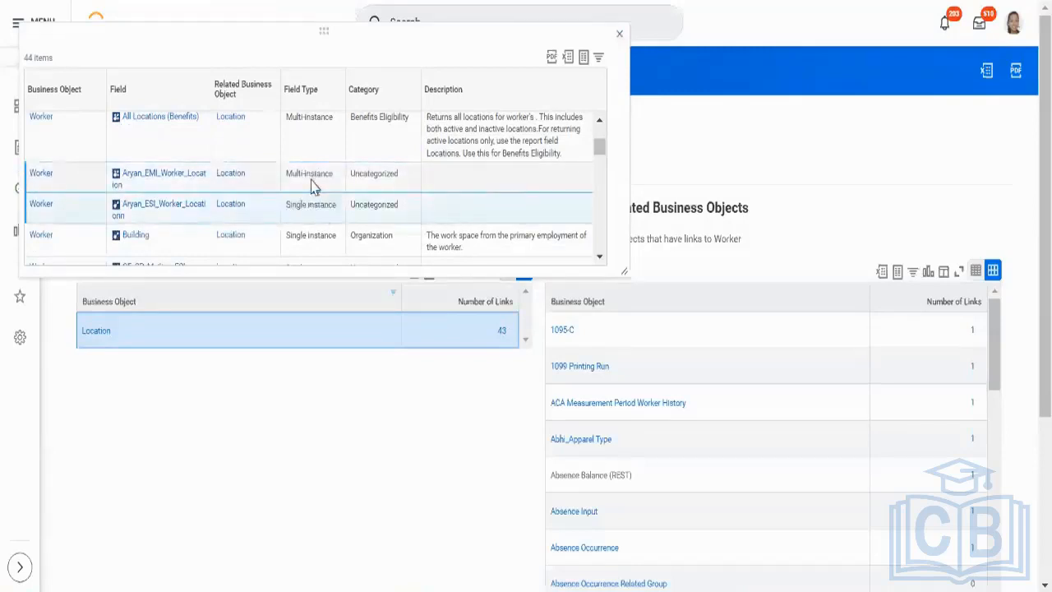